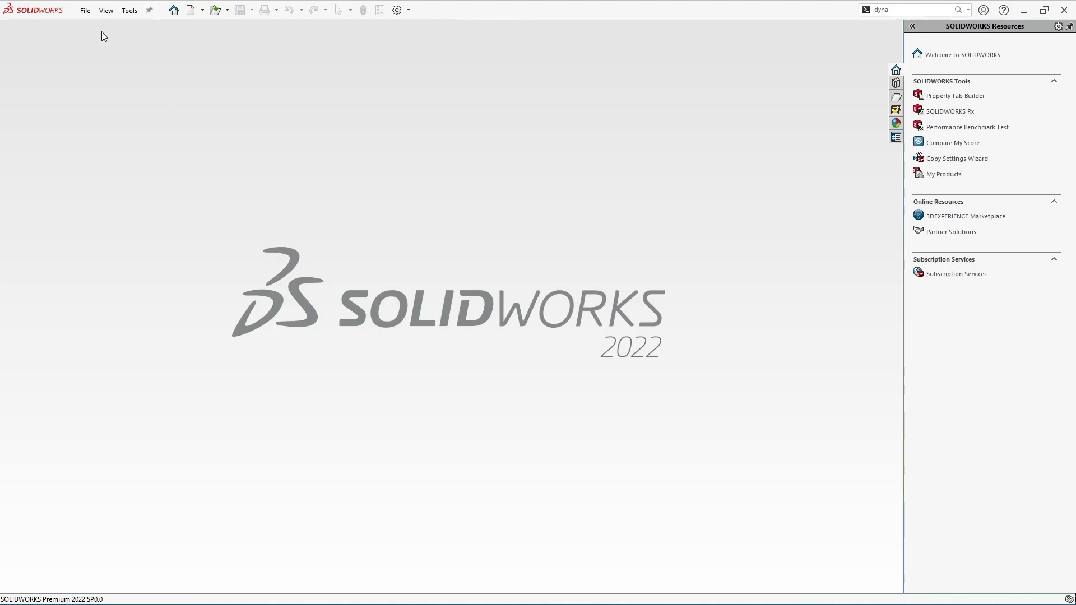
Create a new part document and start a sketch on the Front Plane
click(85, 10)
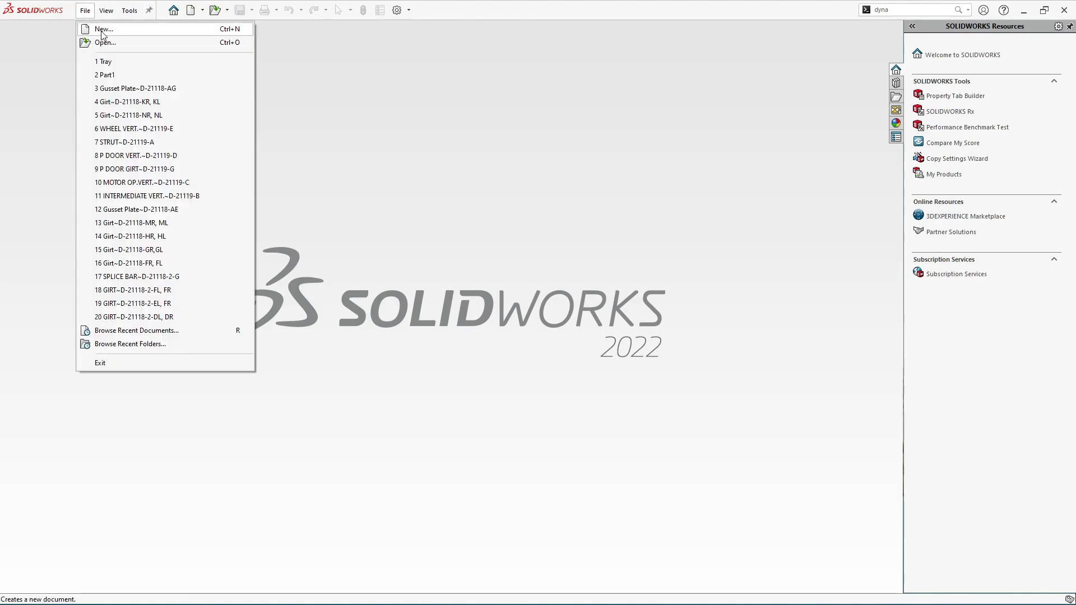
click(102, 30)
double_click(219, 211)
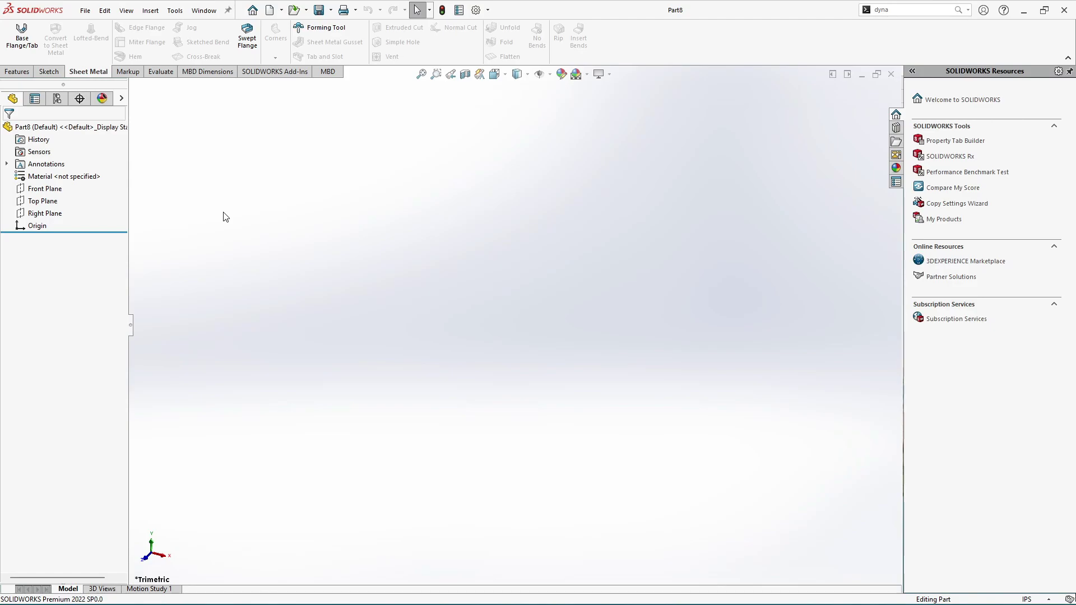
click(45, 189)
click(62, 178)
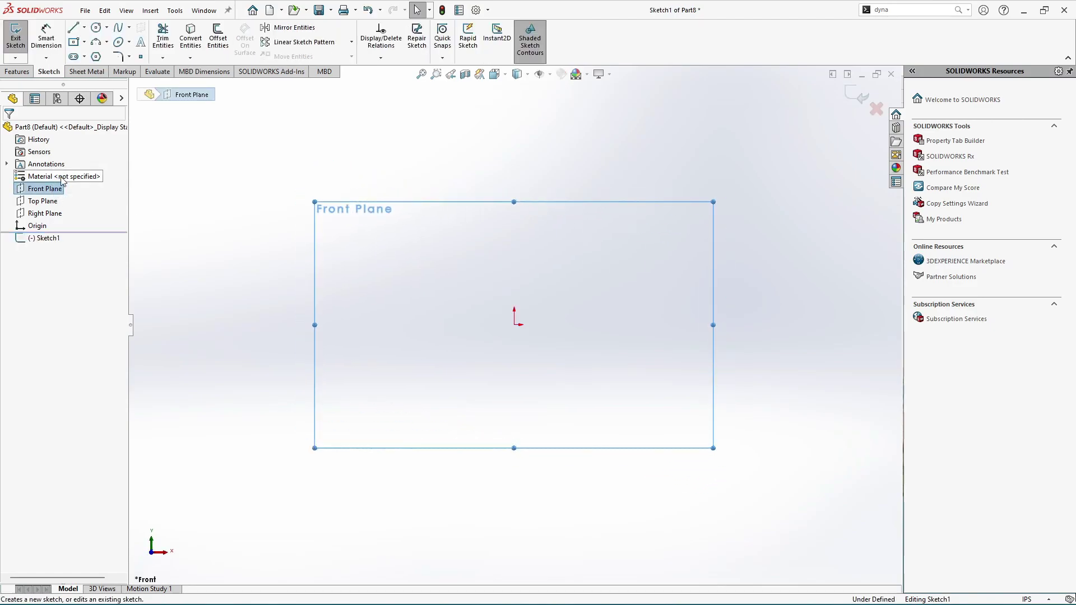
Sketch a center rectangle about 6 13/16 by 3 3/4 inches, centred on the origin
click(73, 42)
click(514, 325)
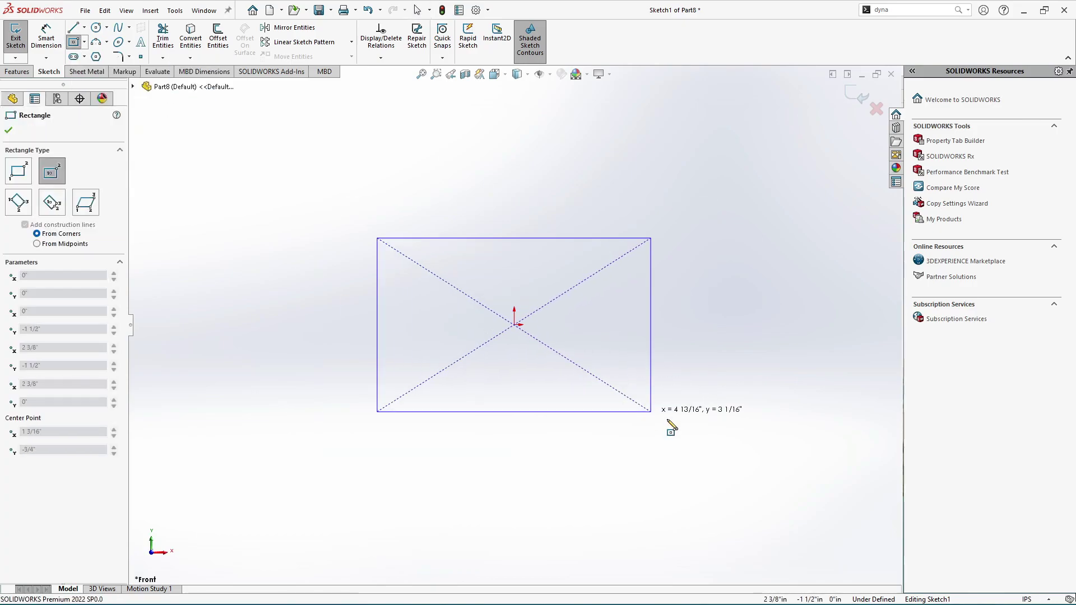
click(708, 432)
right_click(710, 433)
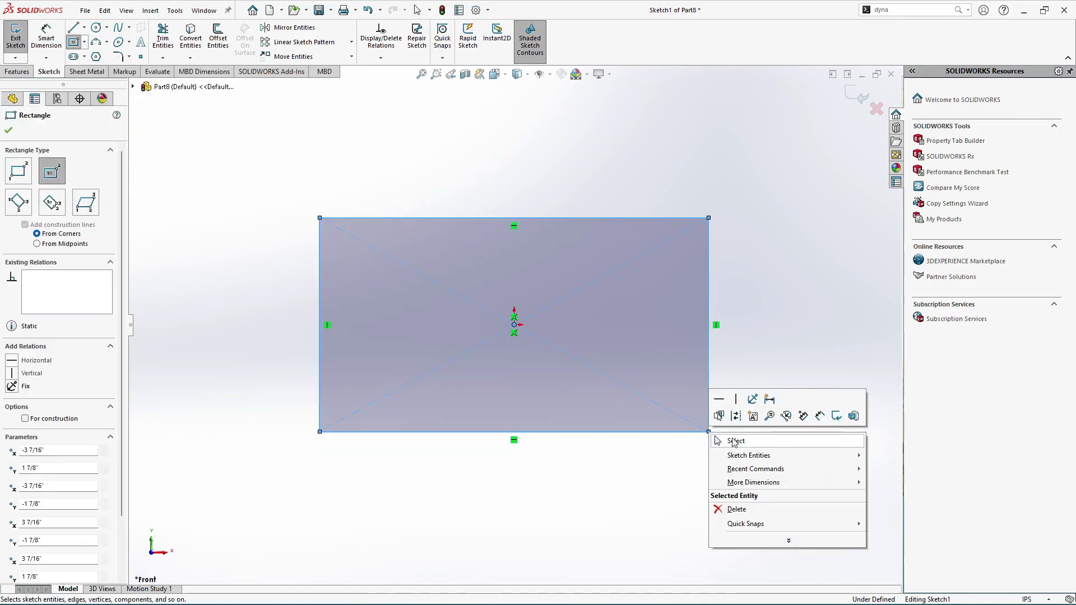
click(734, 441)
scroll(665, 428, up, 3)
scroll(615, 356, down, 3)
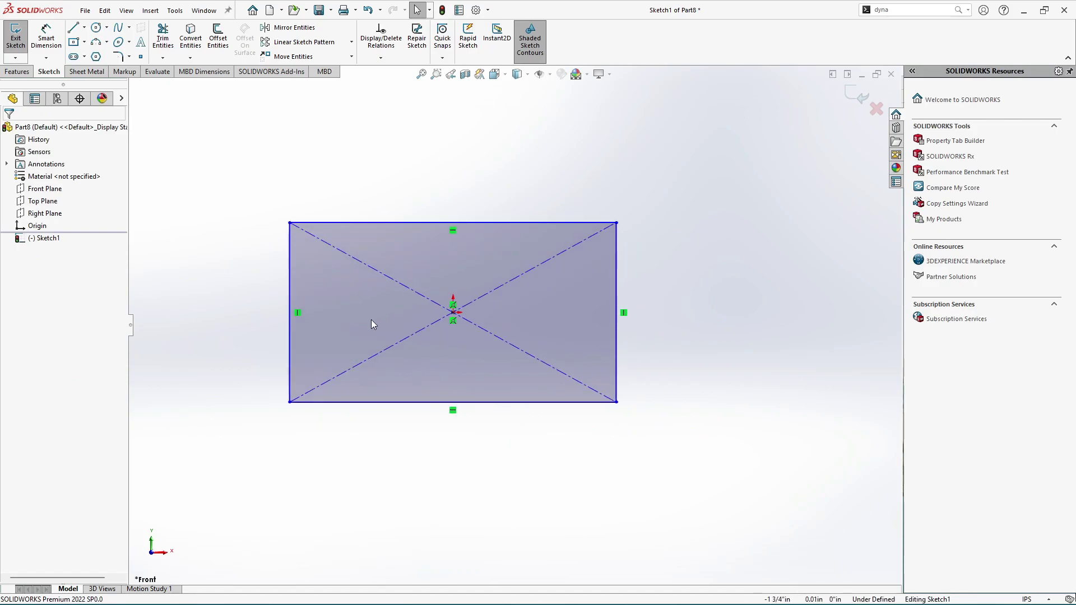
Dimension the rectangle's upper edge and set its width to 4 inches
click(49, 47)
click(426, 223)
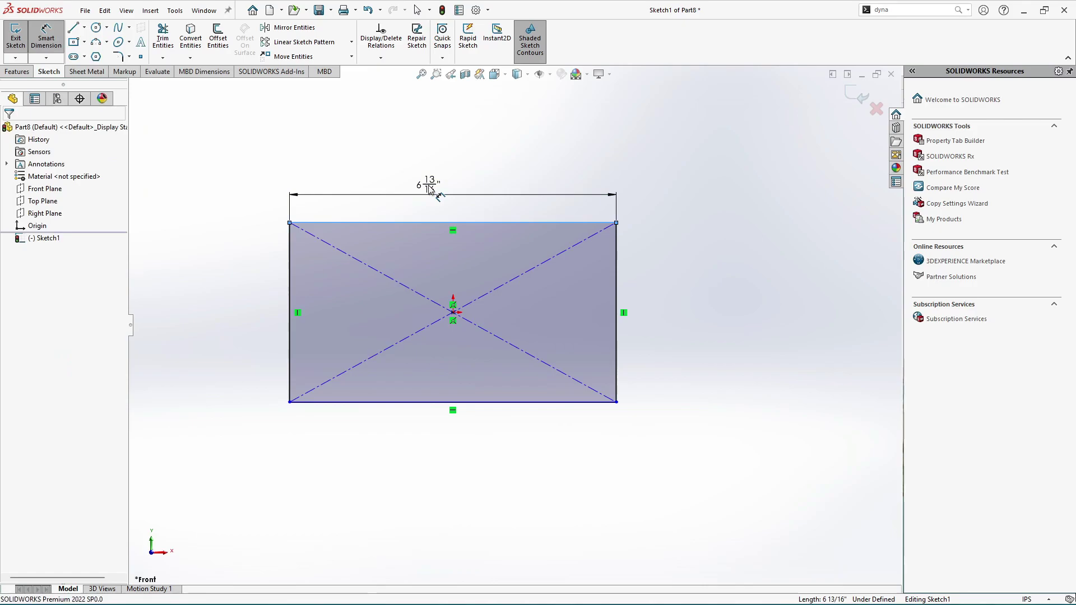
click(429, 190)
text(4)
key(Return)
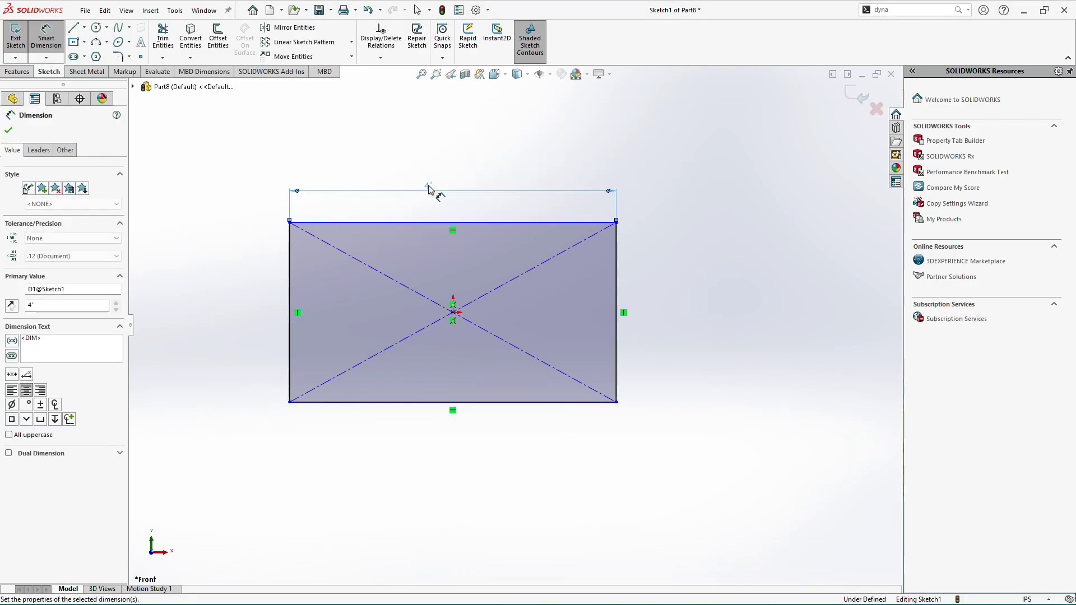
Dimension the rectangle's vertical side at 3 inches and exit the sketch
click(619, 286)
click(667, 287)
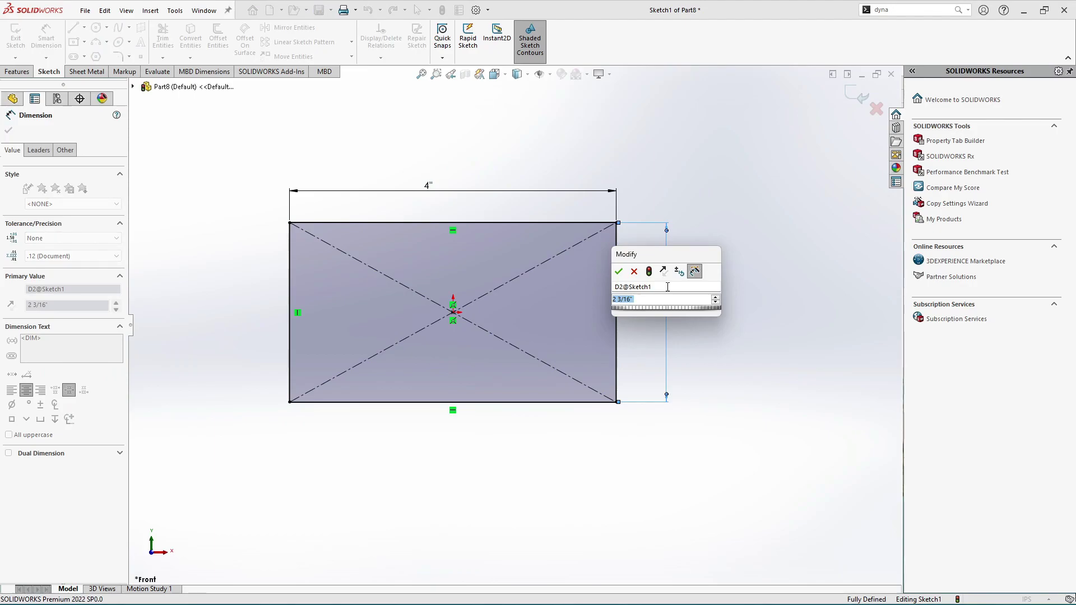
text(3)
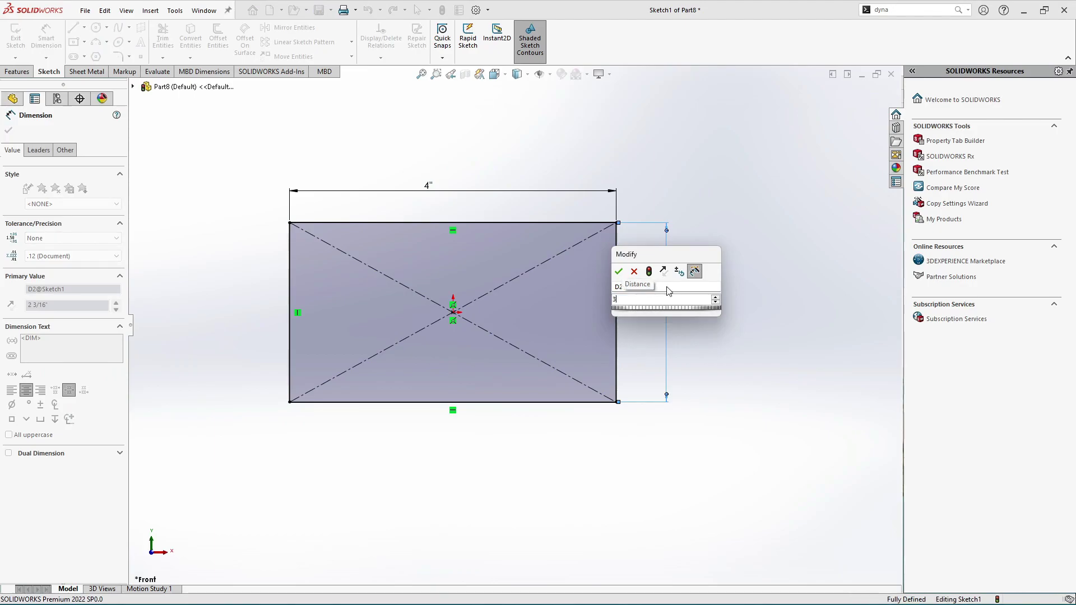
key(Return)
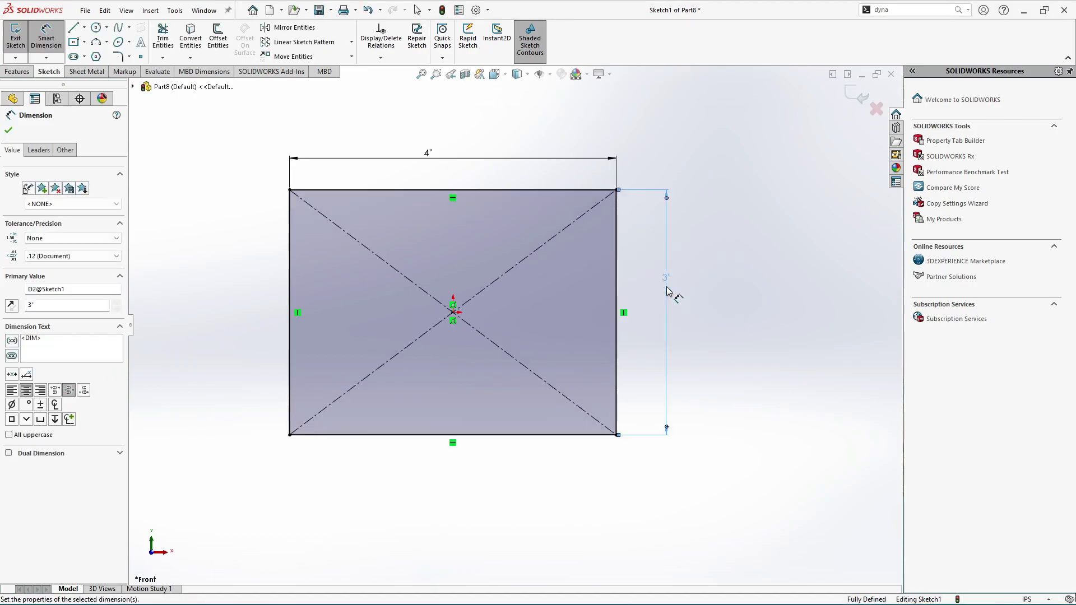
click(8, 132)
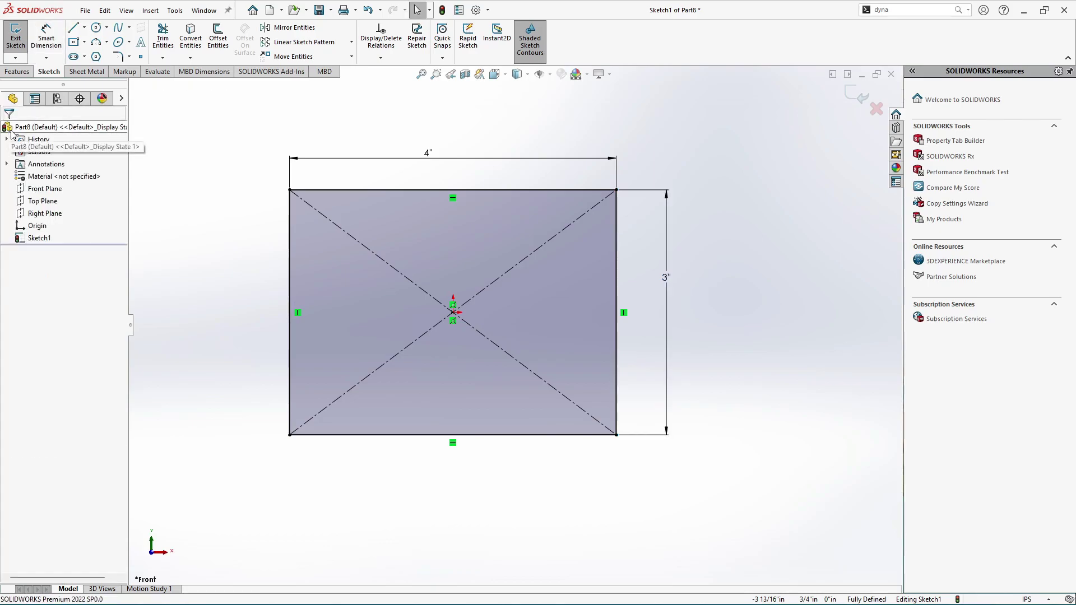
click(858, 96)
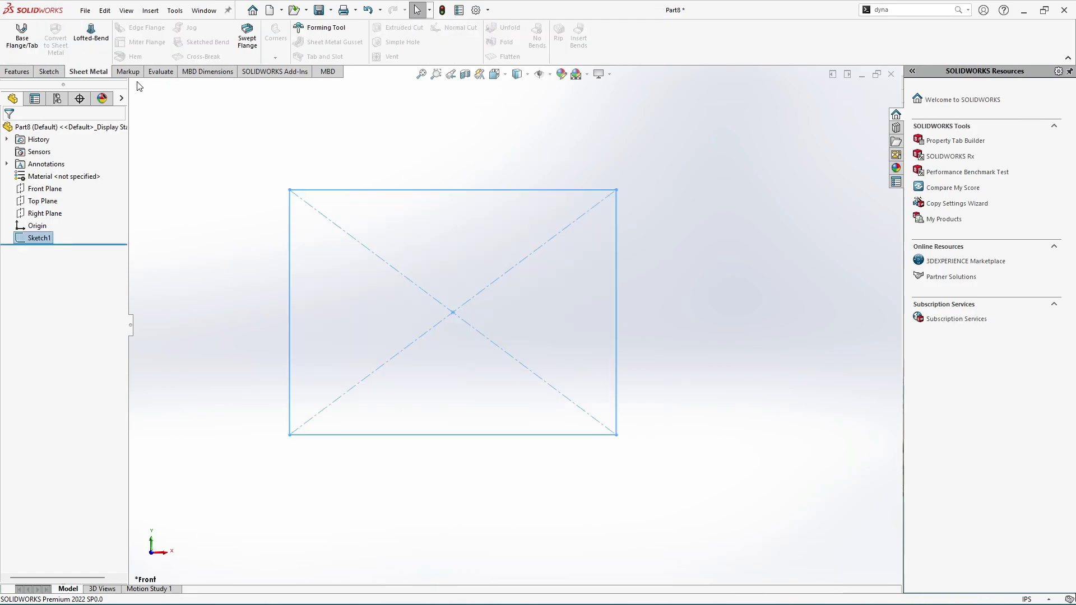
Extrude the rectangle as a blind boss with a depth of 6 inches
click(17, 72)
click(20, 36)
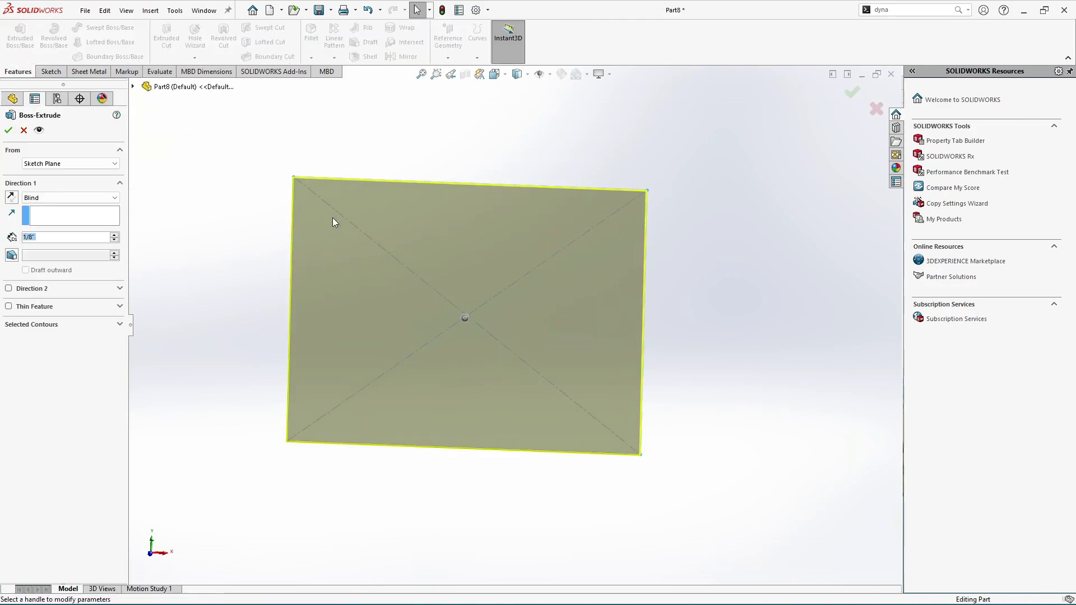
drag(509, 335, 395, 441)
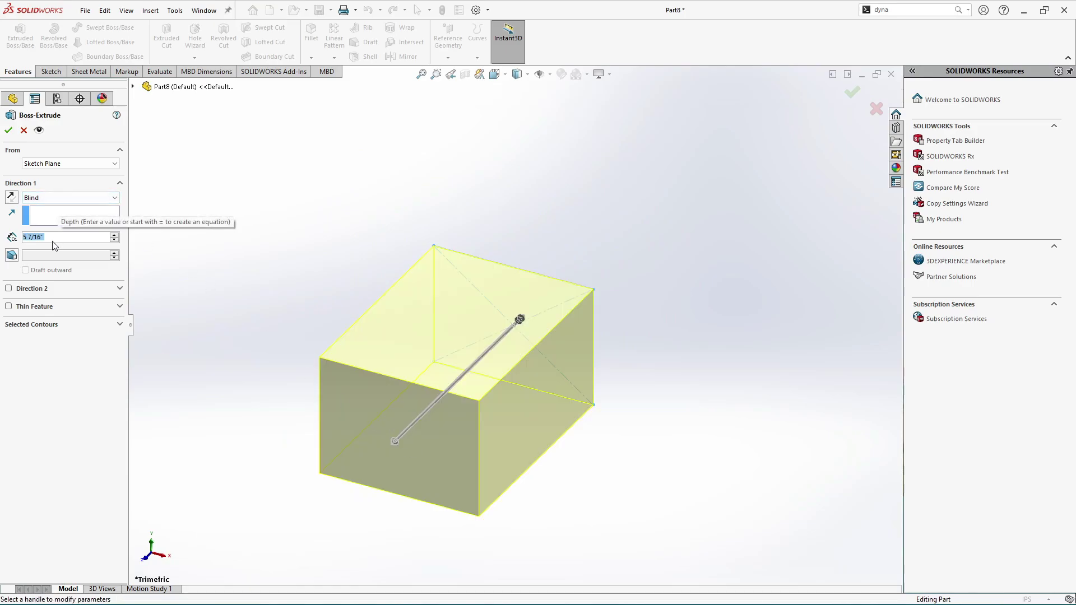
text(6)
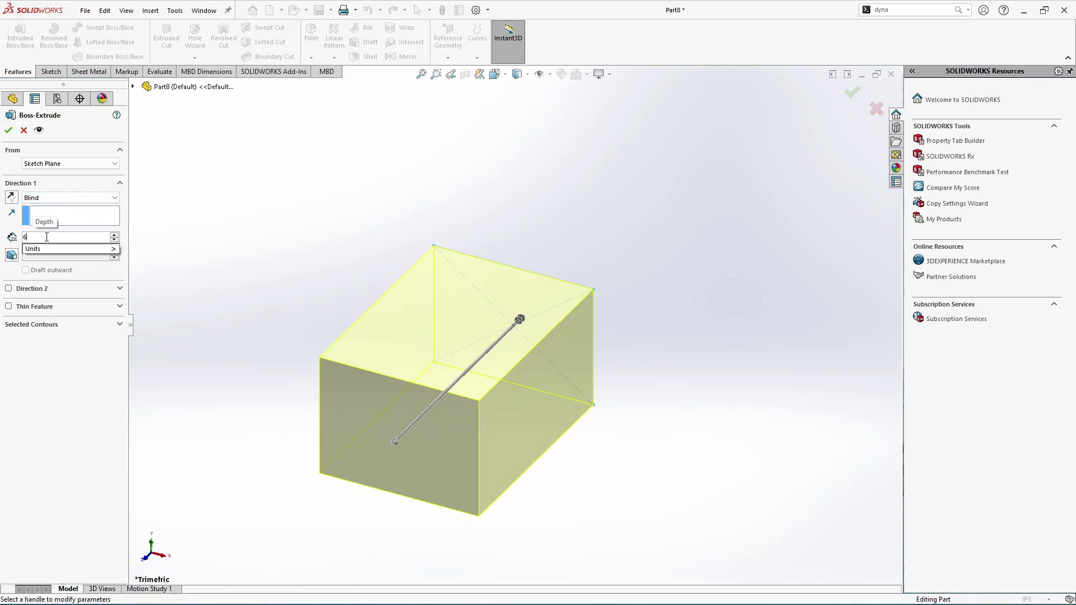
key(Return)
click(8, 130)
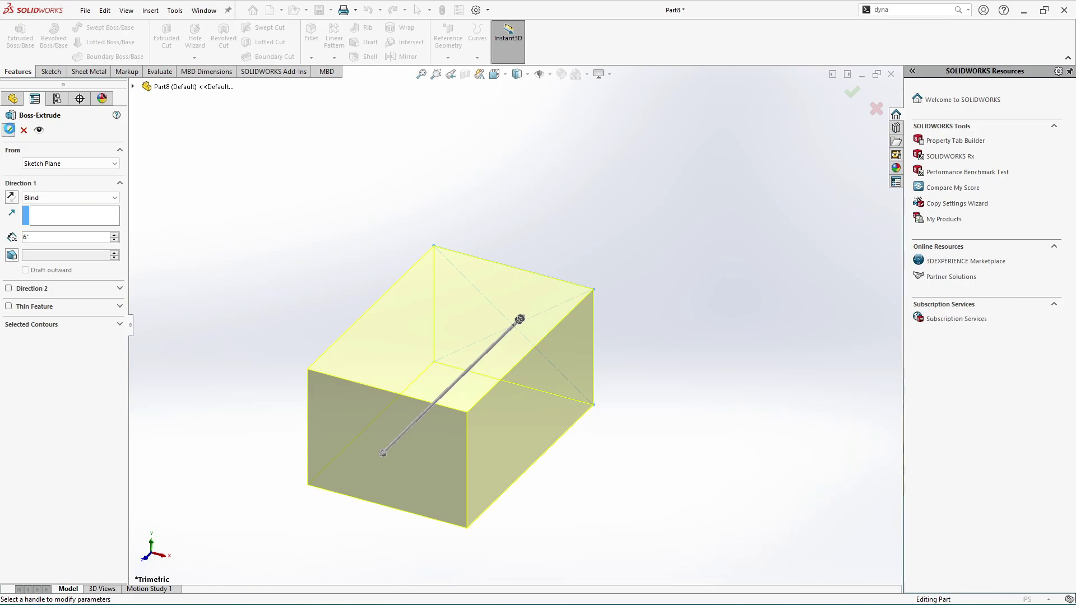
Start Convert to Sheet Metal on the block, using its lower 4 by 3 inch end face as the fixed face
middle_drag(387, 227, 348, 359)
scroll(440, 405, down, 2)
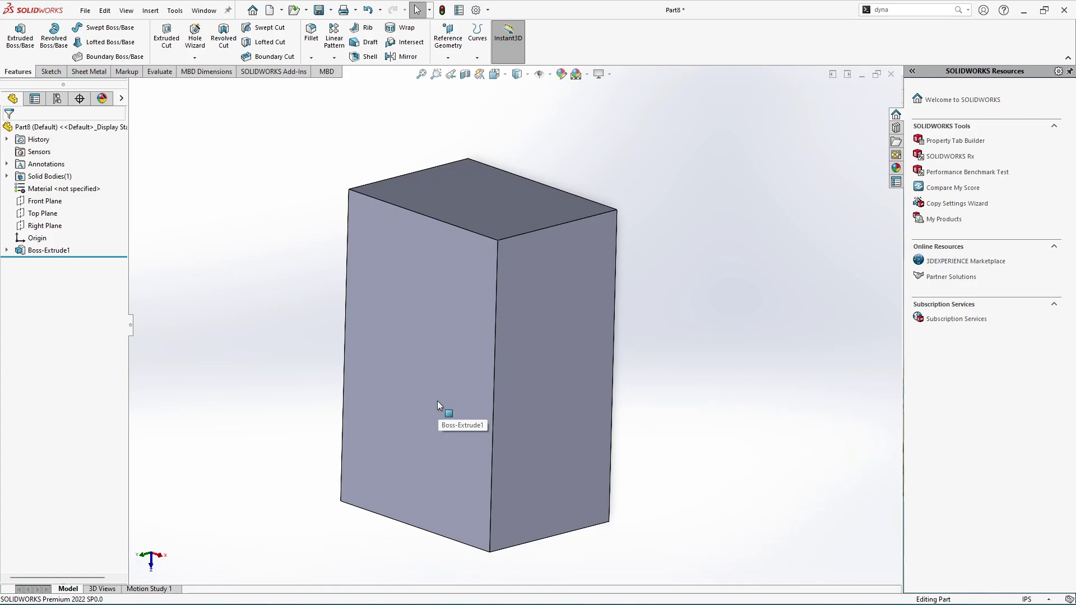
middle_drag(438, 402, 447, 328)
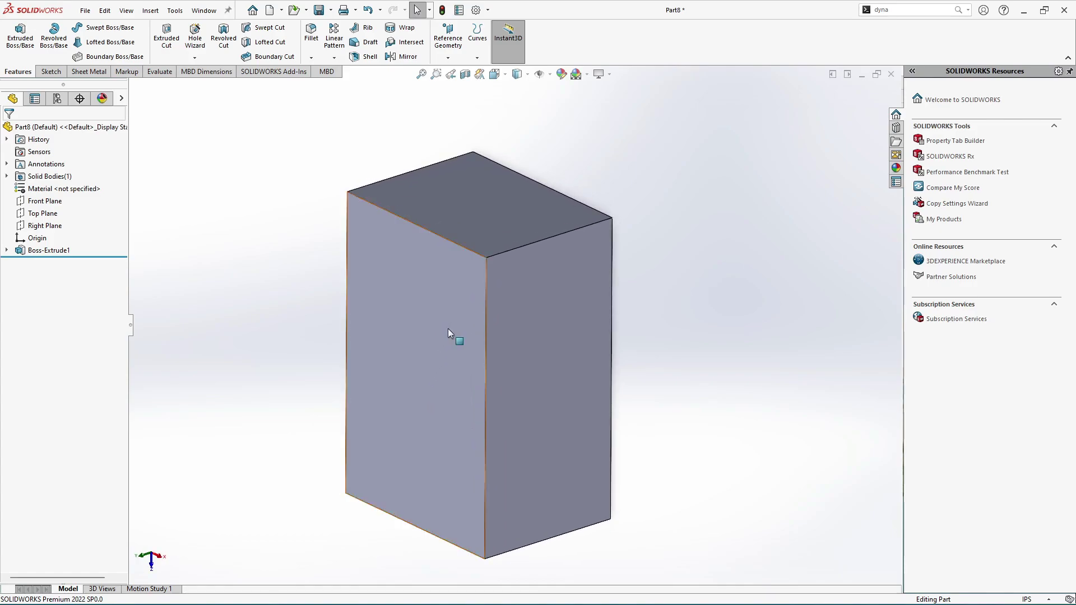
click(91, 72)
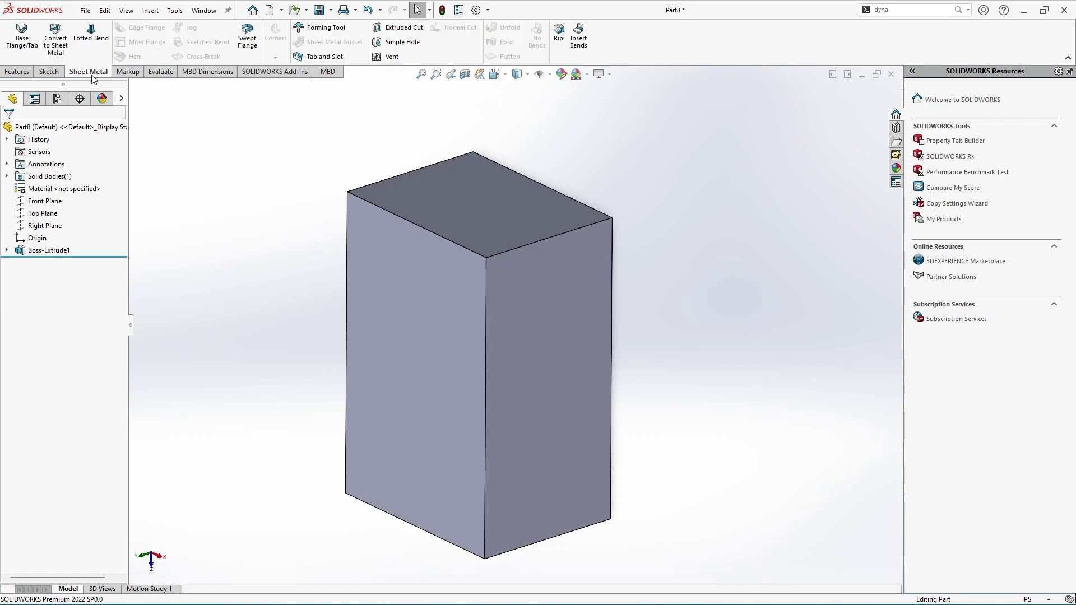
click(54, 46)
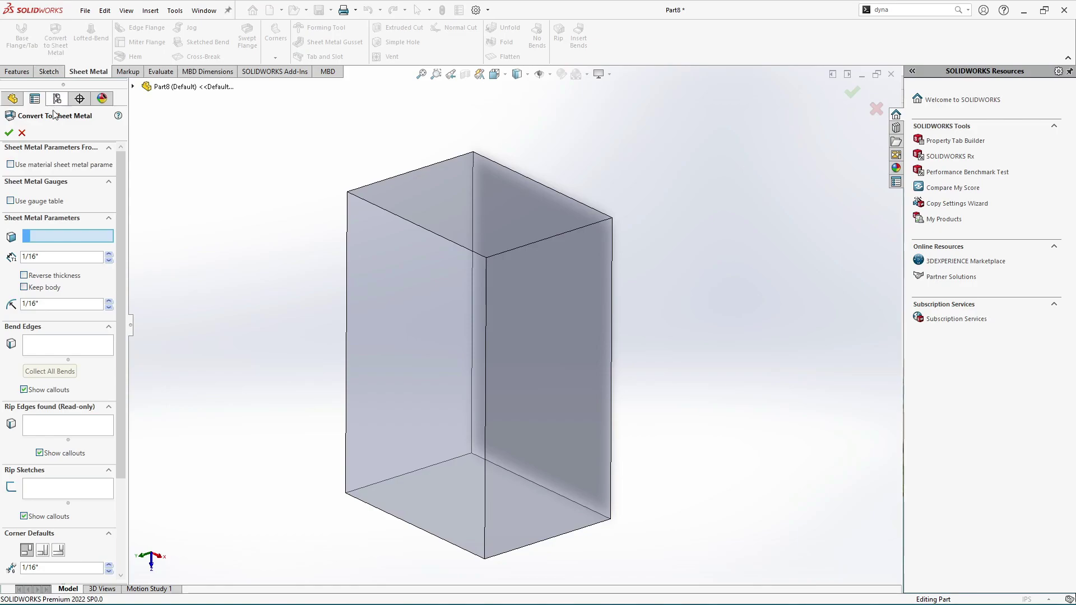
scroll(35, 226, down, 1)
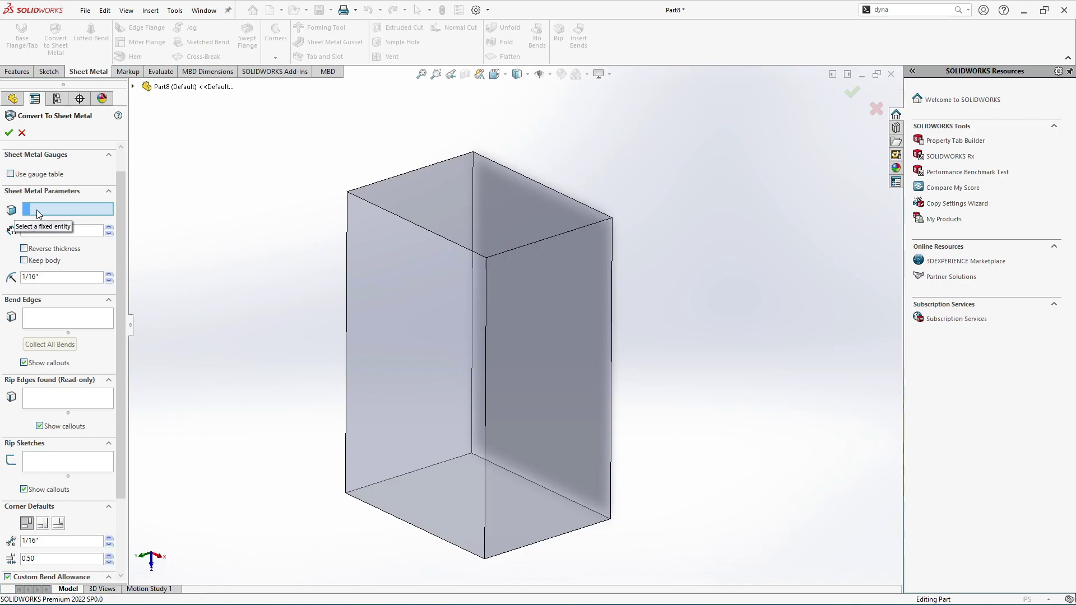
middle_drag(239, 257, 481, 337)
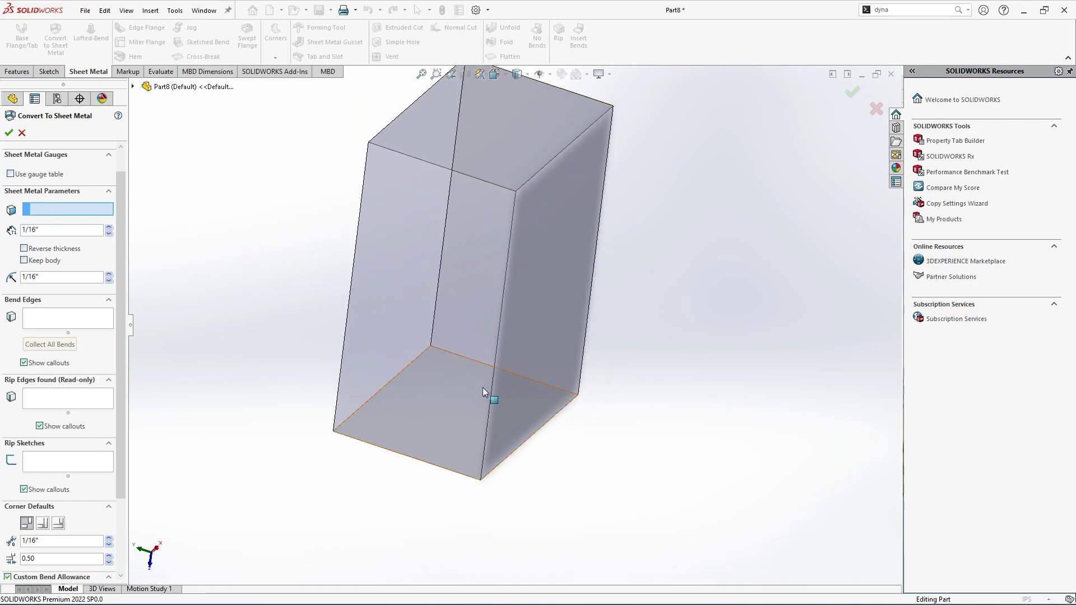
scroll(449, 389, down, 2)
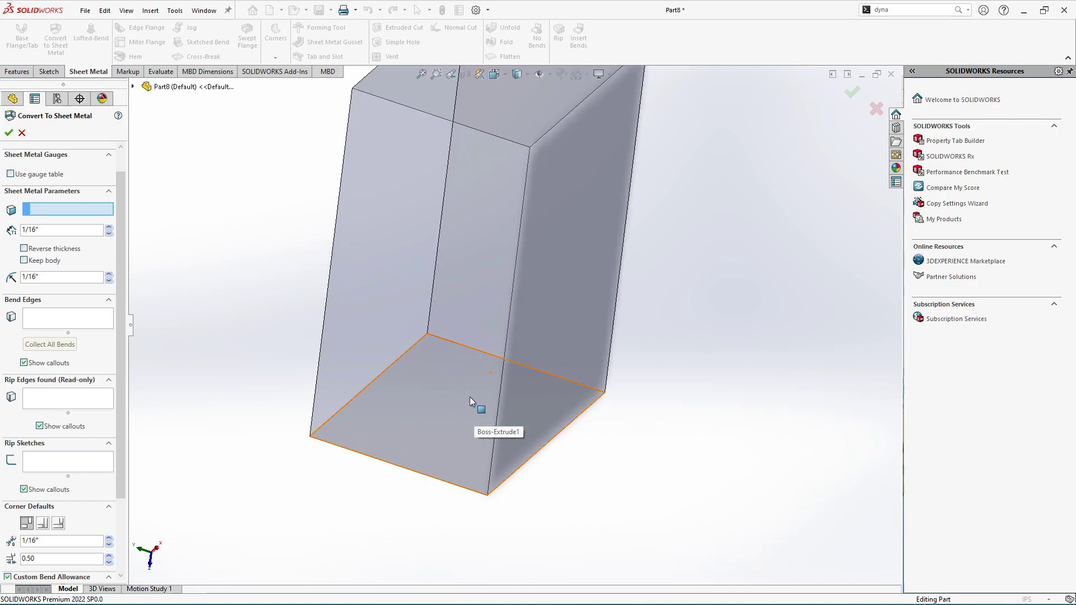
scroll(470, 396, down, 2)
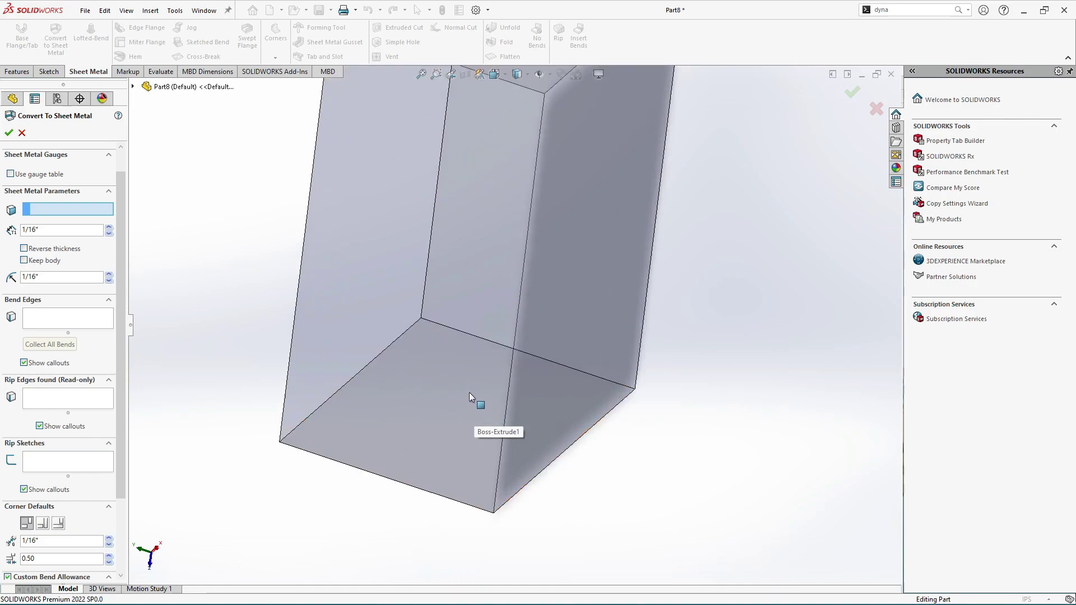
click(449, 373)
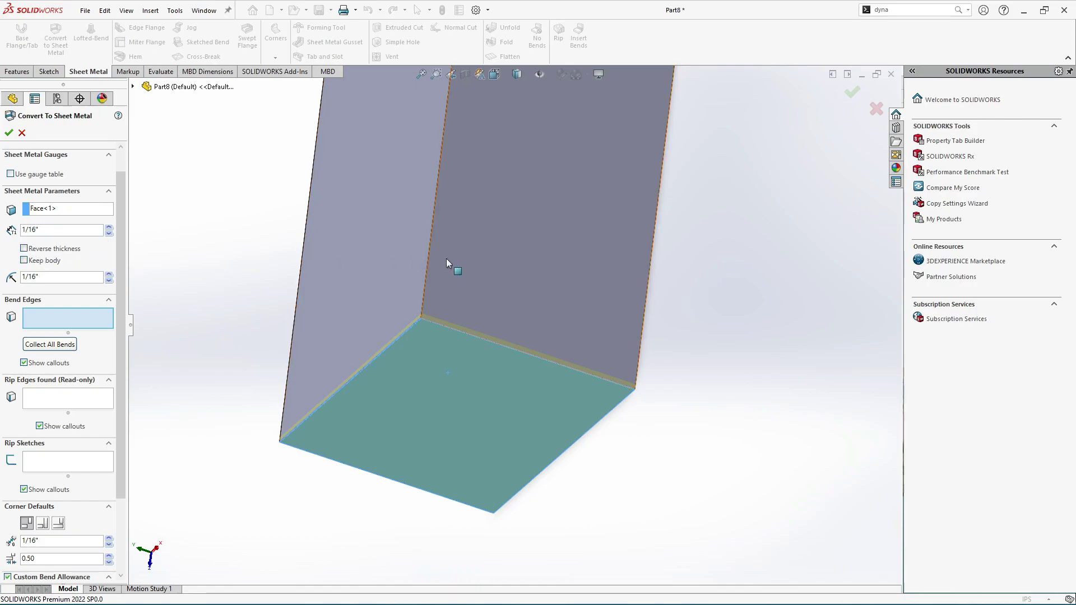
Try reversing the sheet thickness direction, and turn the Reverse thickness option off again
scroll(448, 351, down, 5)
scroll(429, 335, down, 2)
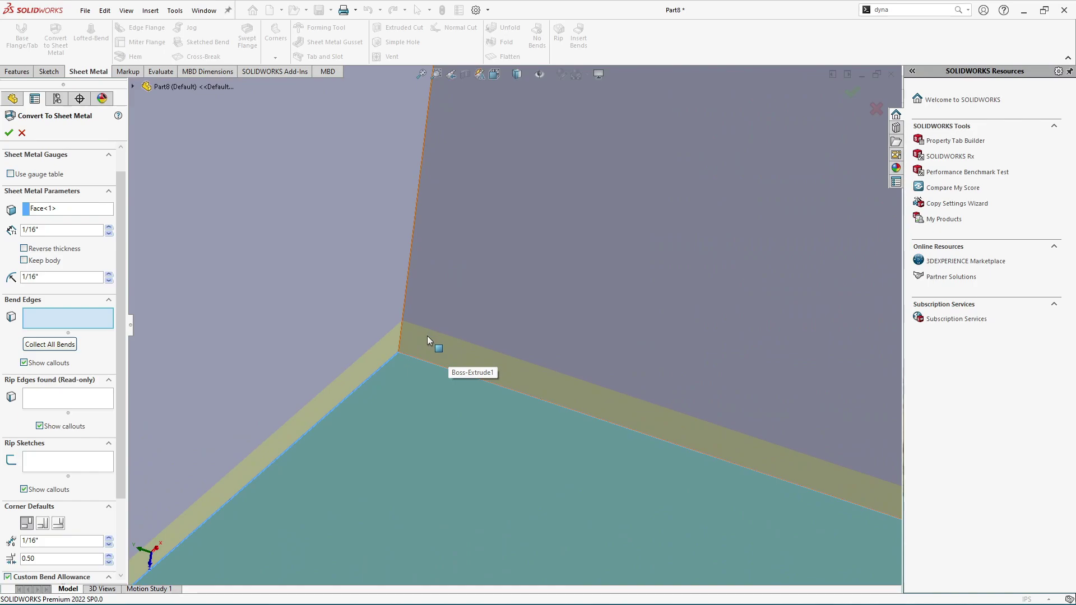
click(25, 248)
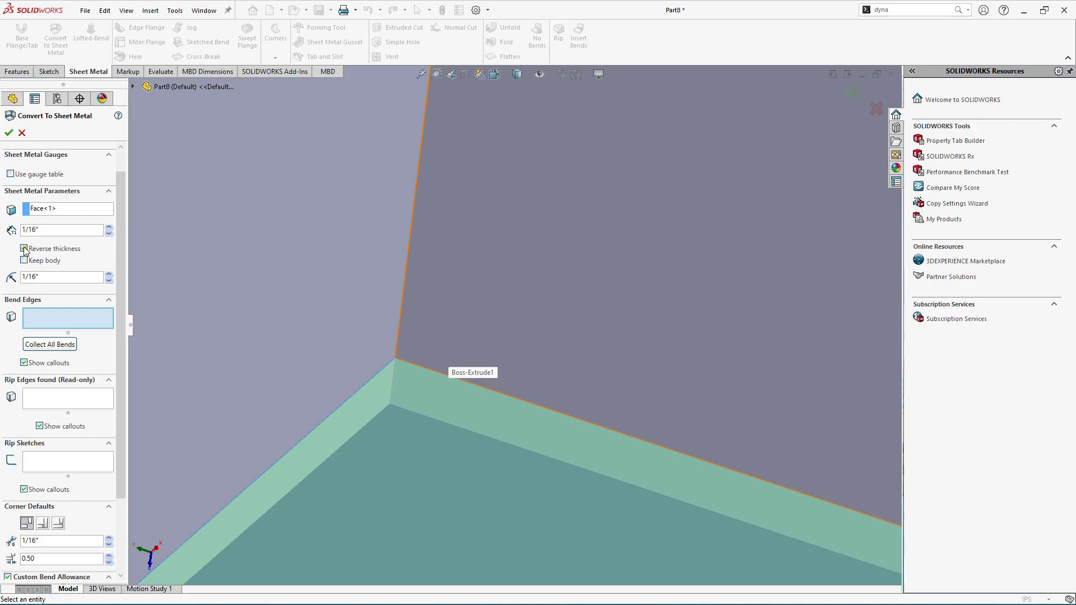
click(24, 249)
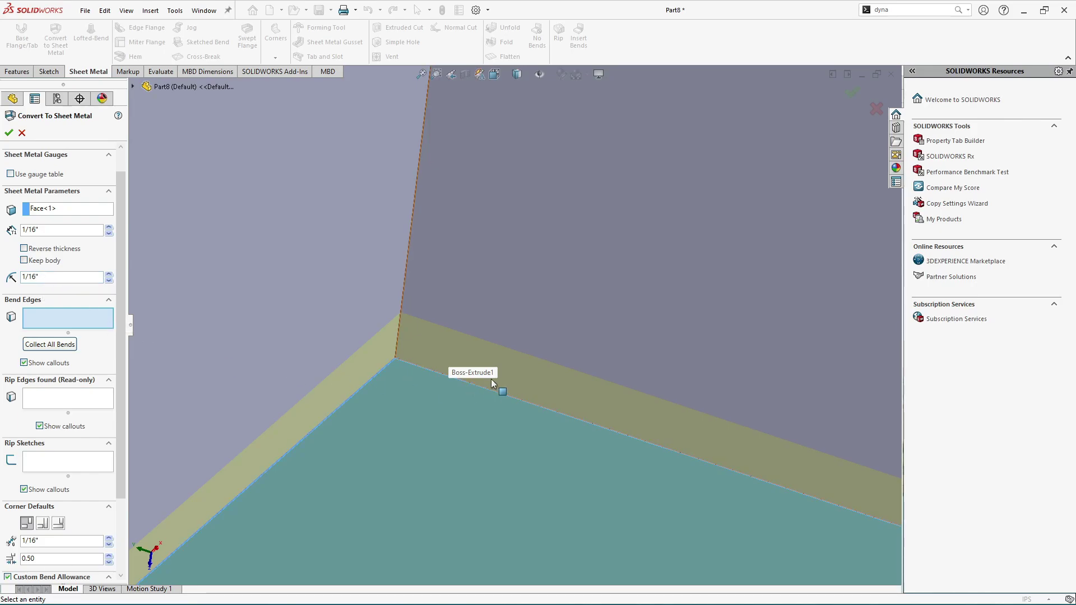
Select all four edges of the fixed end face as bend edges for the sheet metal conversion
middle_drag(487, 377, 440, 354)
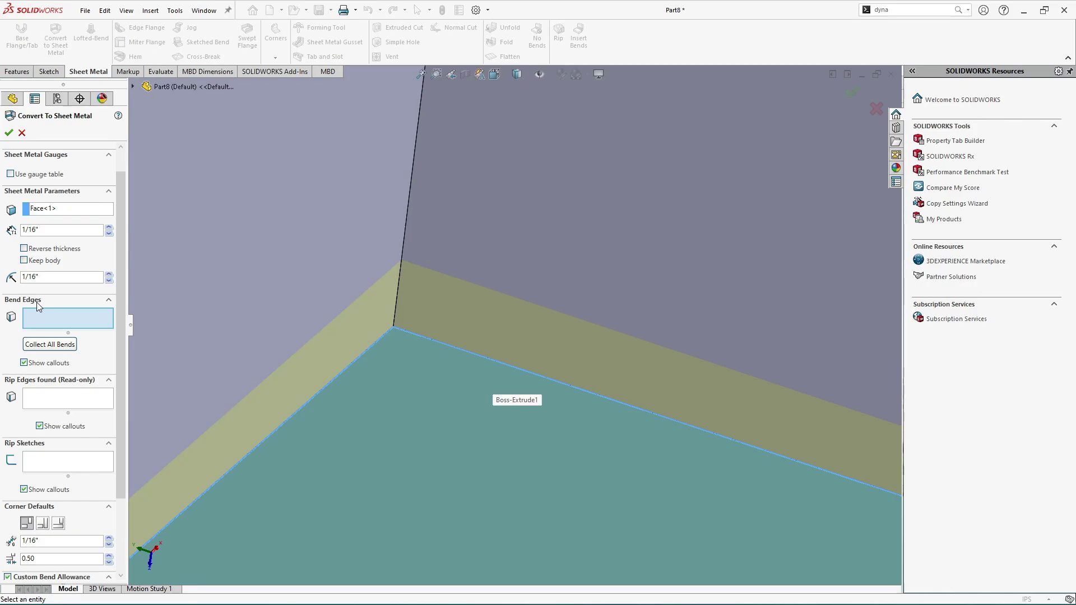
scroll(301, 250, up, 4)
scroll(301, 250, up, 2)
scroll(654, 408, down, 2)
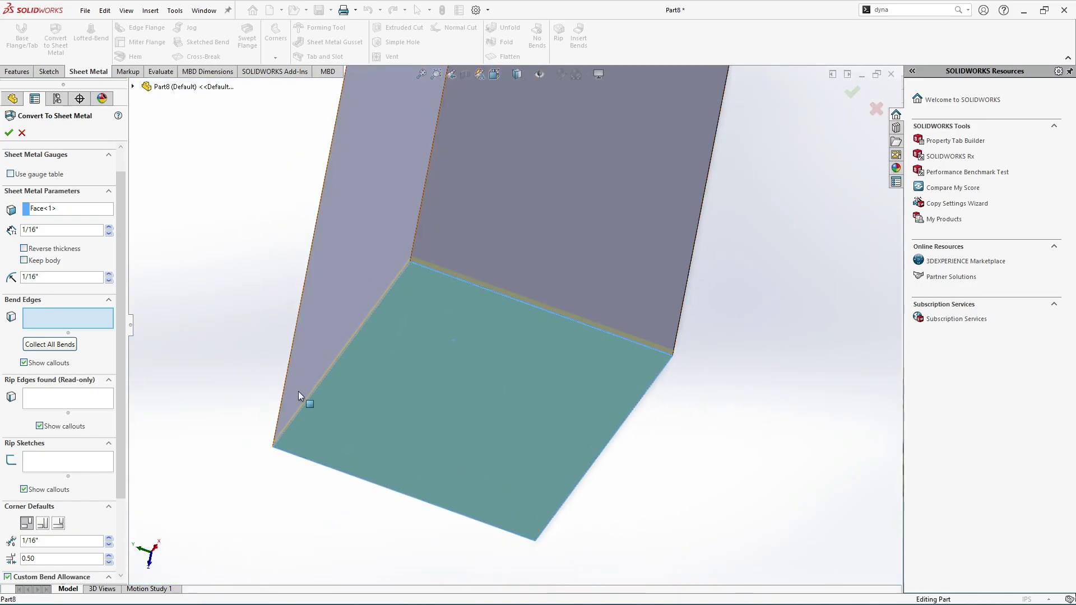
scroll(450, 421, down, 1)
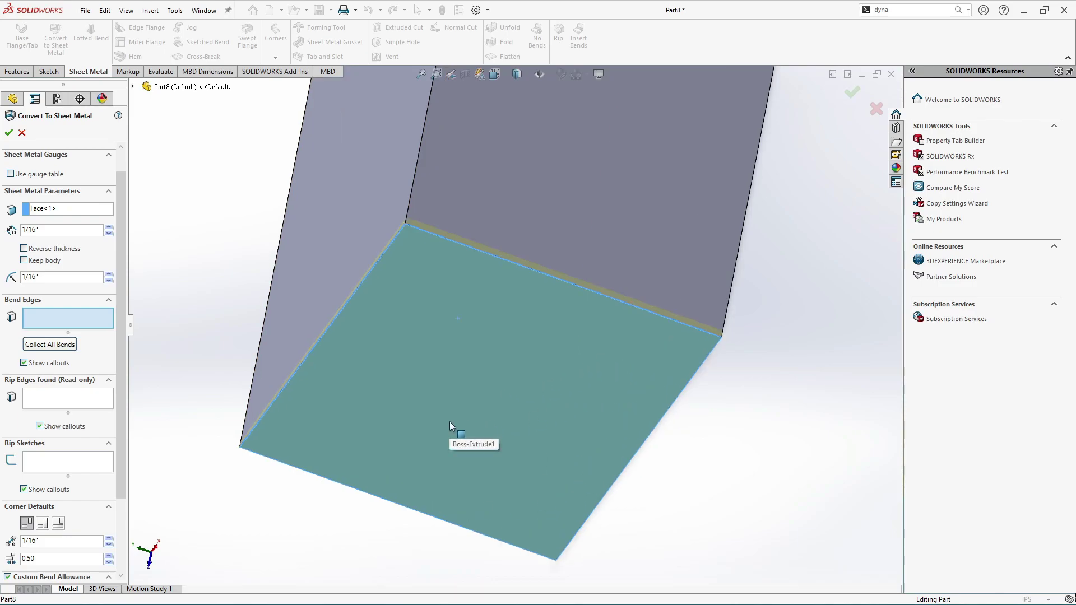
scroll(353, 323, down, 2)
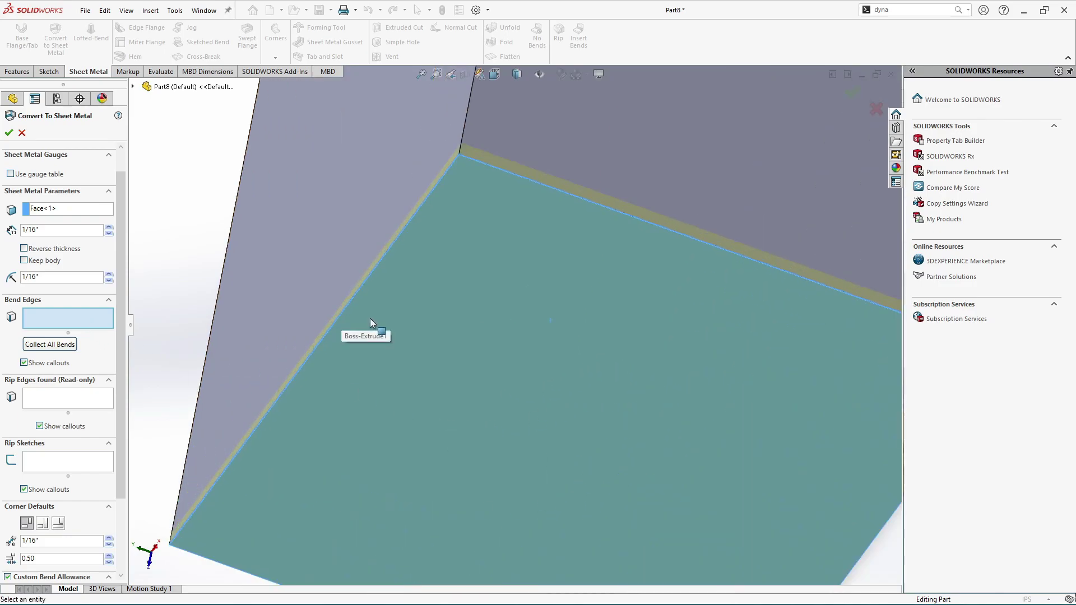
click(391, 250)
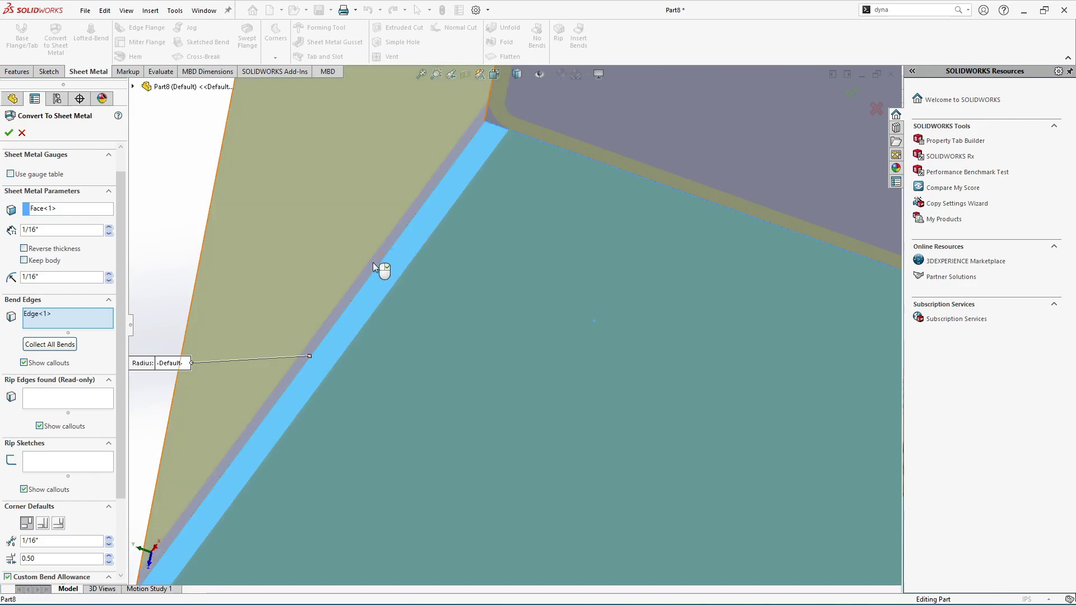
middle_drag(373, 263, 701, 396)
click(580, 247)
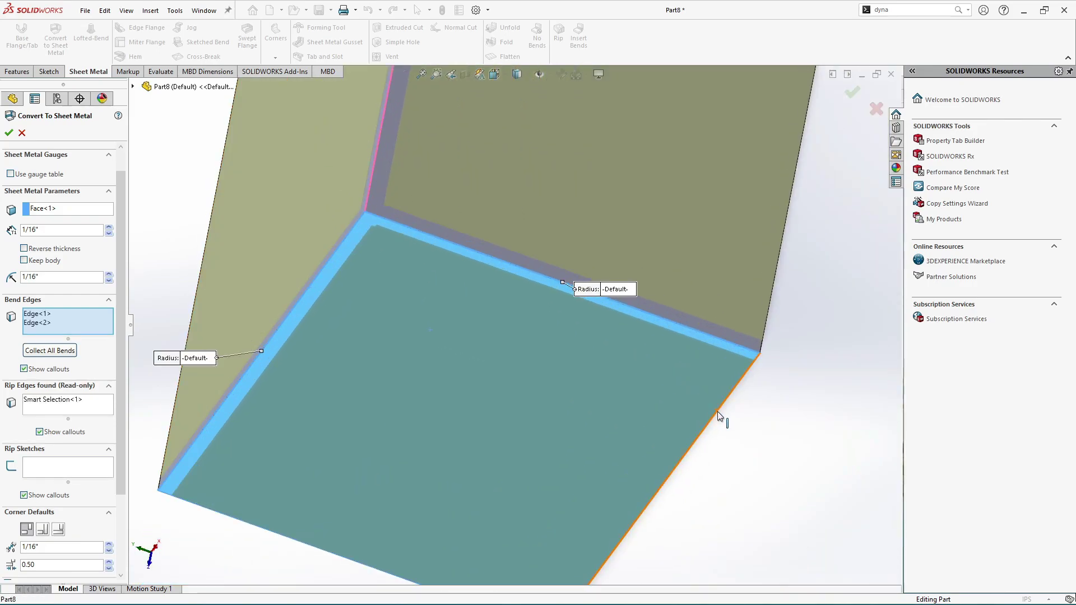
click(717, 411)
middle_drag(587, 371, 519, 414)
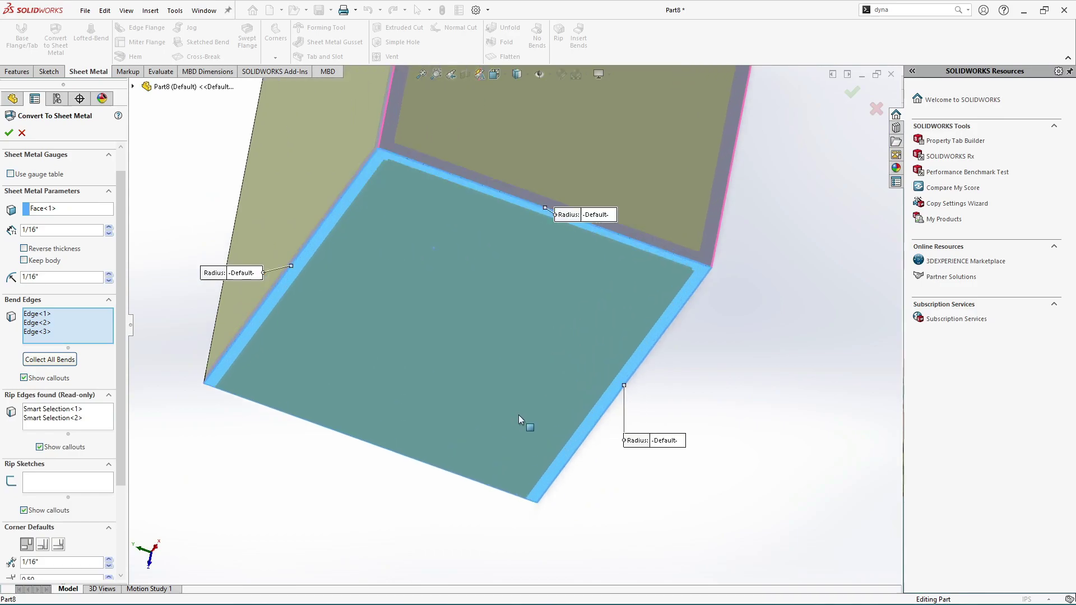
click(372, 443)
middle_drag(372, 443, 469, 240)
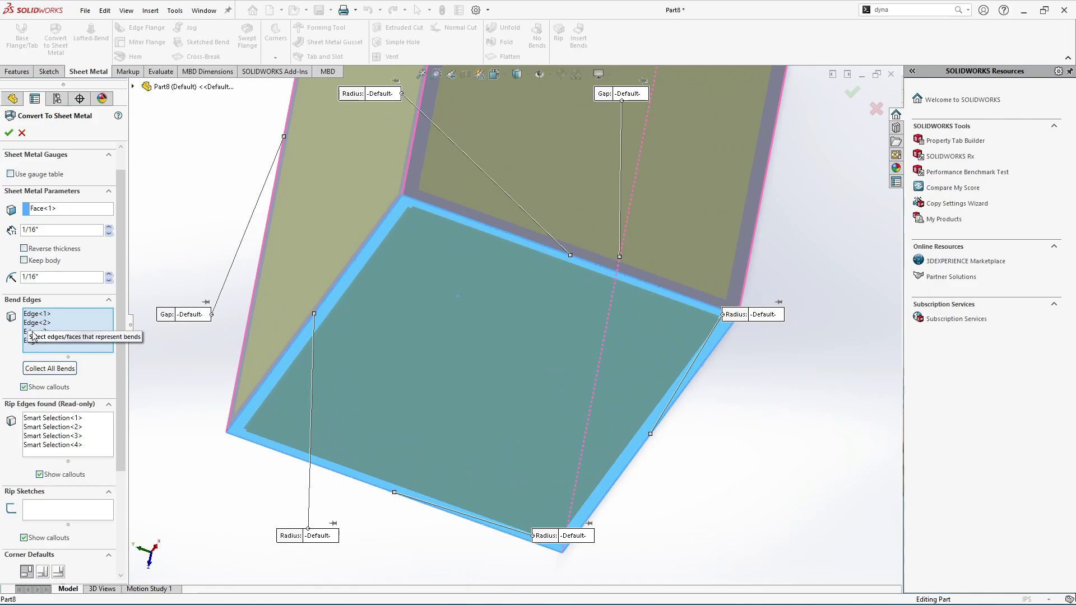
Try hiding the radius callouts of the bend edges, and show them again
scroll(124, 330, down, 2)
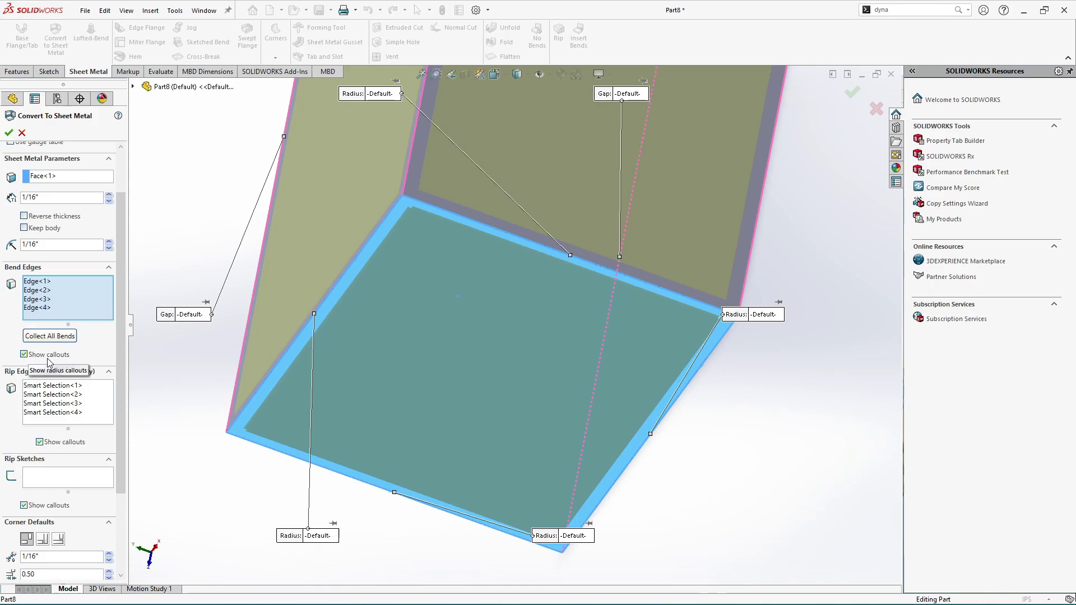
scroll(134, 286, down, 2)
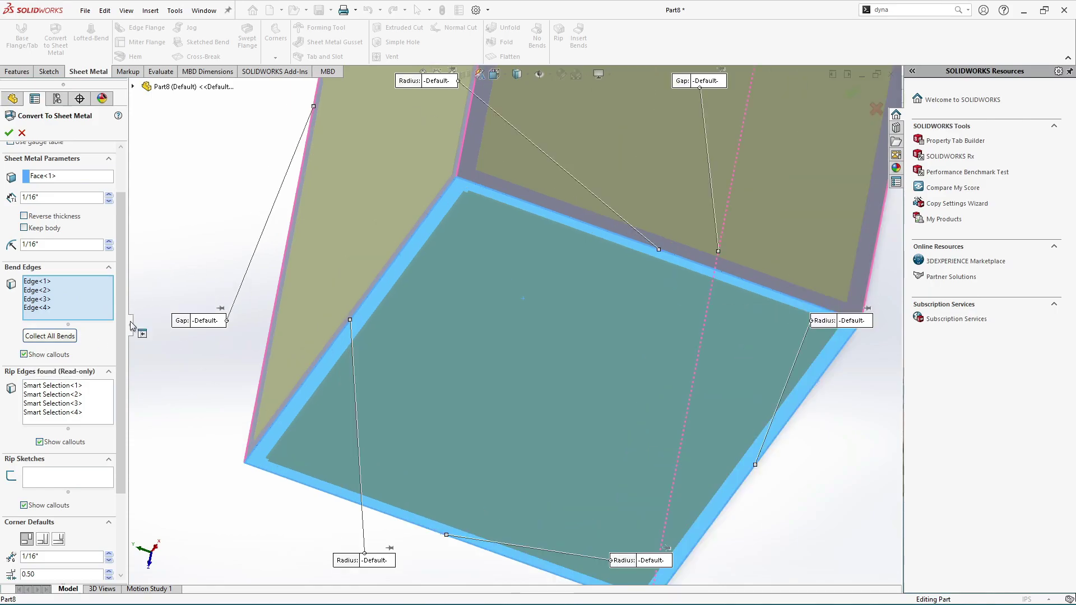
scroll(354, 375, up, 2)
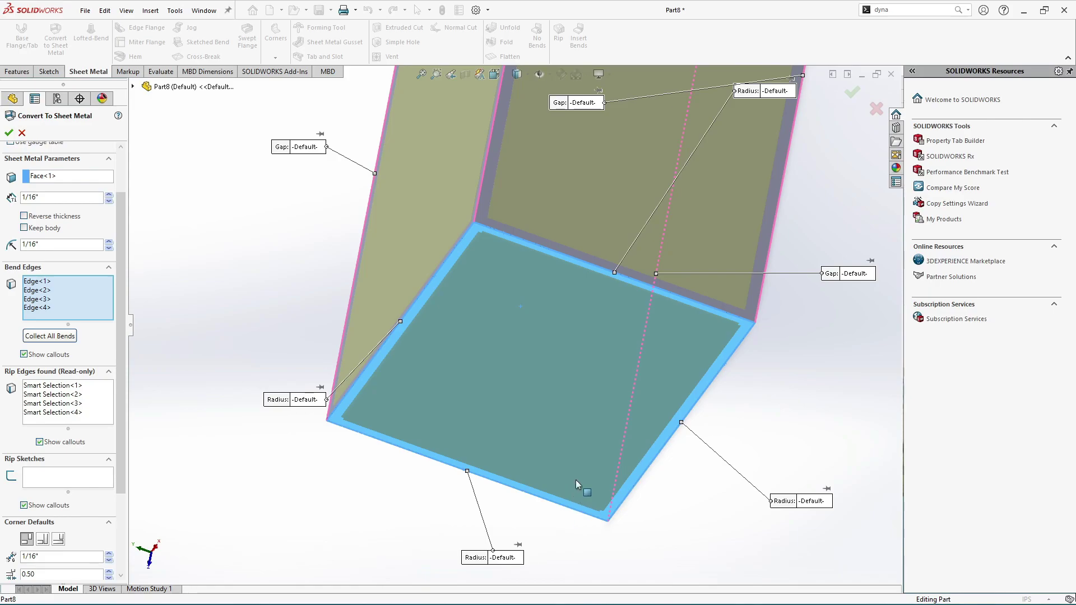
scroll(774, 483, down, 2)
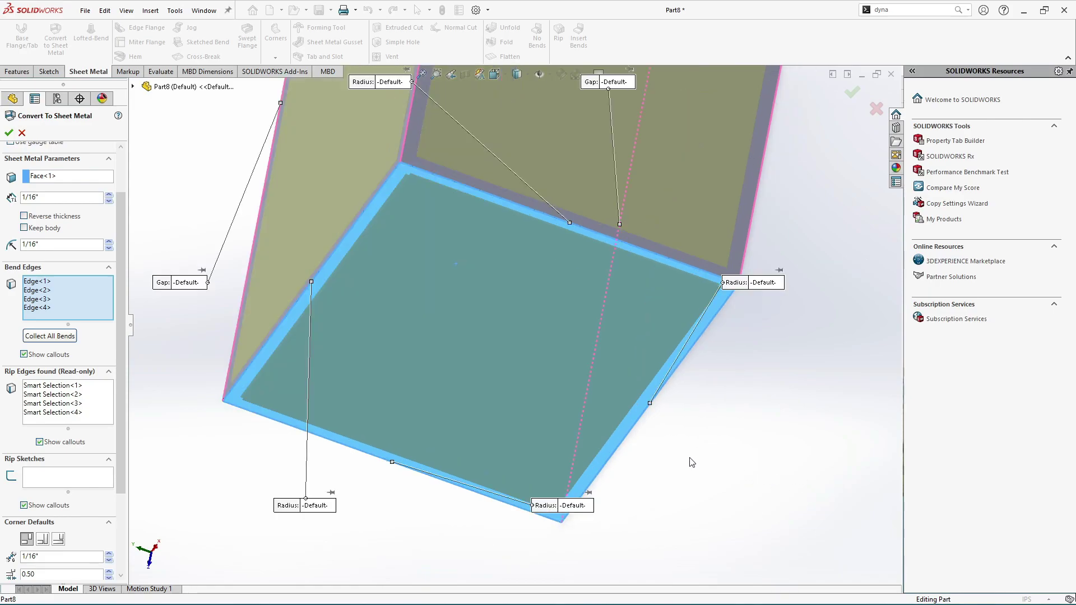
scroll(260, 345, down, 2)
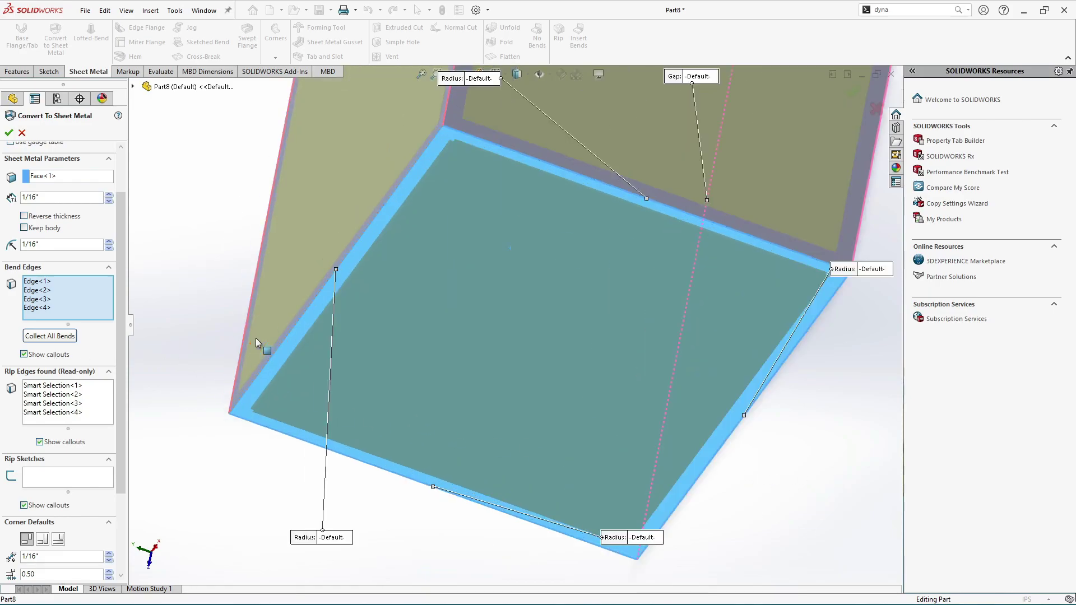
click(24, 355)
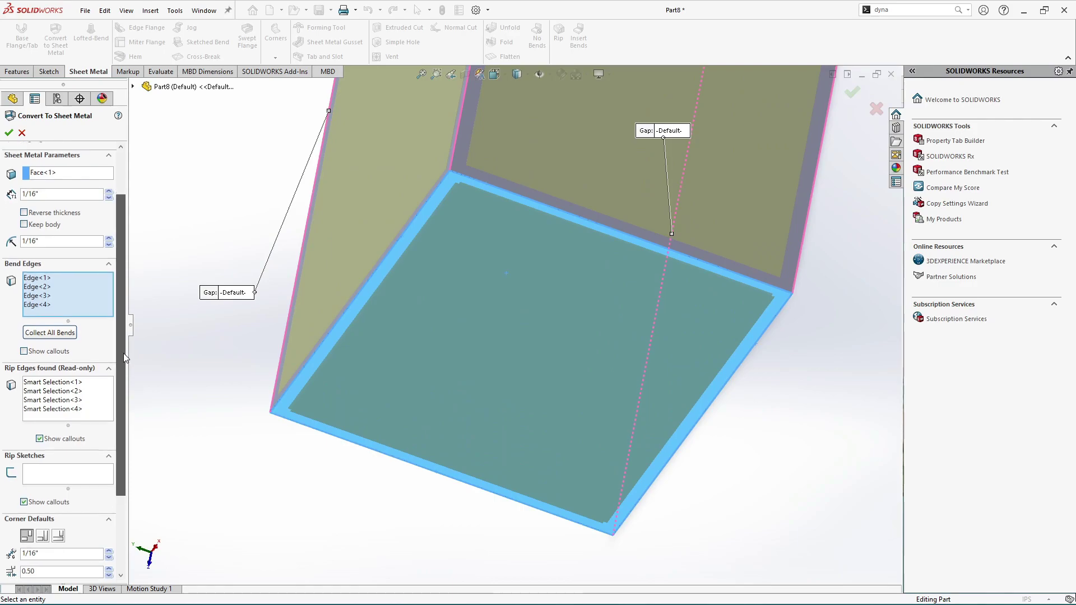
drag(123, 353, 125, 397)
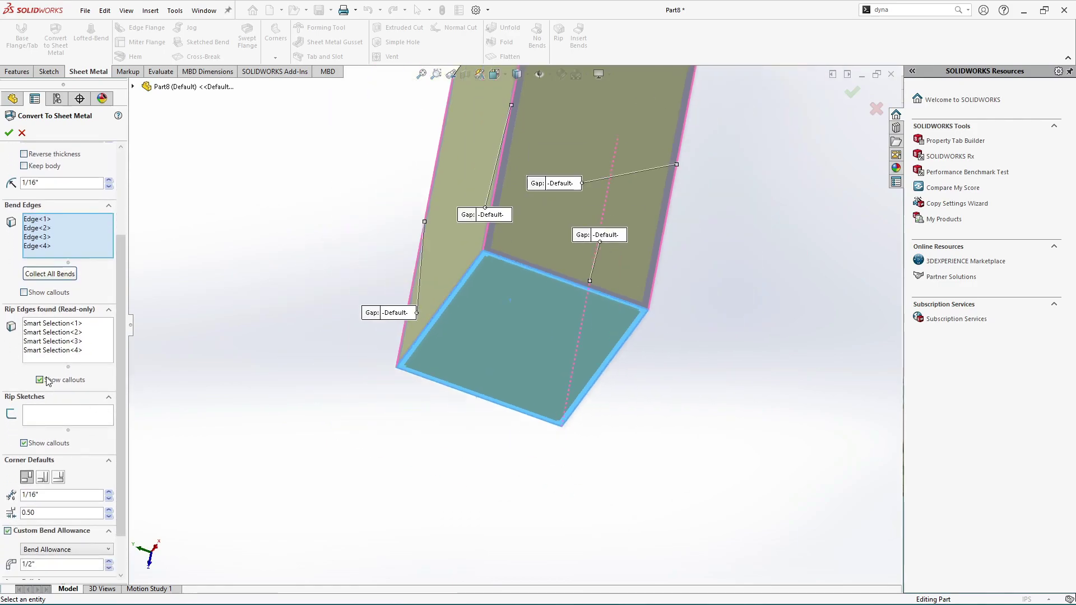
click(24, 293)
Examine the rip edges along the block's long corners and the gap between walls at the open upper end
middle_drag(444, 272, 435, 377)
scroll(556, 180, down, 6)
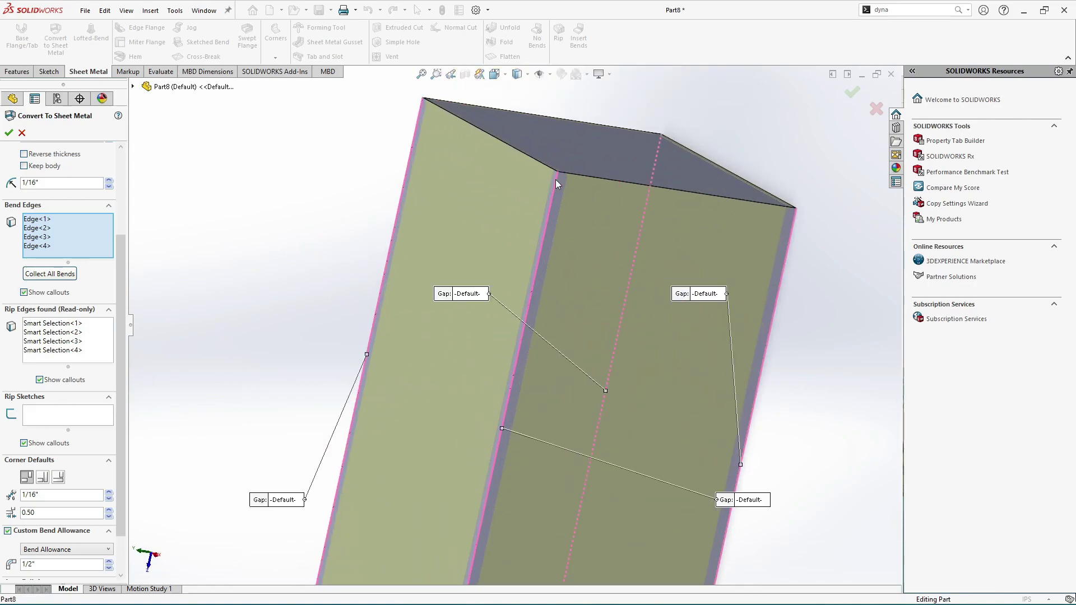
scroll(534, 234, up, 6)
middle_drag(533, 236, 482, 303)
scroll(457, 325, down, 3)
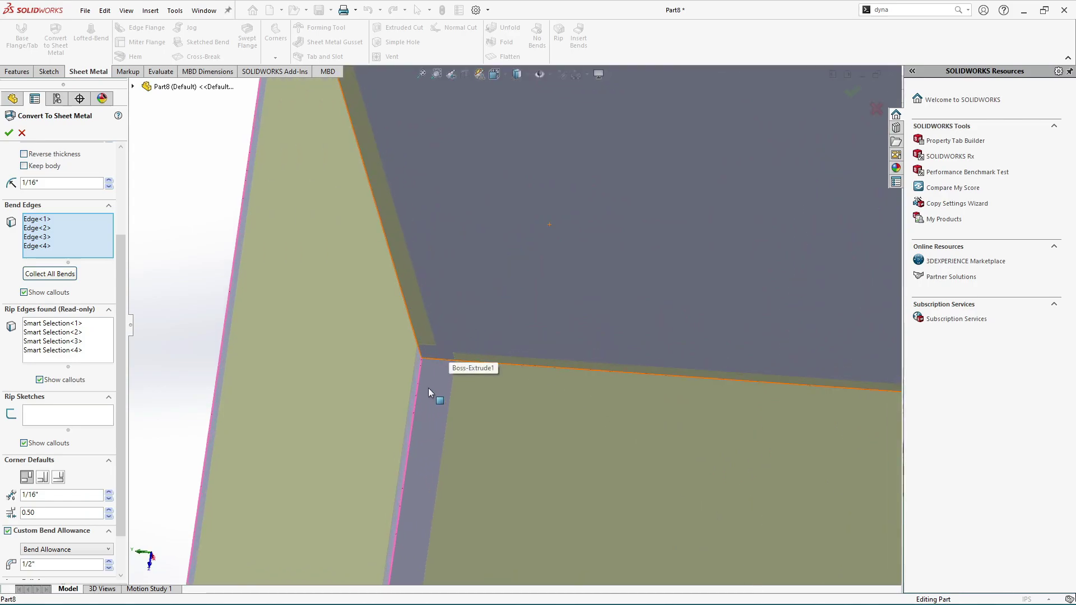
middle_drag(429, 387, 452, 400)
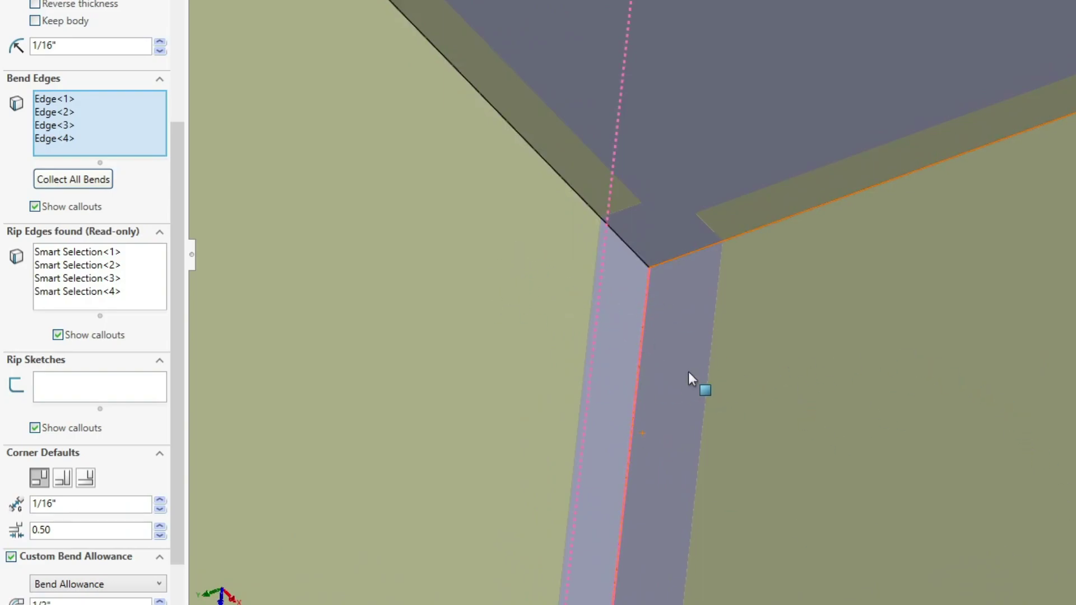
scroll(672, 313, down, 2)
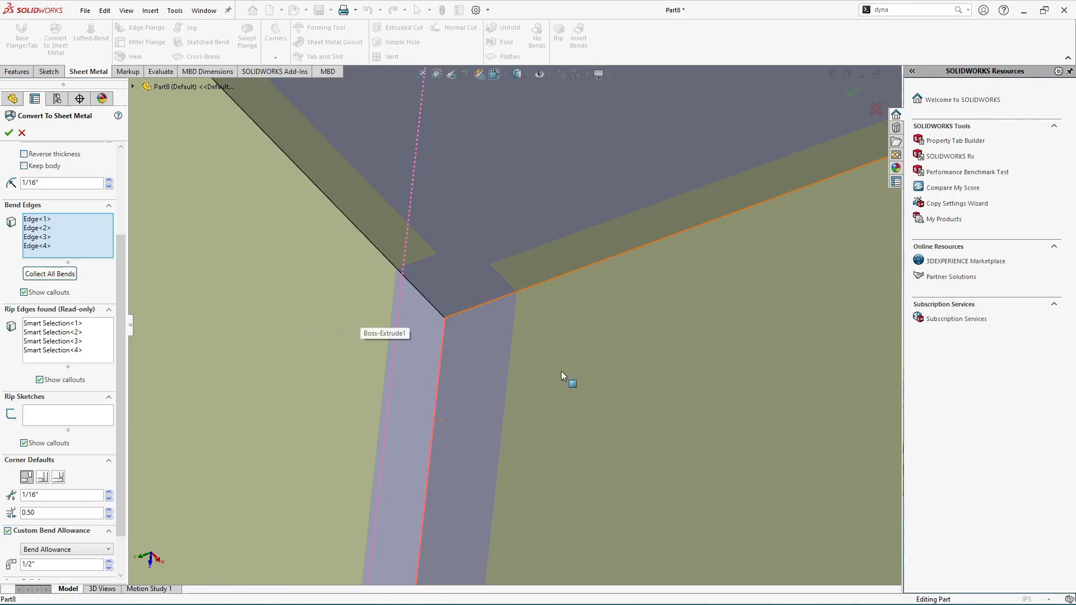
scroll(464, 375, down, 1)
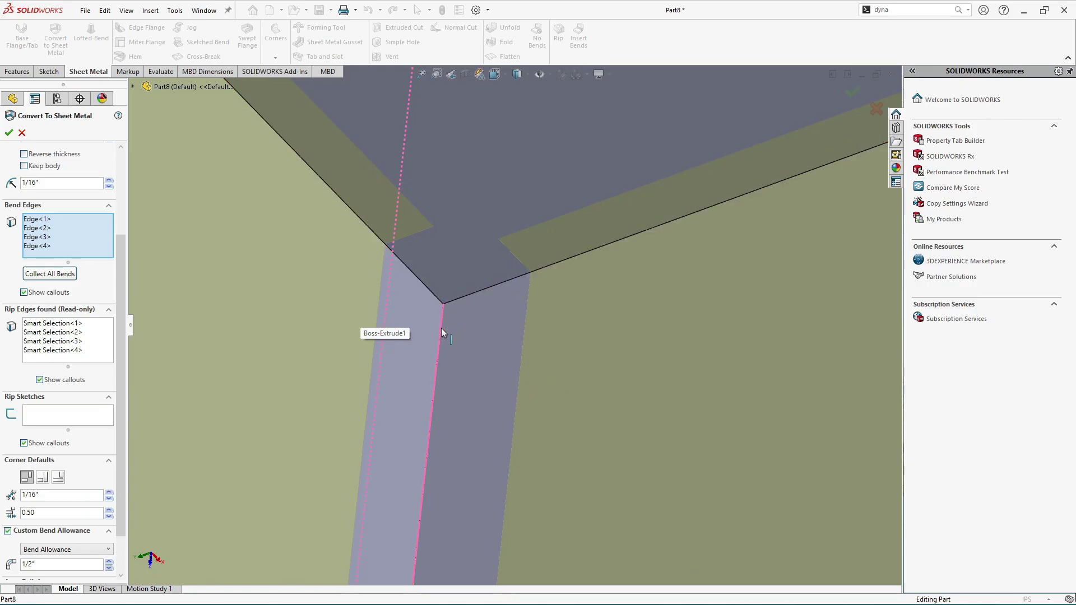
scroll(442, 328, up, 5)
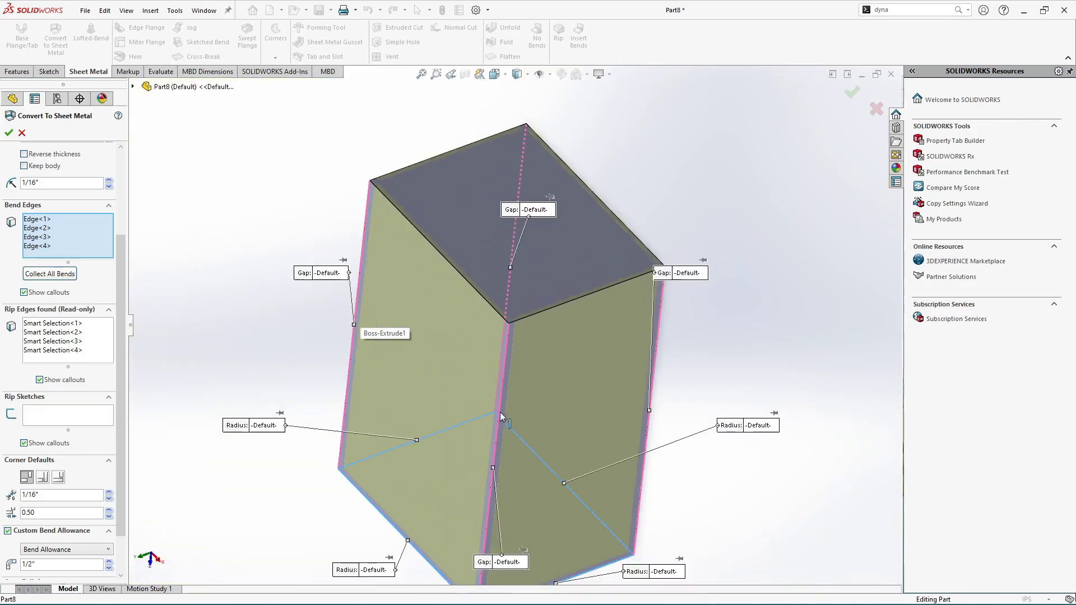
Compare the corner where a rip edge meets the bends at the fixed face with the same corner's open end
middle_drag(500, 412, 526, 406)
scroll(525, 405, down, 10)
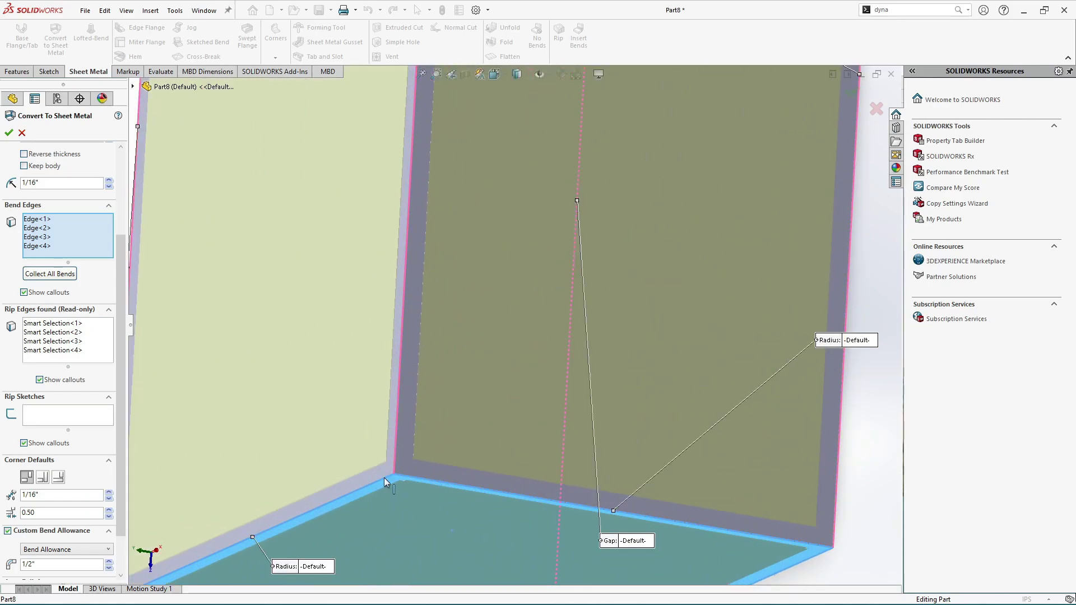
scroll(385, 478, up, 5)
scroll(412, 459, down, 6)
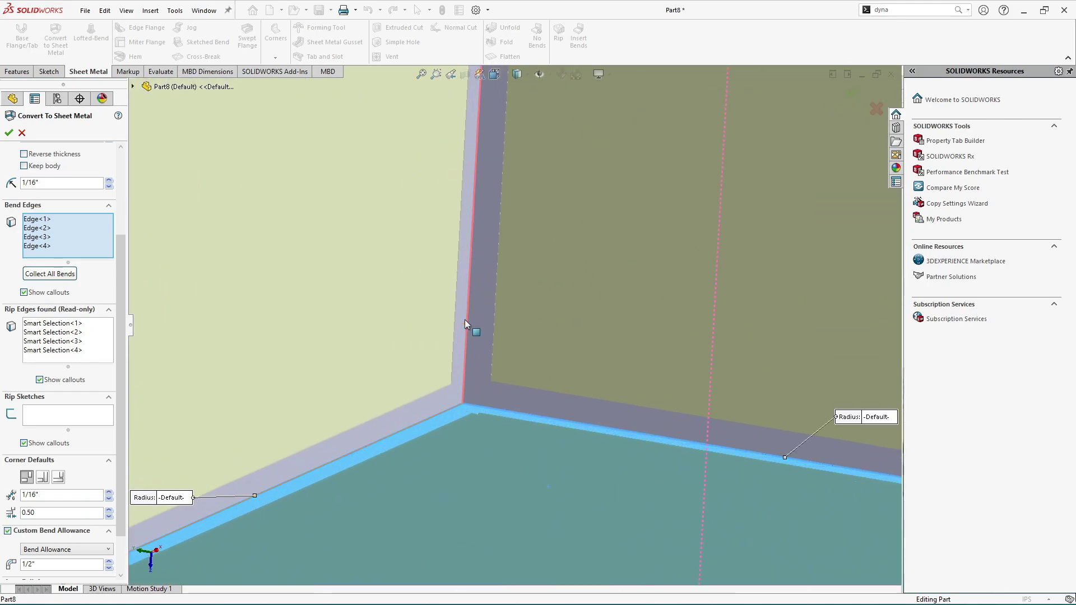
scroll(465, 324, up, 10)
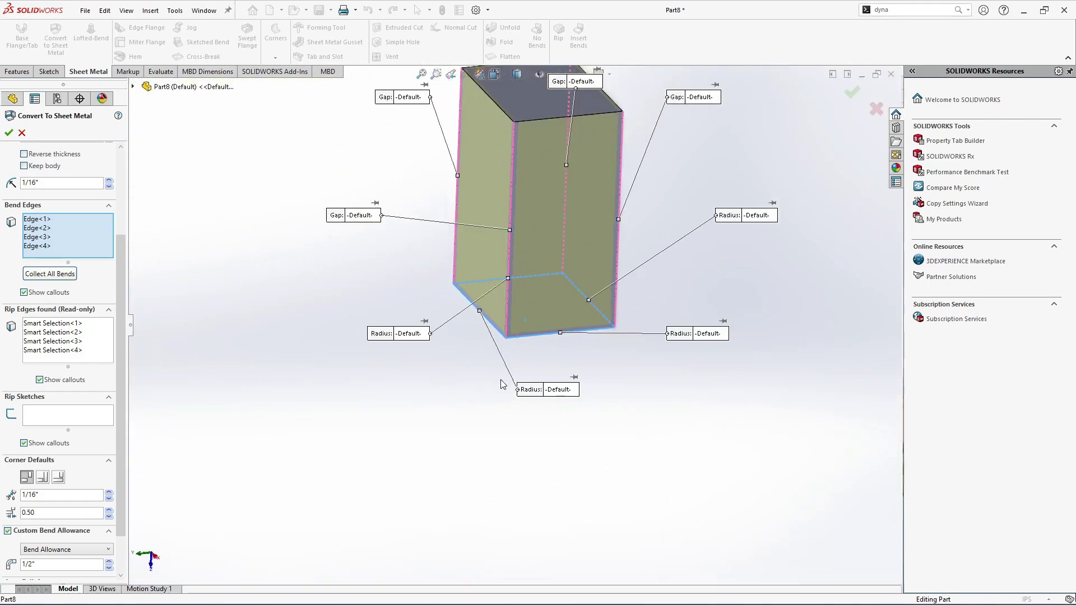
scroll(530, 132, down, 10)
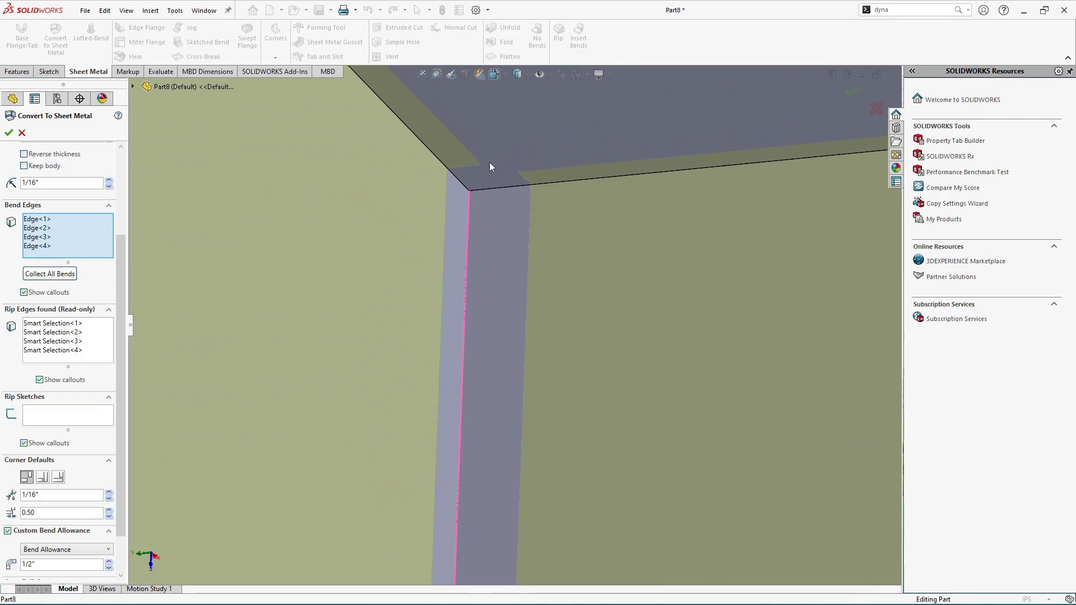
scroll(447, 238, up, 3)
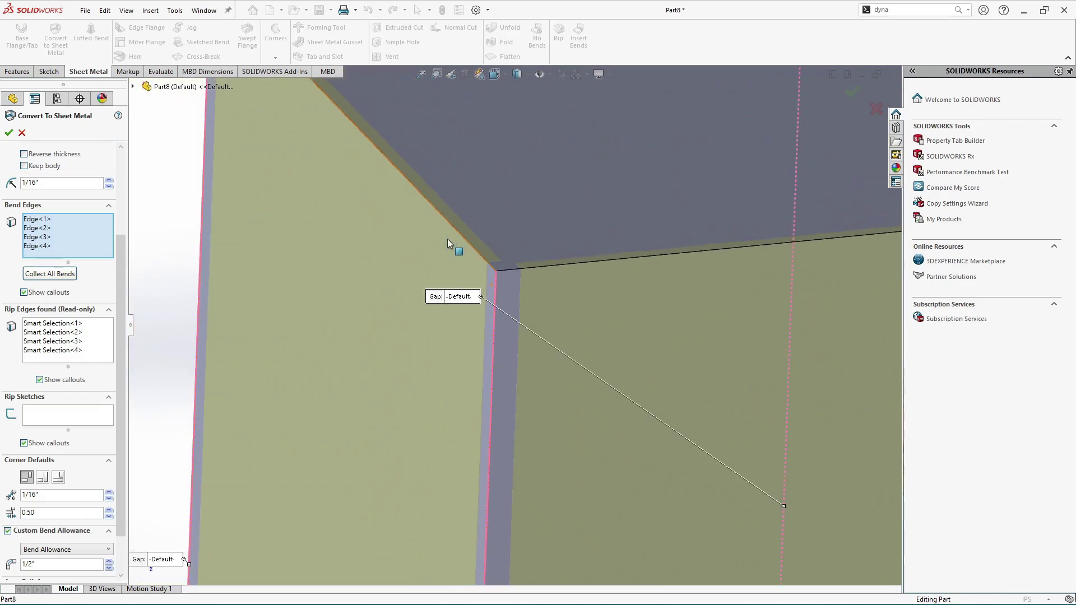
scroll(447, 238, up, 5)
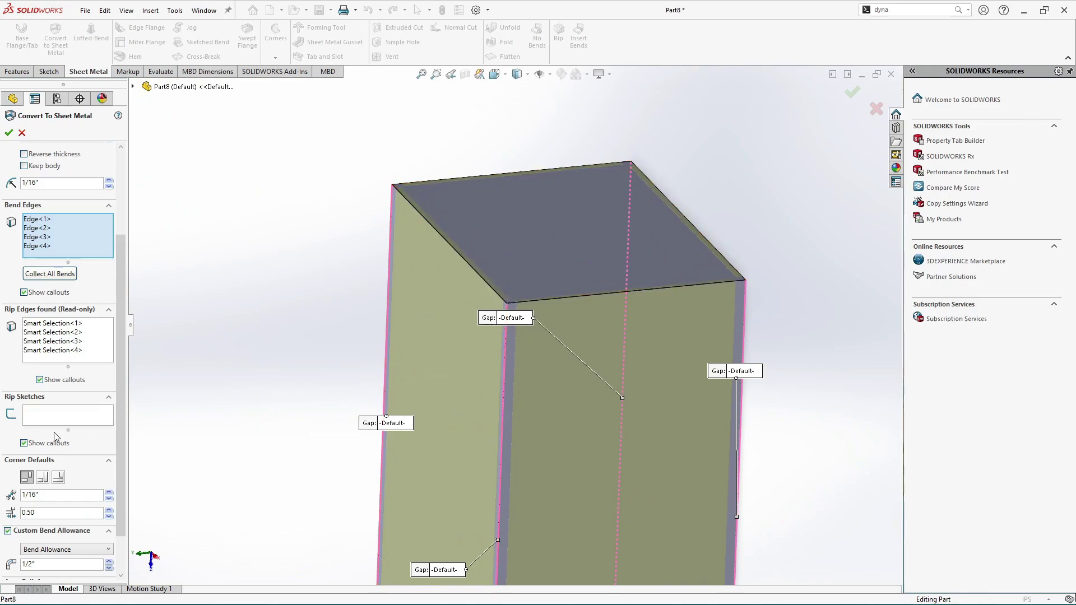
Try hiding the gap callouts of the rip edges, and show them again
click(40, 380)
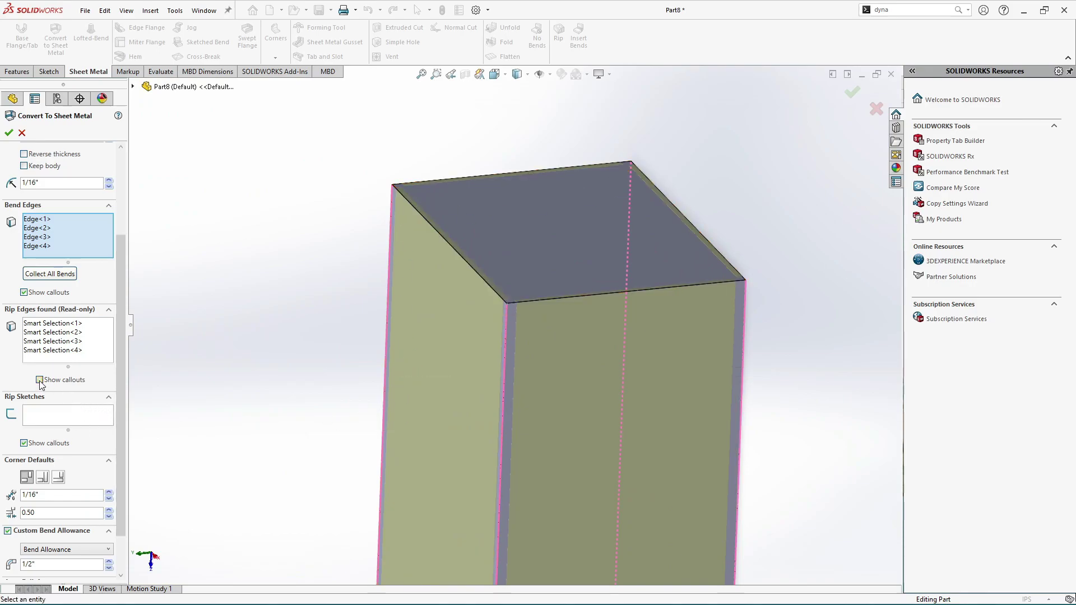
click(39, 380)
scroll(588, 381, down, 2)
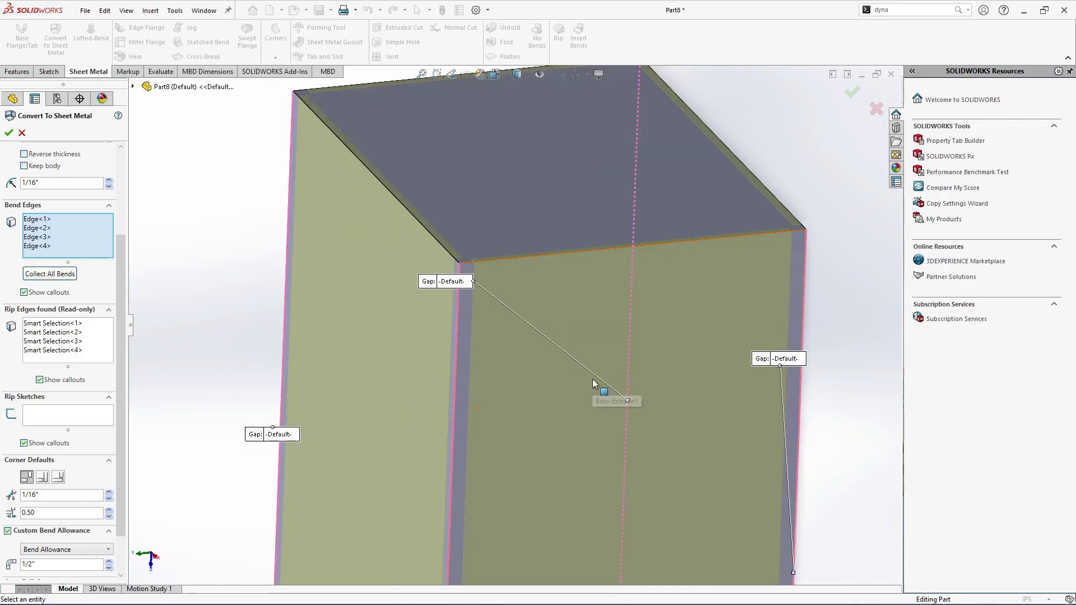
mouse_move(586, 376)
middle_down()
mouse_move(603, 384)
mouse_move(584, 402)
middle_up()
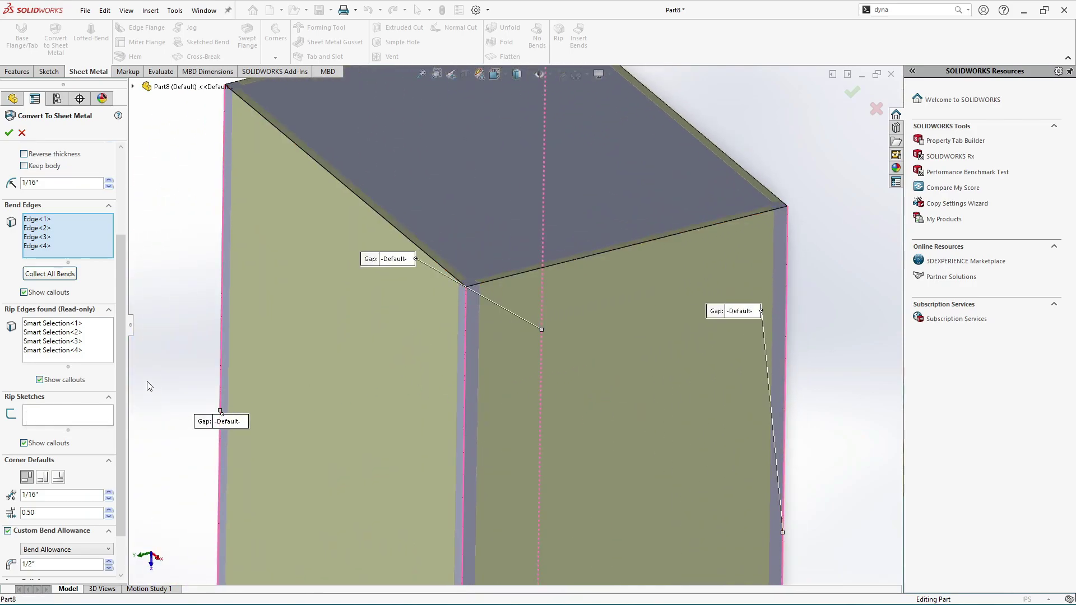
Choose the open butt type in the corner defaults and inspect the wall gap at the block's open upper corner
drag(123, 379, 127, 400)
scroll(84, 389, down, 1)
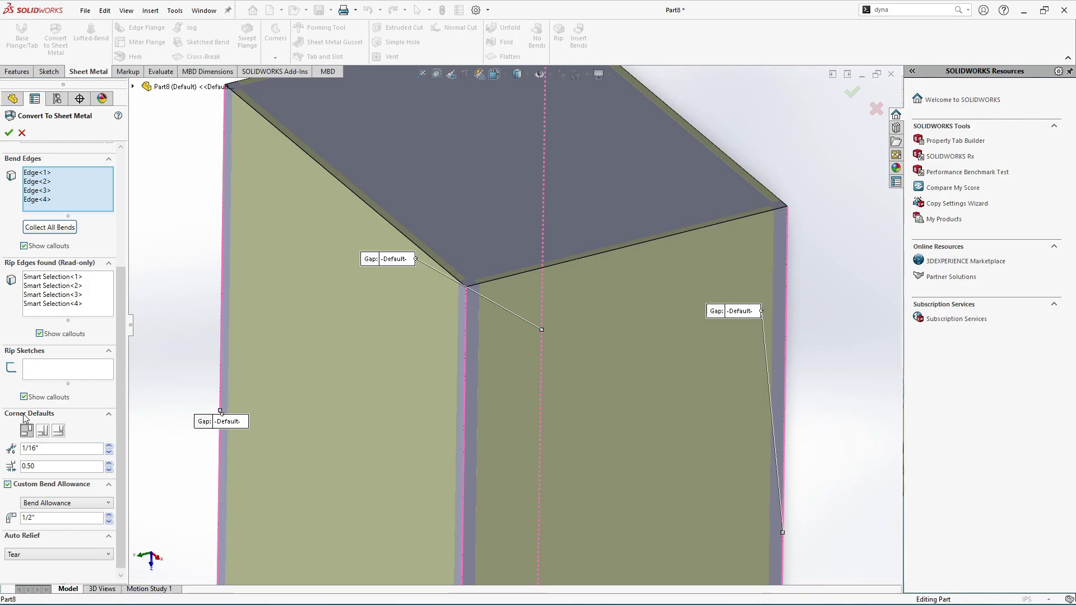
scroll(493, 295, down, 5)
middle_drag(477, 292, 409, 247)
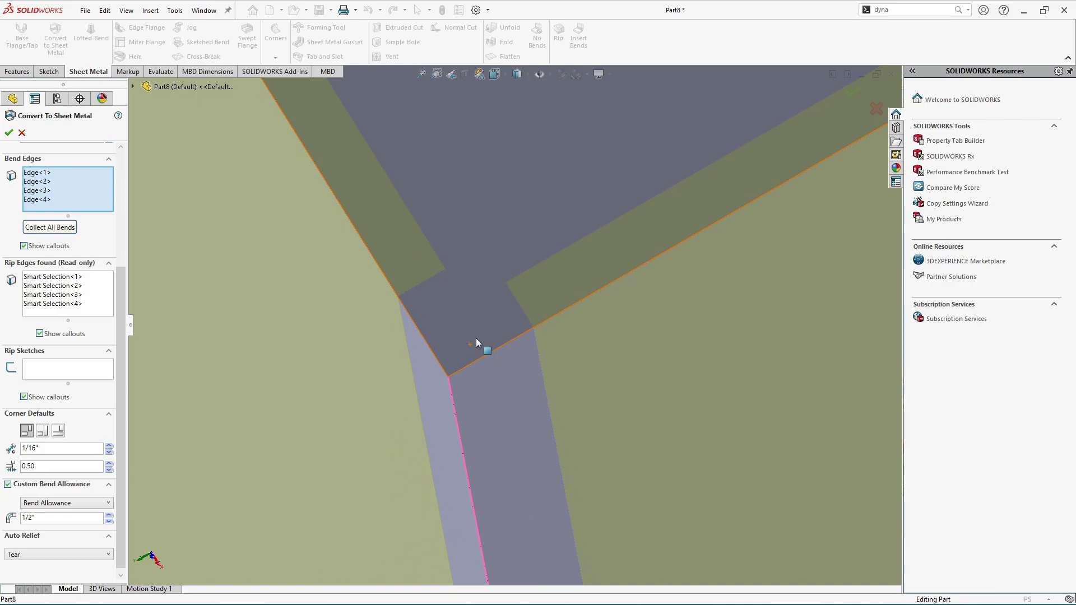
scroll(476, 338, down, 3)
middle_drag(476, 338, 471, 311)
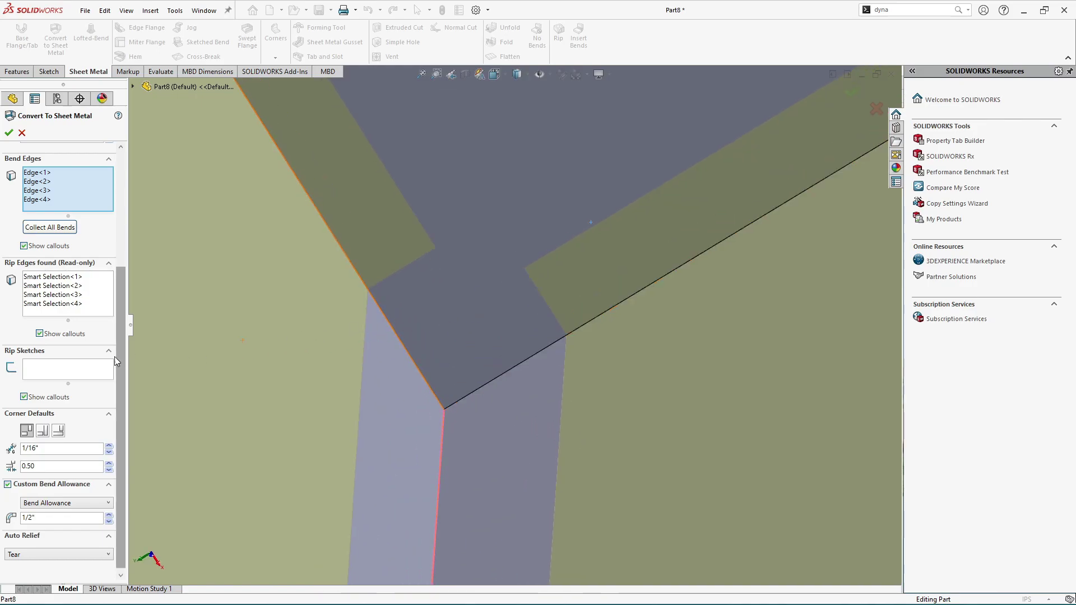
click(27, 431)
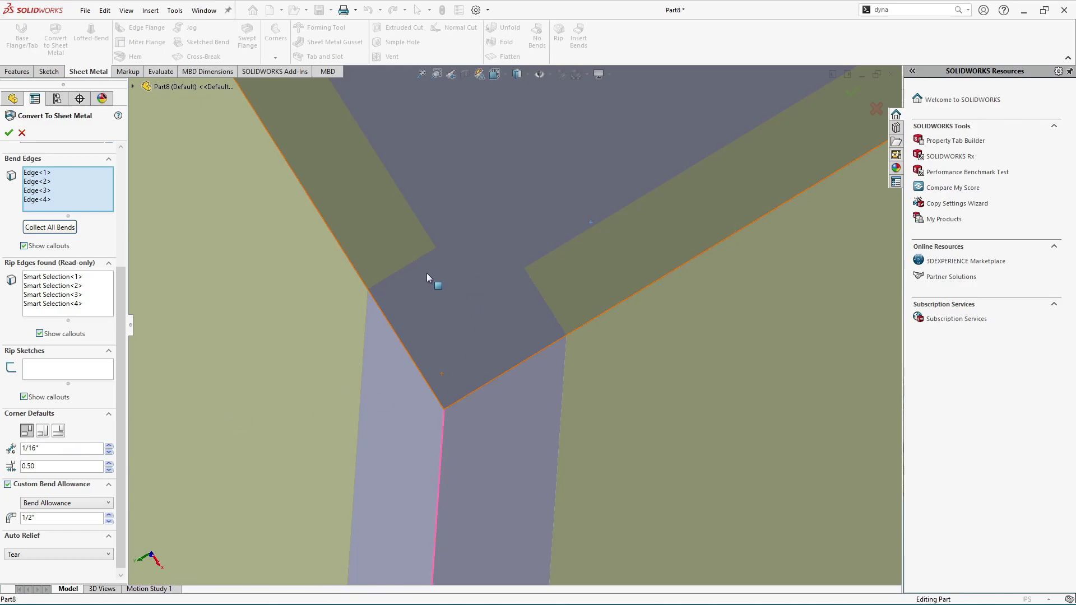
middle_drag(429, 313, 427, 319)
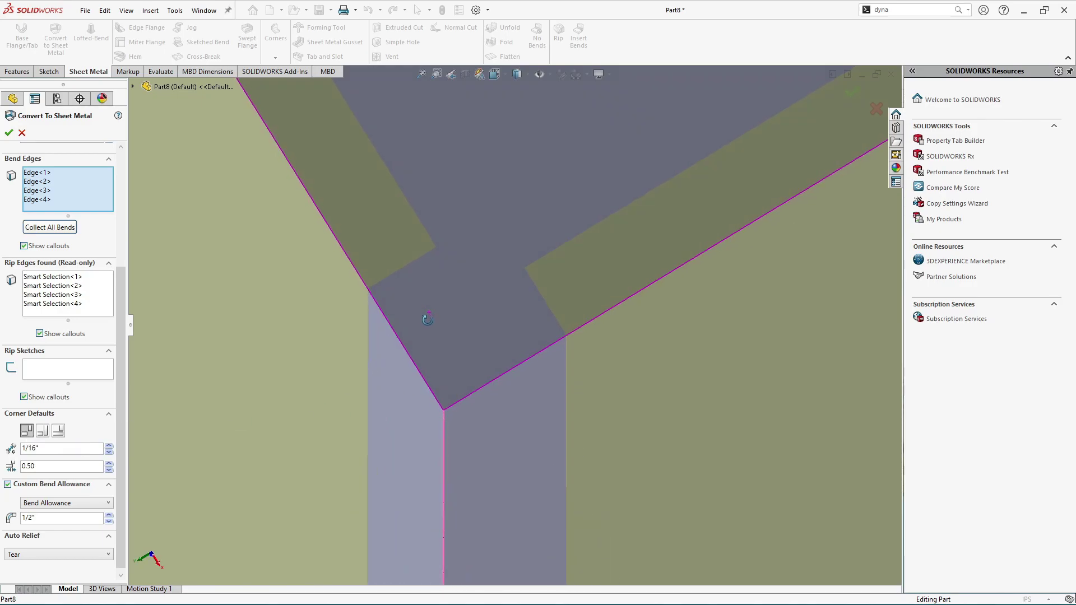
Try the overlap and underlap corner types in the corner defaults, and restore the open butt type
click(42, 432)
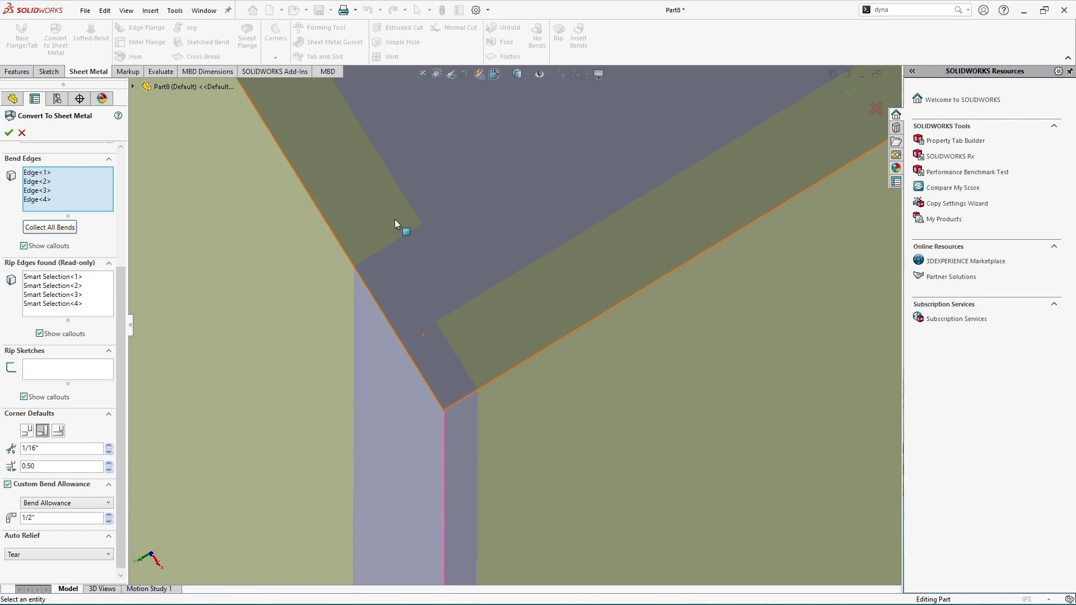
click(59, 432)
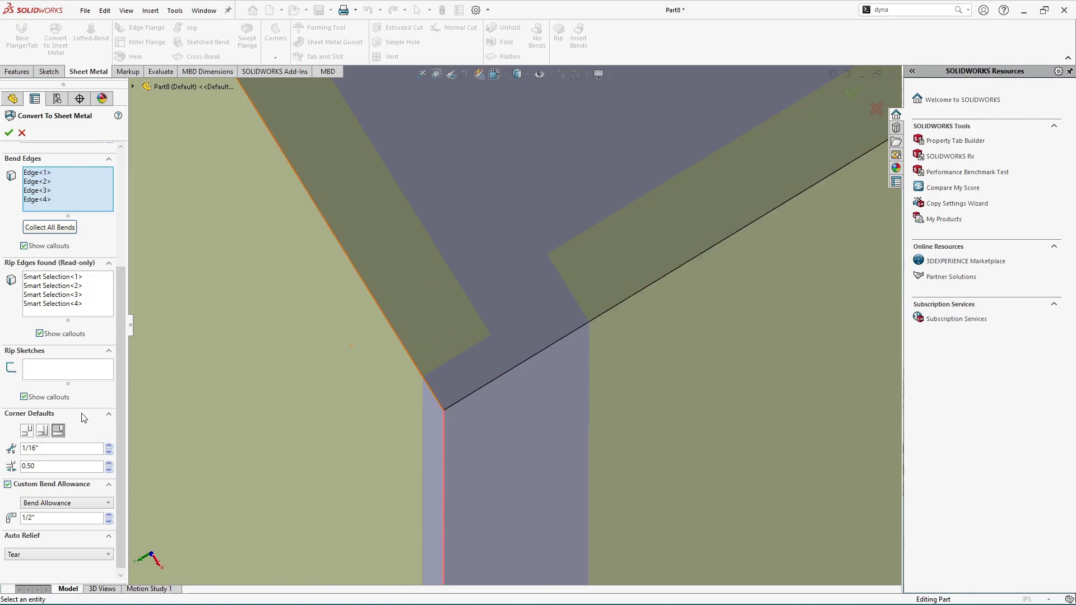
click(26, 431)
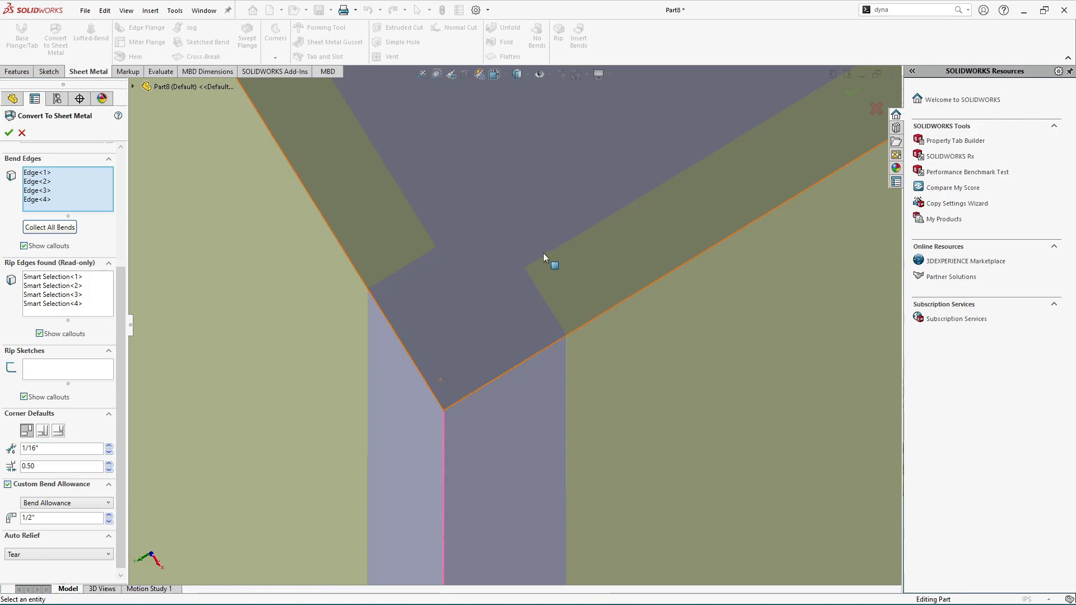
scroll(544, 255, down, 2)
scroll(484, 326, up, 2)
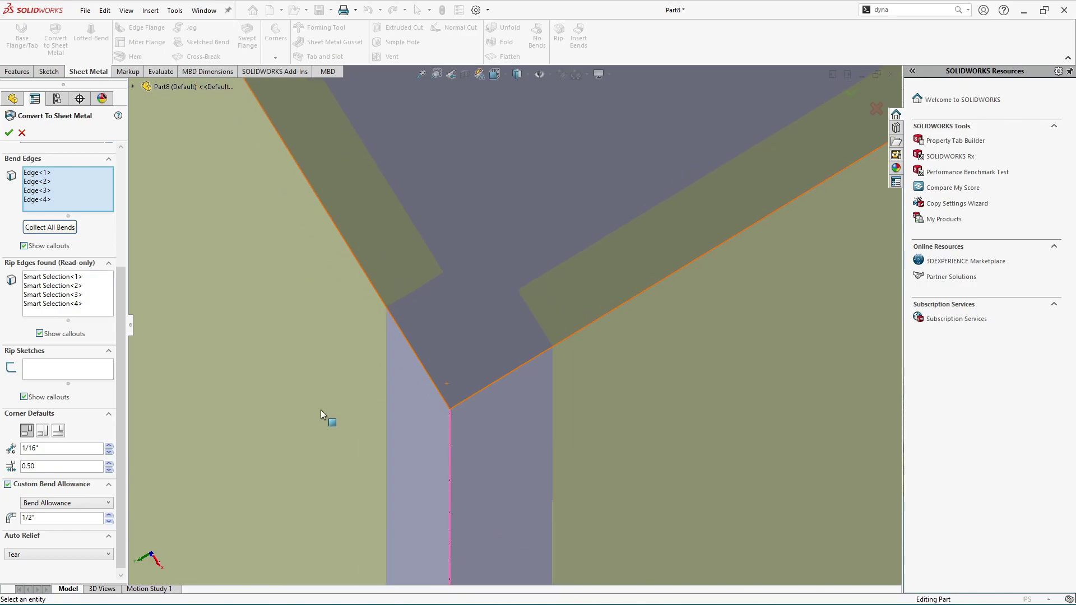
Try widening the default gap for all rips to 7/16 inch and inspect the wall spacing at the upper corner
click(109, 446)
click(109, 446)
click(110, 446)
click(110, 446)
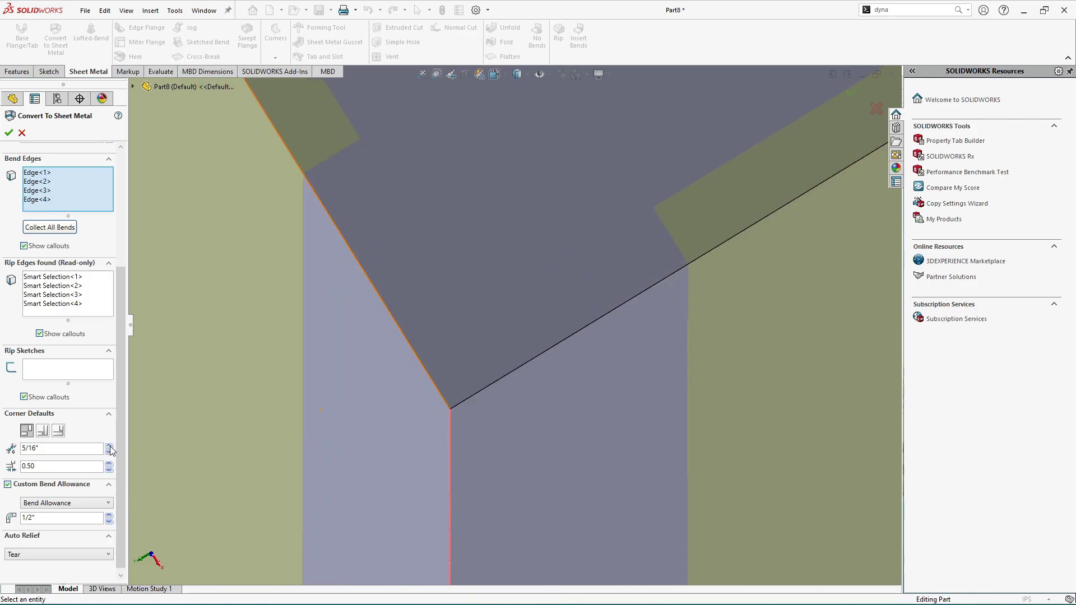
click(109, 446)
click(109, 447)
scroll(567, 295, up, 3)
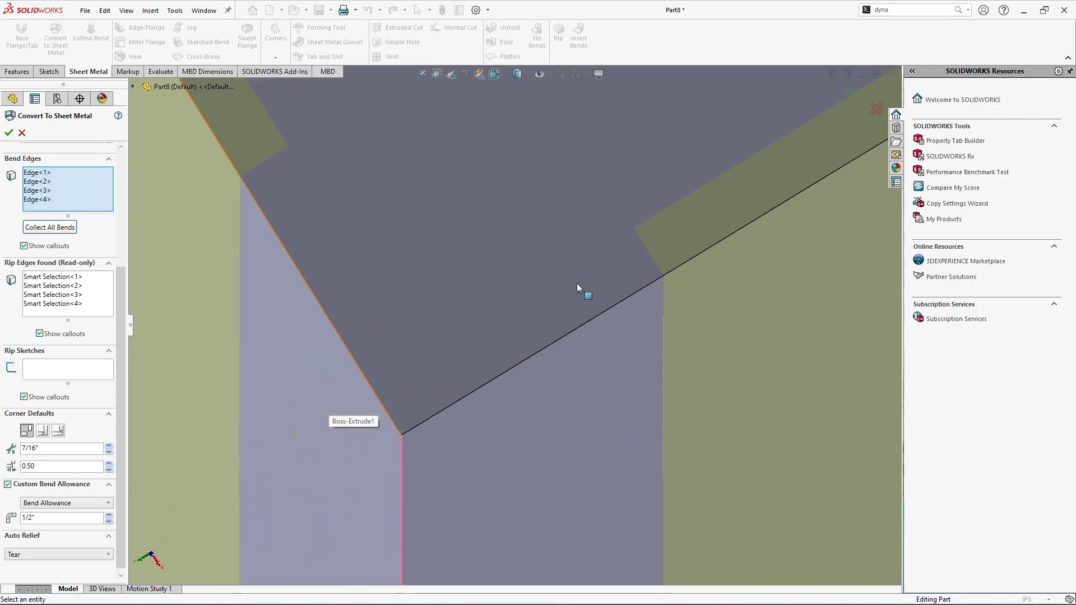
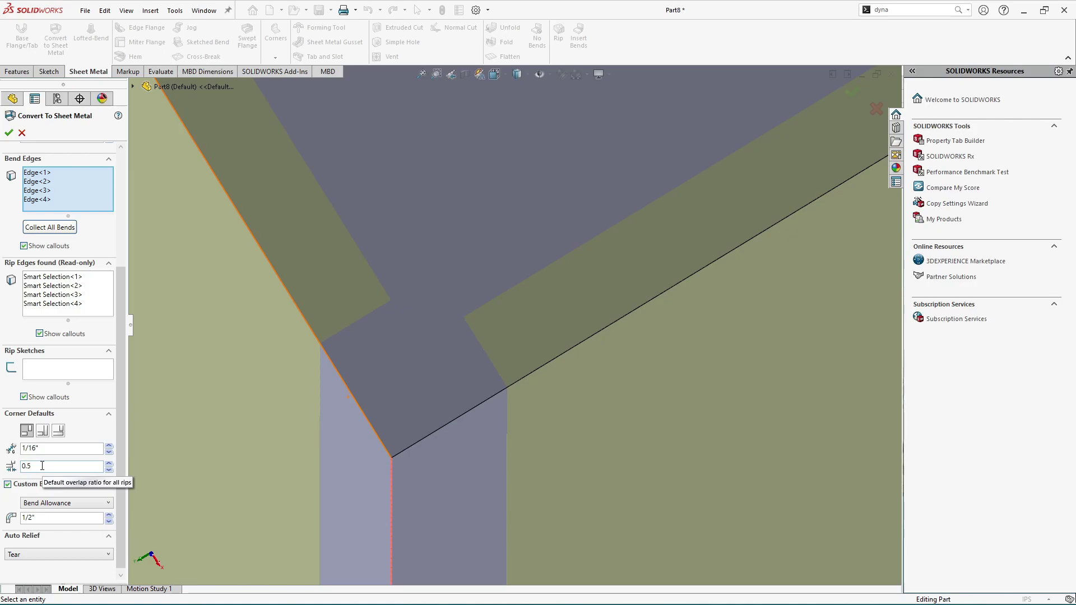
Set the default overlap ratio for all rips to 1, and switch the custom bend allowance off and on again
drag(42, 466, 1, 470)
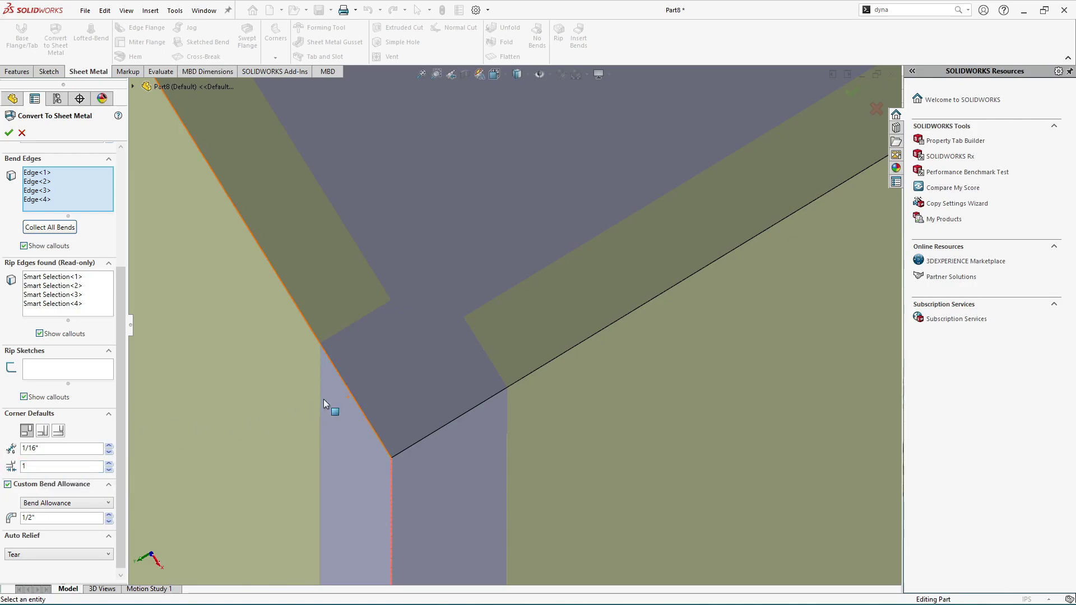
click(8, 485)
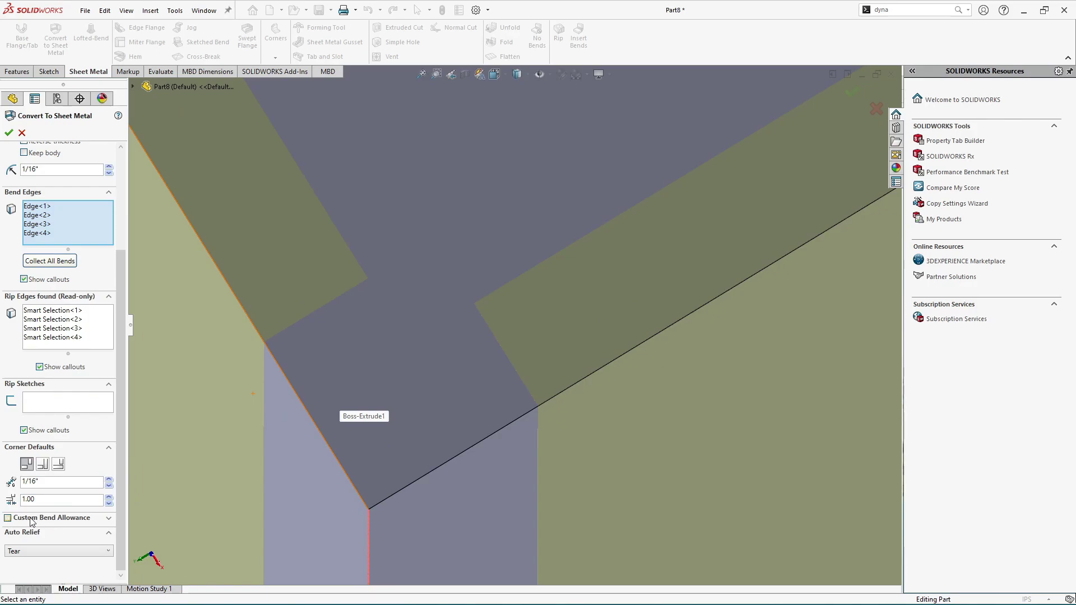
click(57, 519)
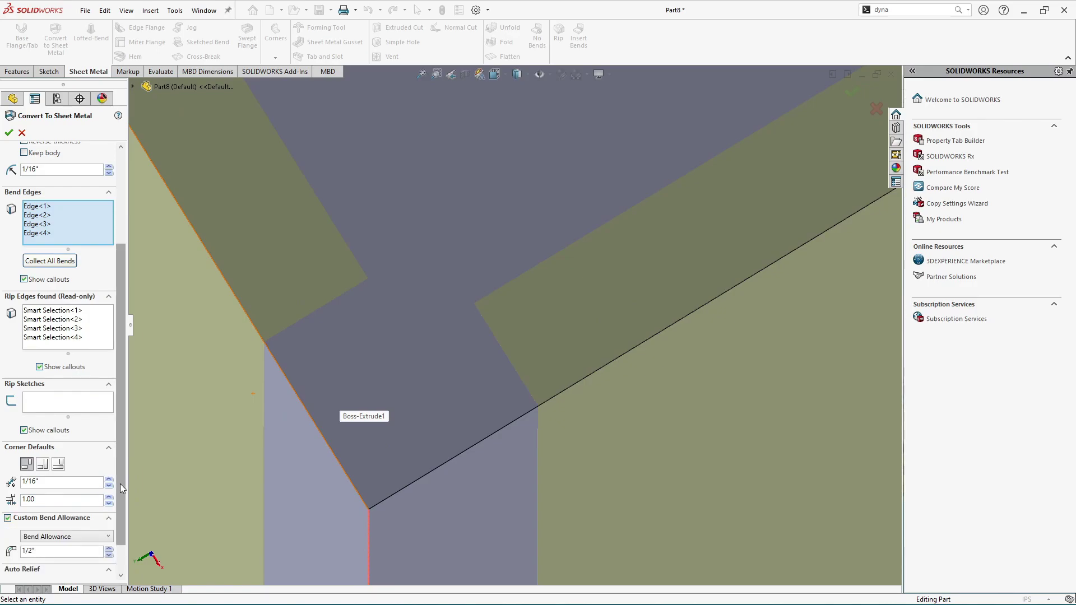
scroll(118, 501, down, 1)
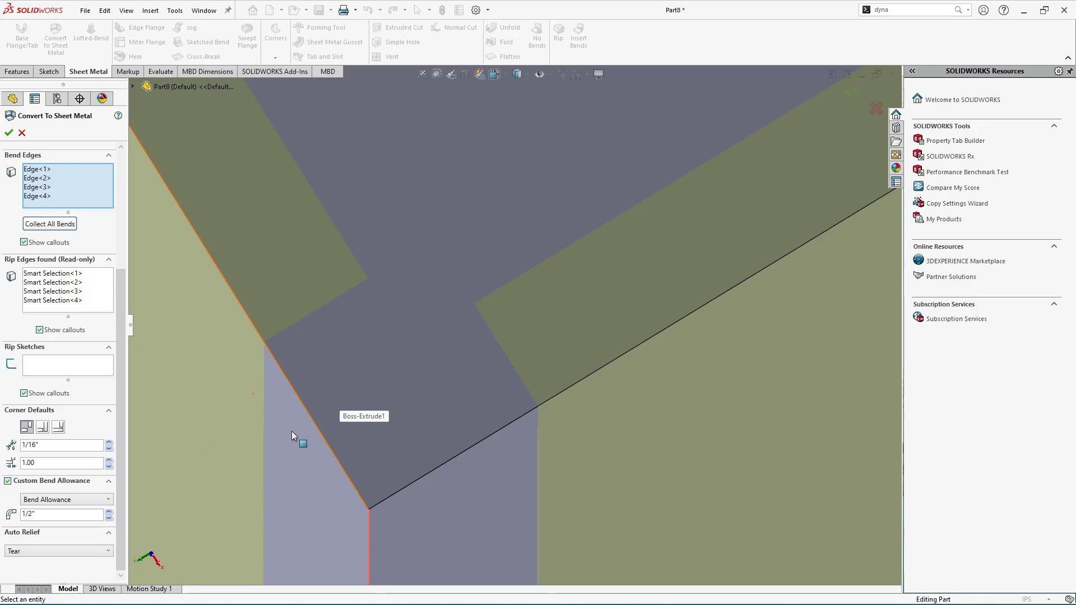
Examine the block's corner where the rip edge meets two bend edges at the fixed face
scroll(291, 431, up, 2)
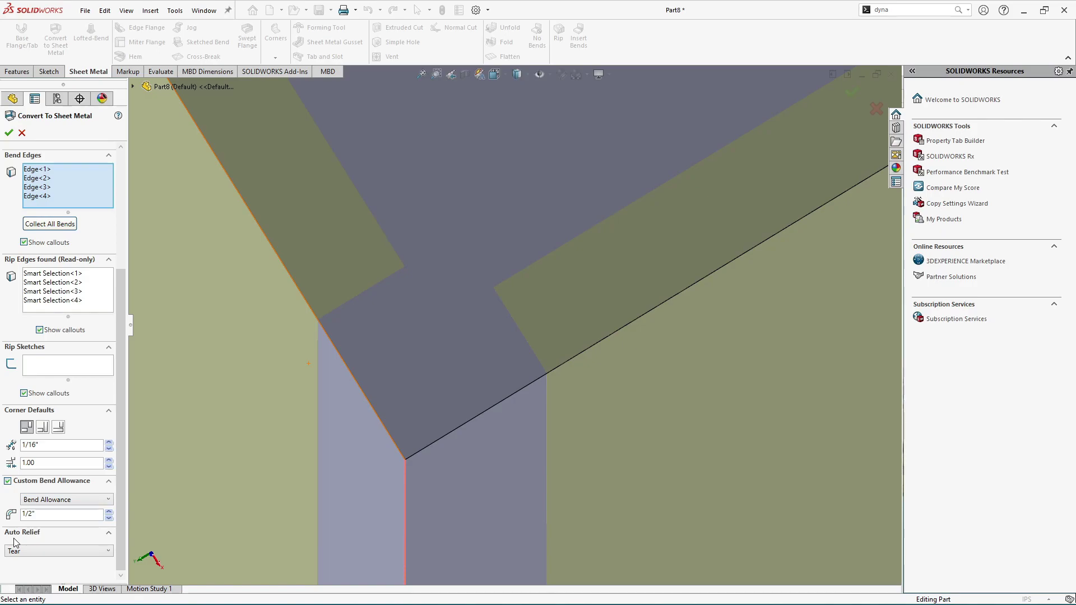
scroll(269, 459, up, 6)
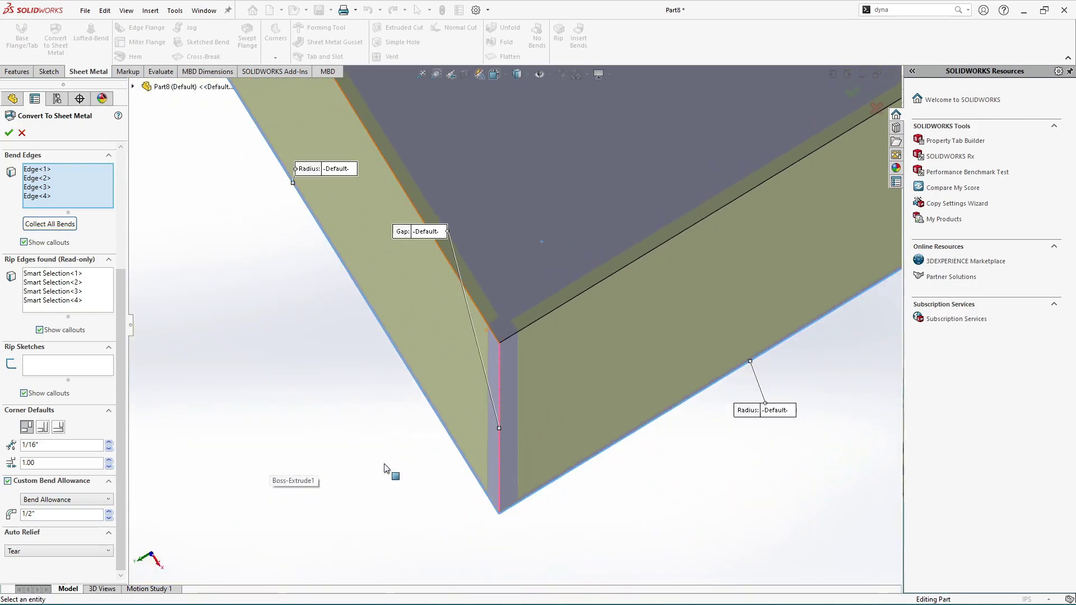
scroll(513, 479, down, 5)
middle_drag(513, 478, 519, 395)
scroll(537, 443, down, 3)
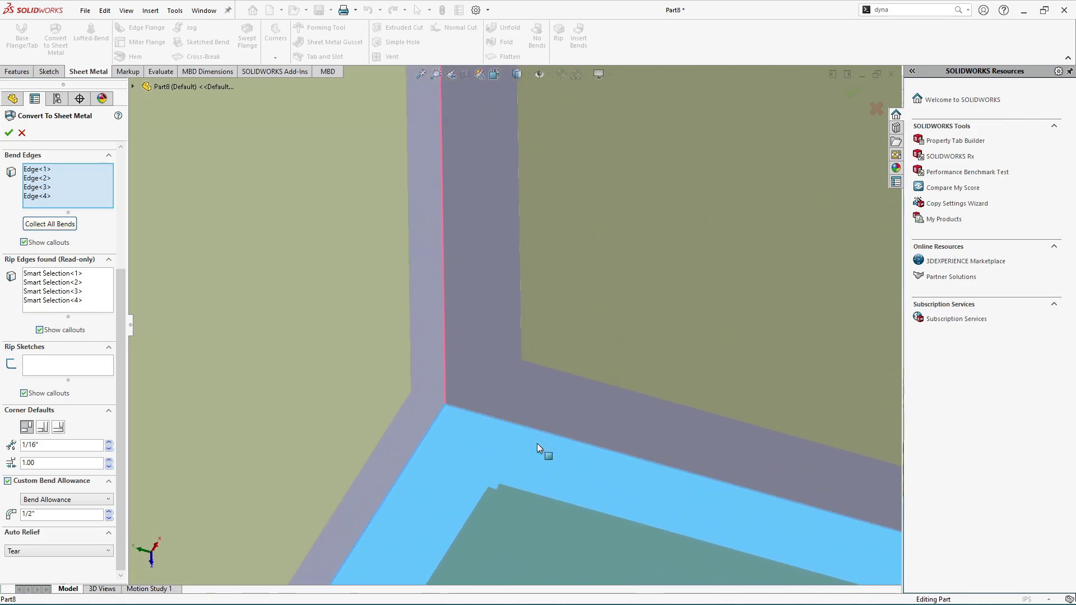
middle_drag(492, 431, 522, 374)
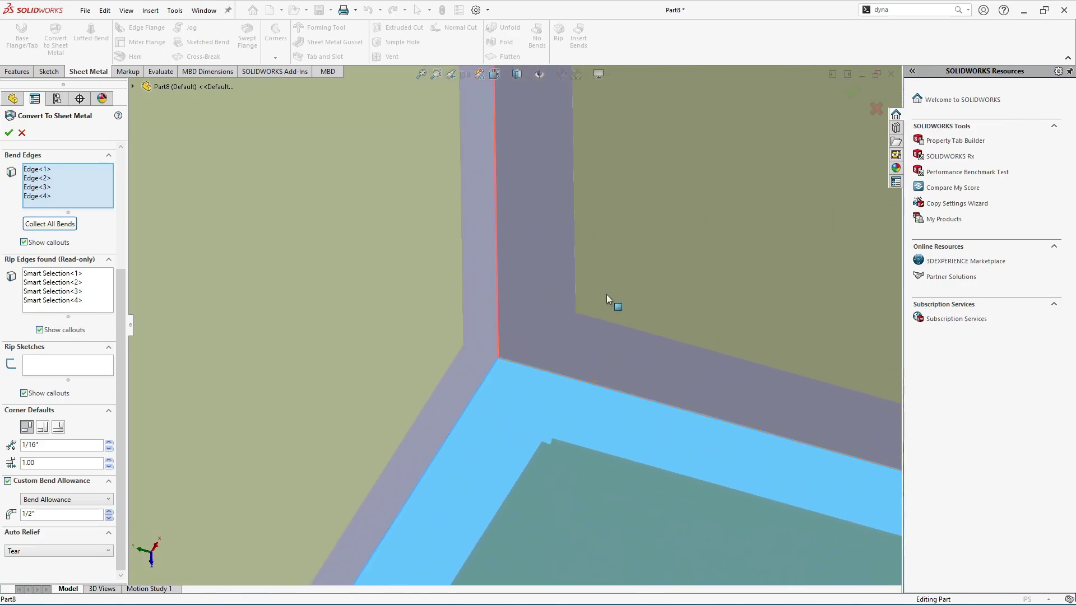
middle_drag(625, 529, 540, 378)
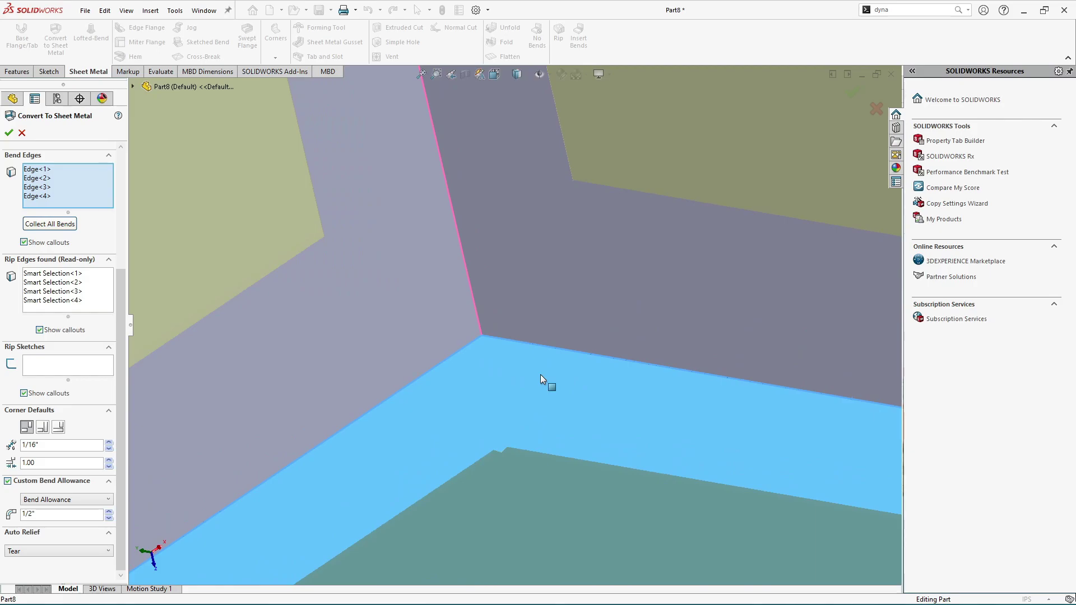
middle_drag(540, 374, 509, 295)
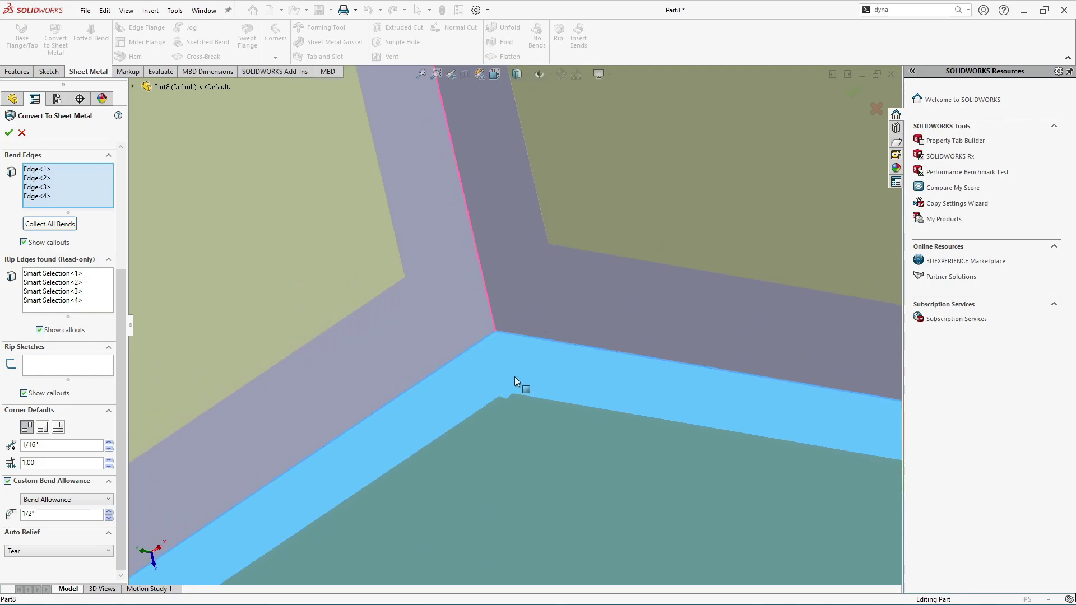
Choose Tear as the auto relief type and complete the conversion of the block to sheet metal
click(93, 553)
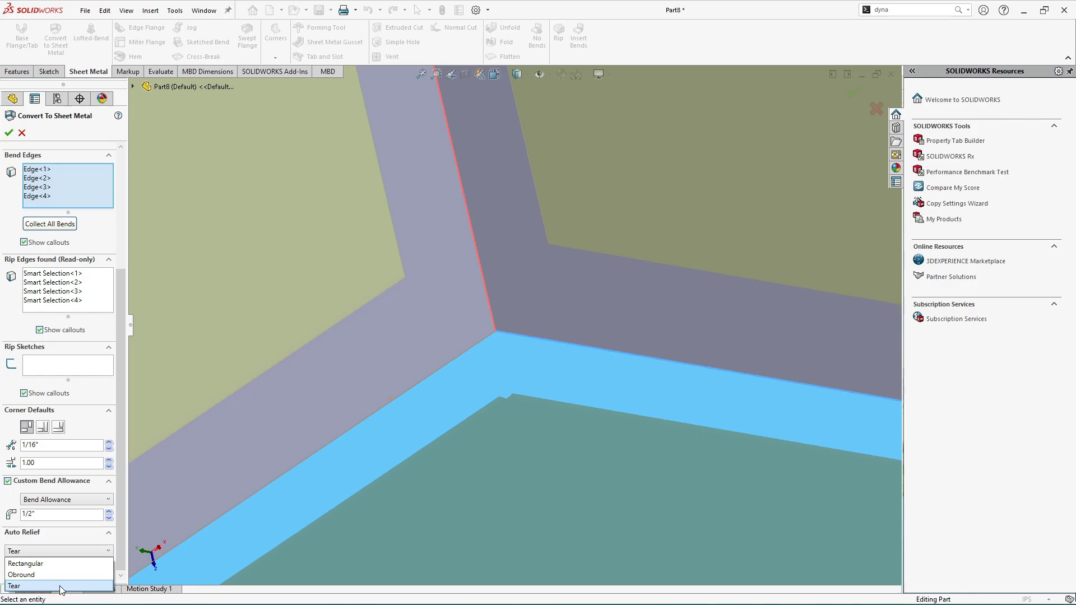
click(59, 588)
drag(123, 473, 128, 377)
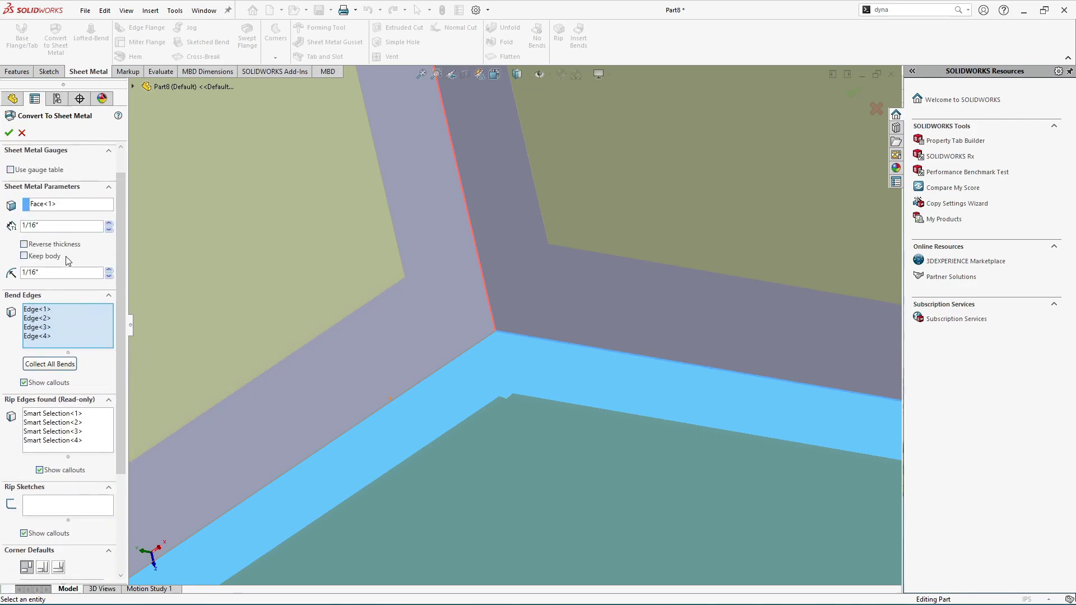
drag(117, 275, 129, 244)
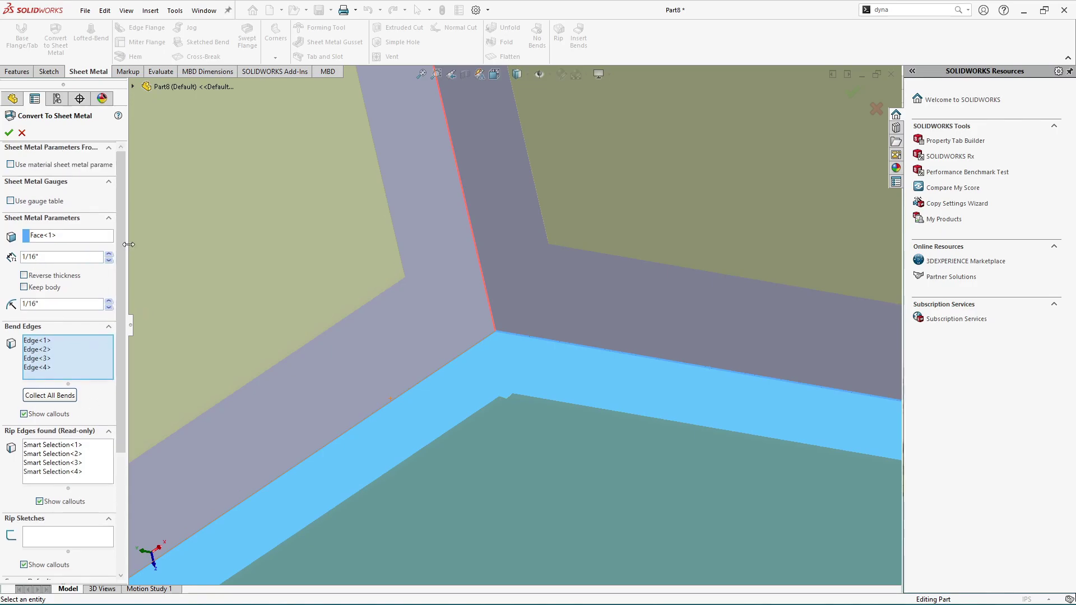
scroll(268, 327, up, 5)
middle_drag(268, 327, 448, 387)
scroll(509, 221, down, 5)
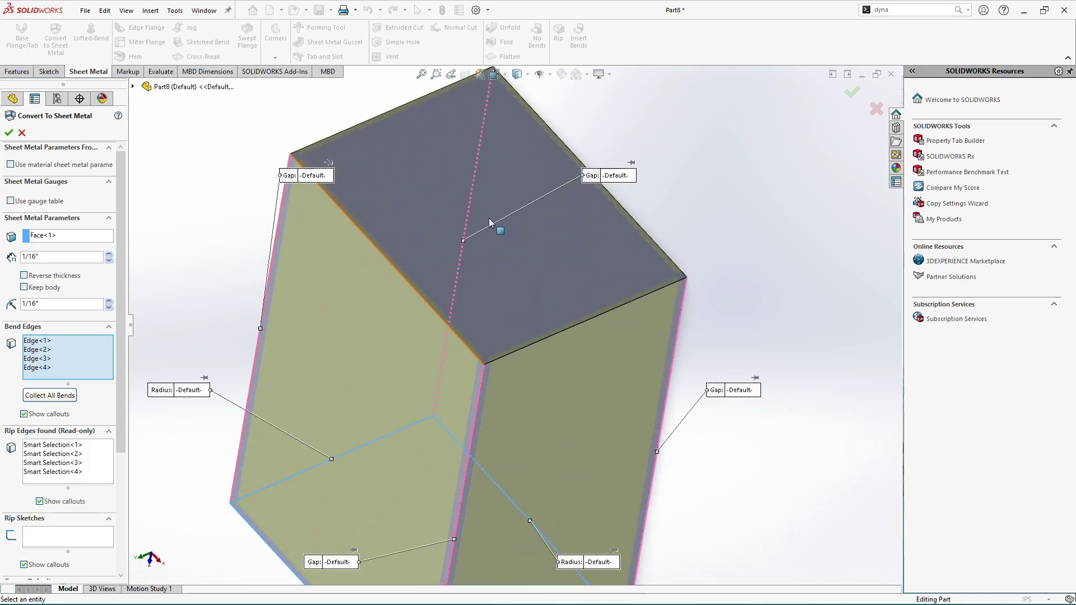
click(8, 134)
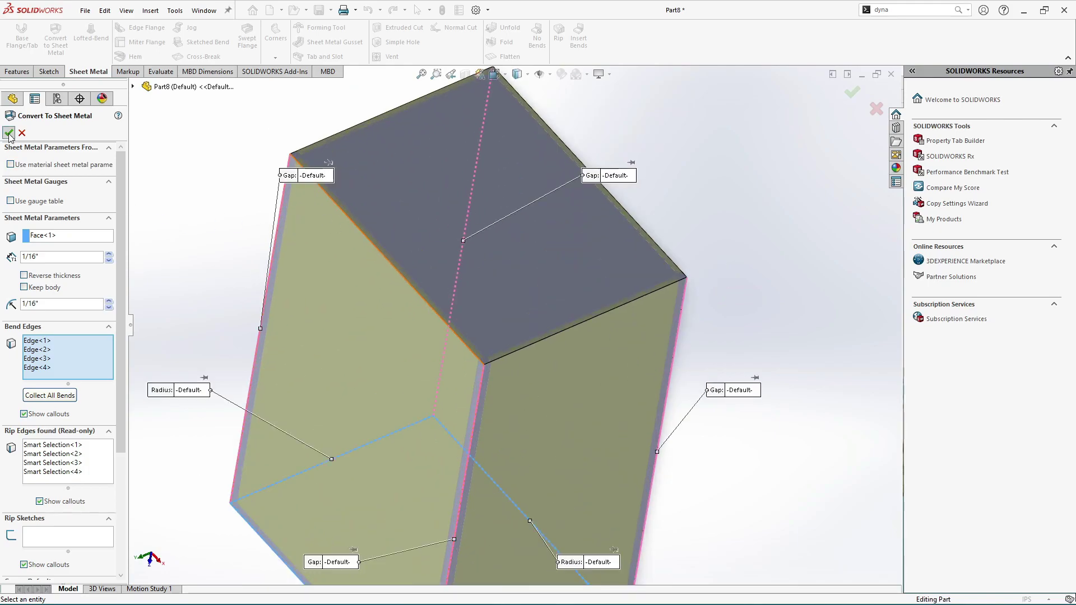
Examine the converted part's corner relief where the bends meet and the rip gaps at its open end
scroll(454, 185, up, 3)
middle_drag(463, 210, 513, 332)
scroll(504, 387, up, 3)
scroll(493, 437, down, 3)
middle_drag(494, 437, 482, 403)
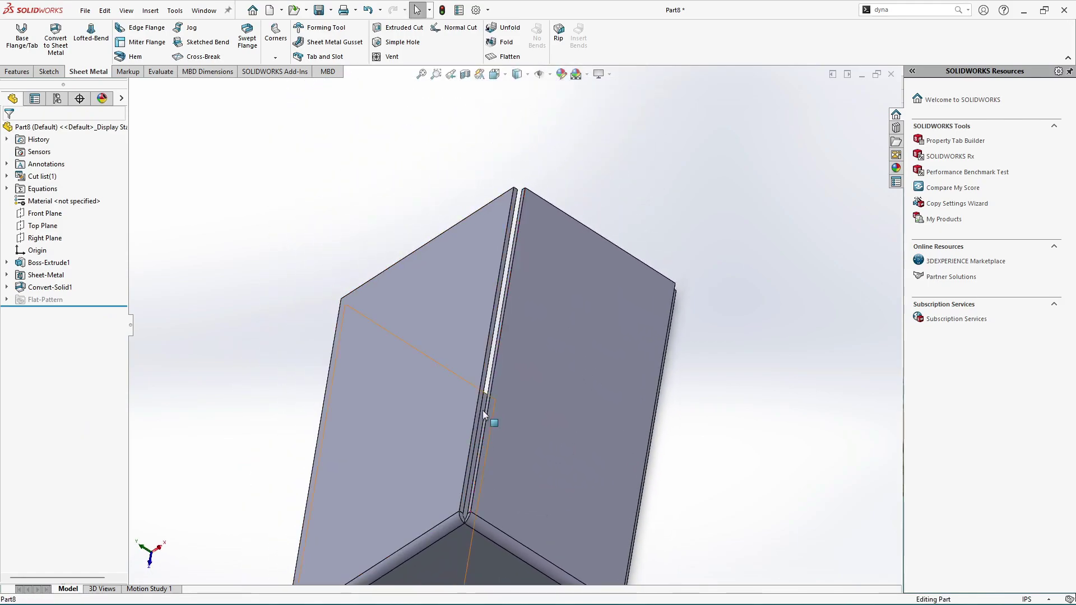
scroll(476, 504, down, 5)
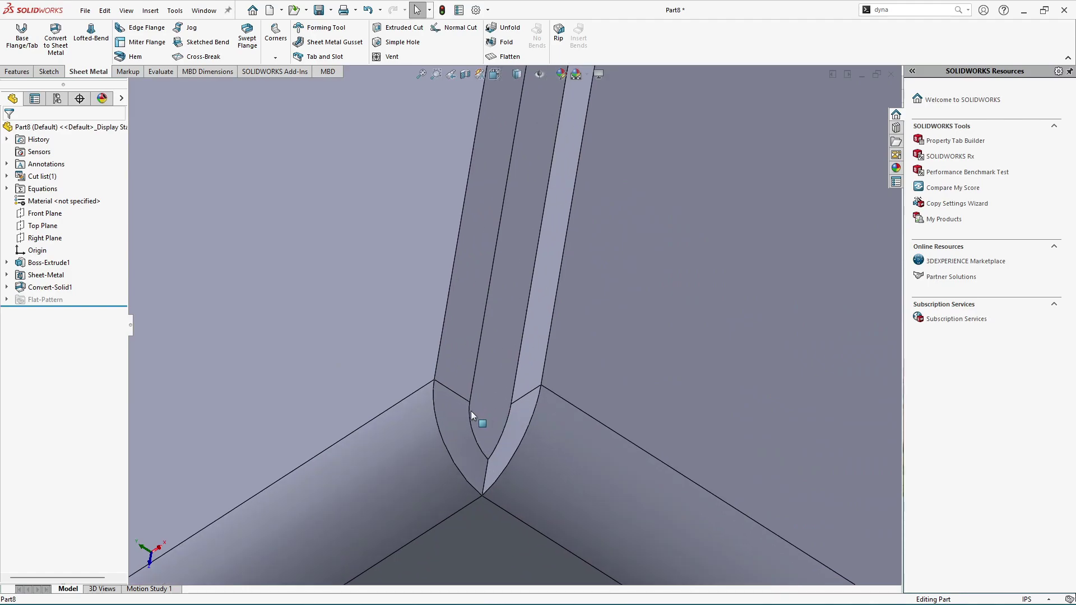
middle_drag(474, 414, 487, 447)
scroll(644, 422, down, 5)
middle_drag(626, 387, 608, 429)
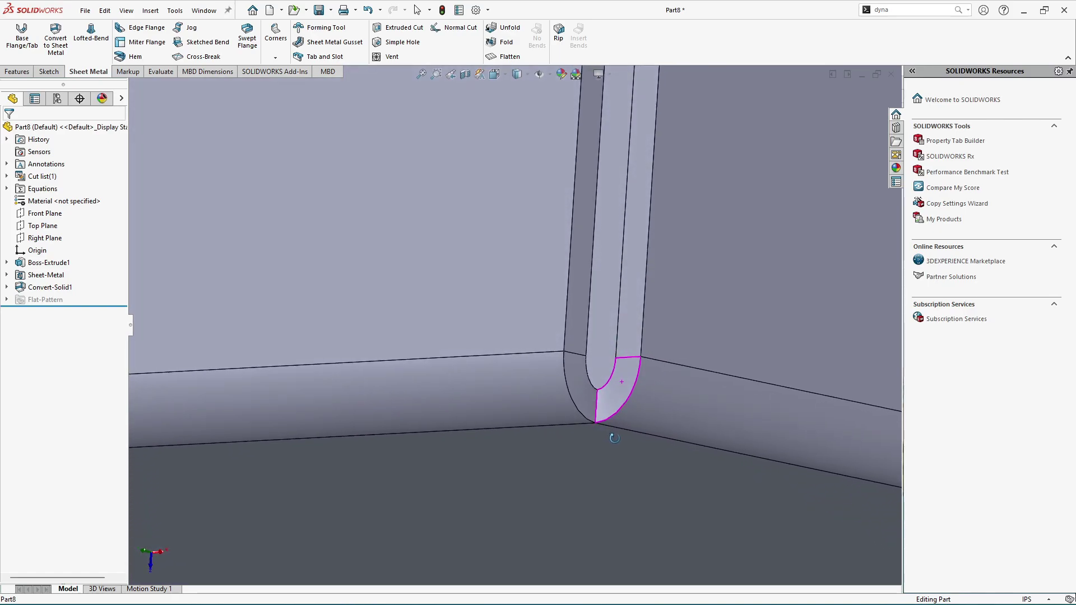
scroll(600, 454, up, 10)
scroll(553, 163, down, 5)
middle_drag(553, 163, 402, 292)
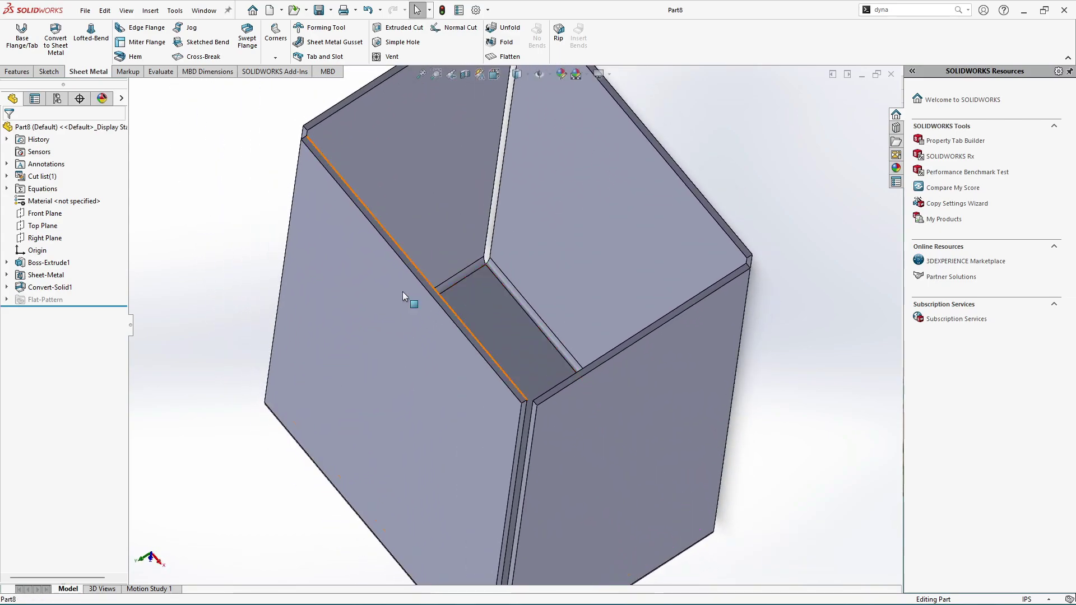
Review the bend radius, thickness, bend allowance and auto relief settings of the Sheet-Metal feature, and close its definition
right_click(38, 277)
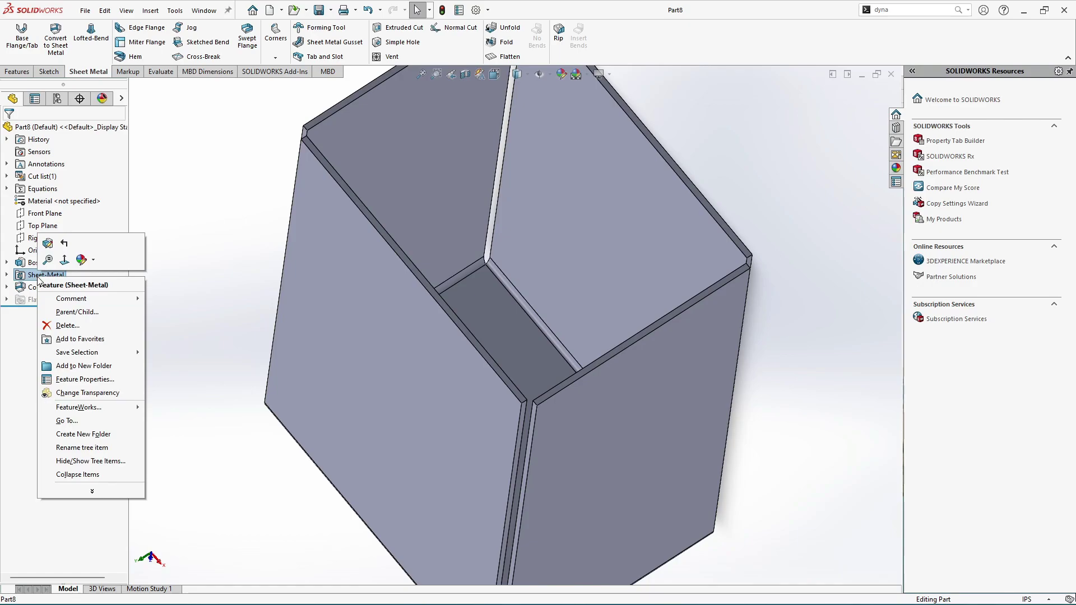
click(47, 245)
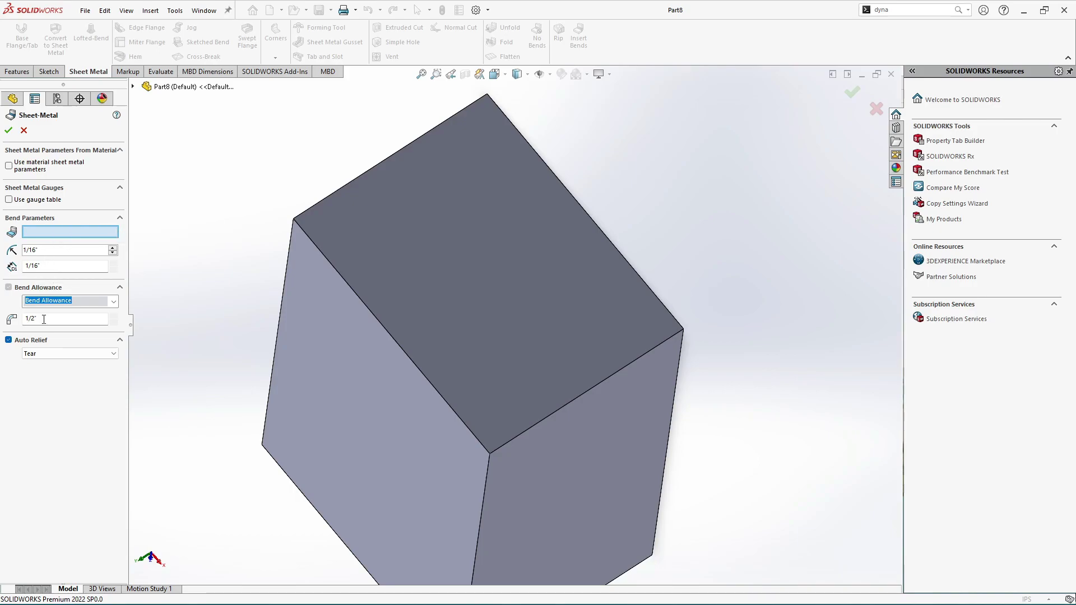
click(9, 130)
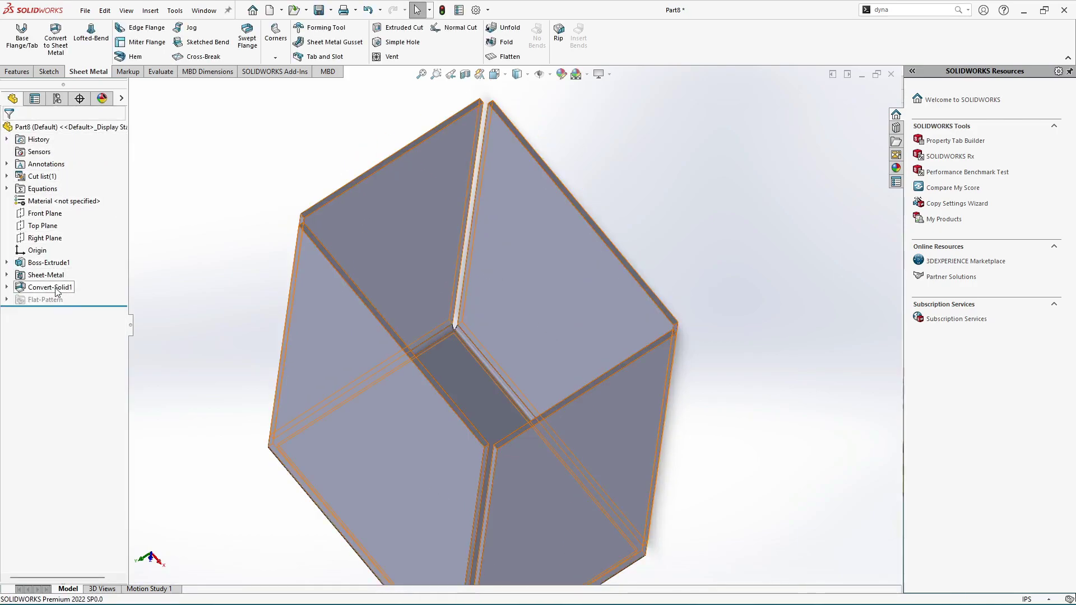
Edit the Convert-Solid1 feature to override the default auto relief with the Rectangular type and examine the relief at the corner
right_click(56, 290)
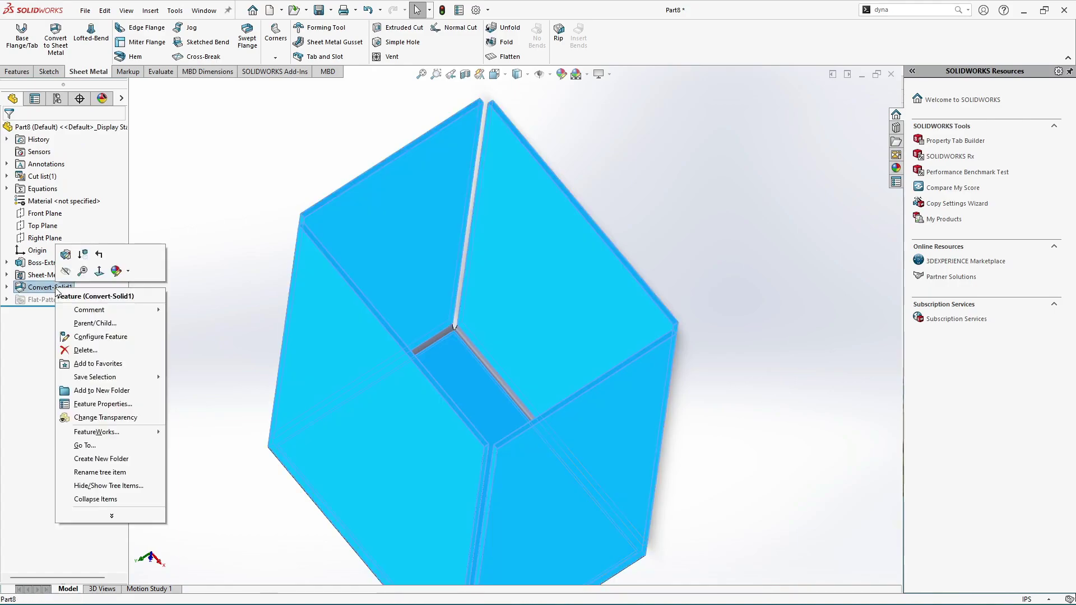
click(65, 256)
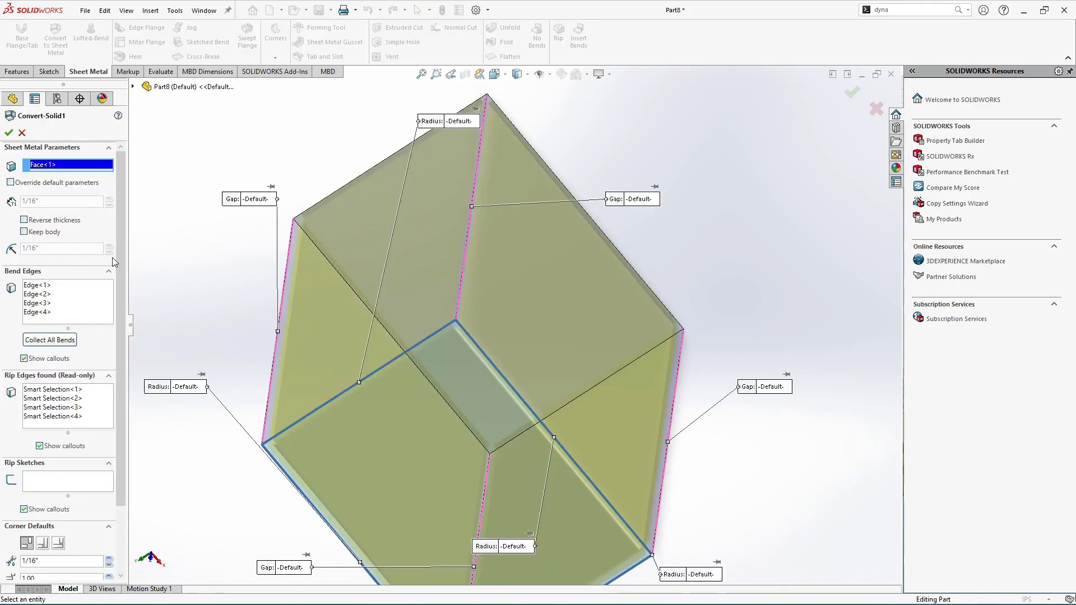
drag(120, 251, 122, 299)
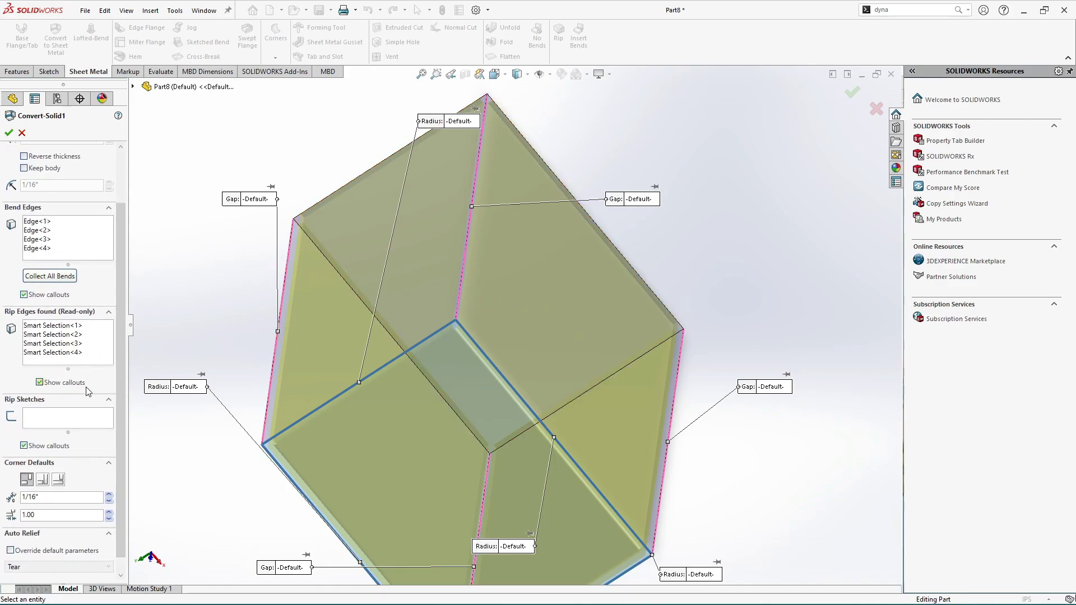
scroll(88, 450, down, 1)
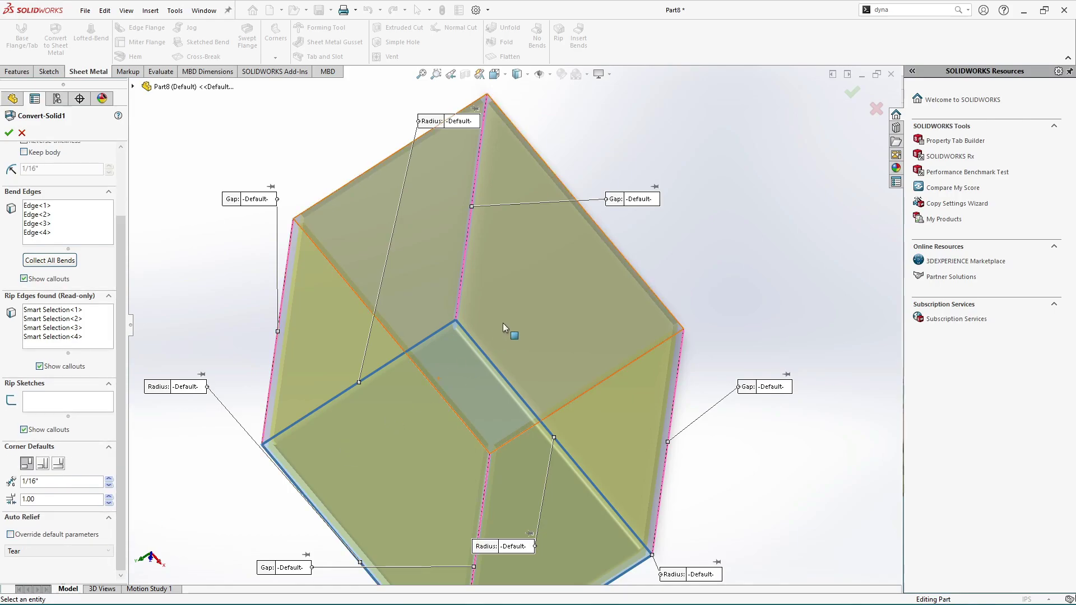
scroll(493, 273, down, 5)
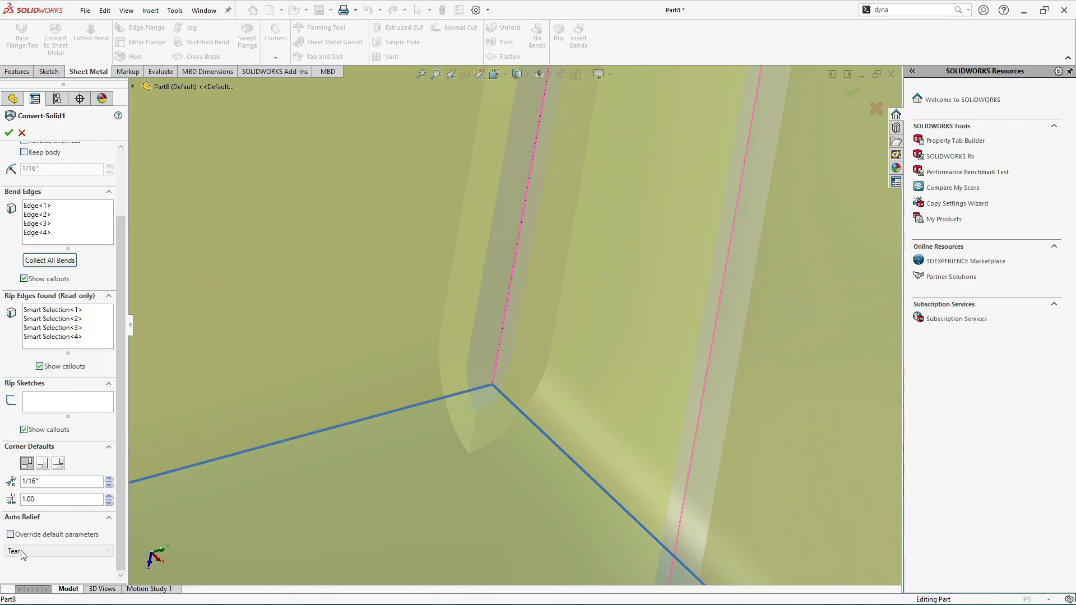
click(10, 534)
click(108, 551)
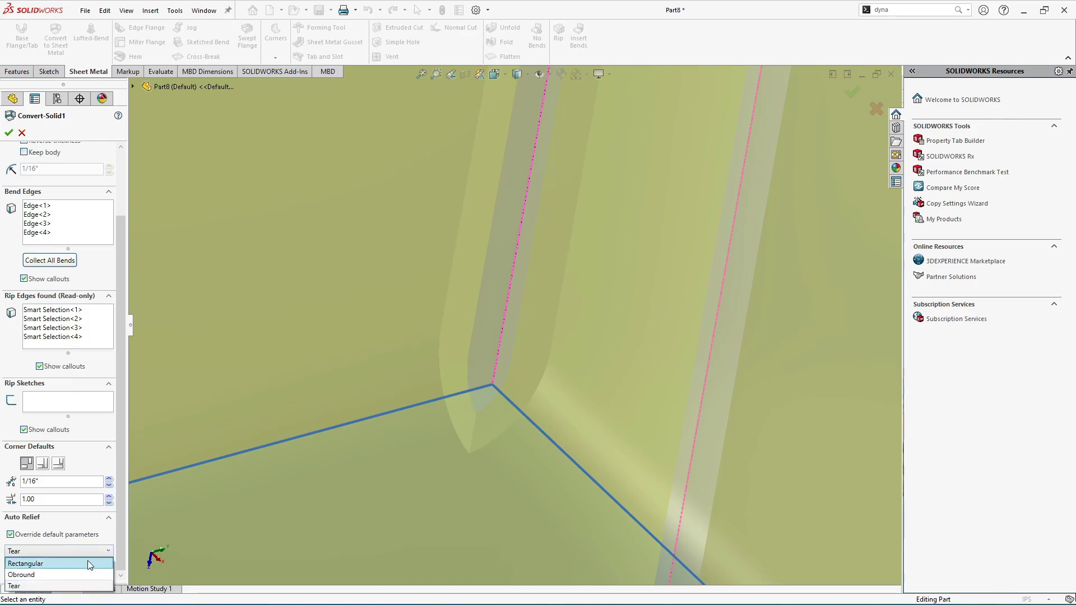
click(89, 564)
scroll(431, 375, down, 2)
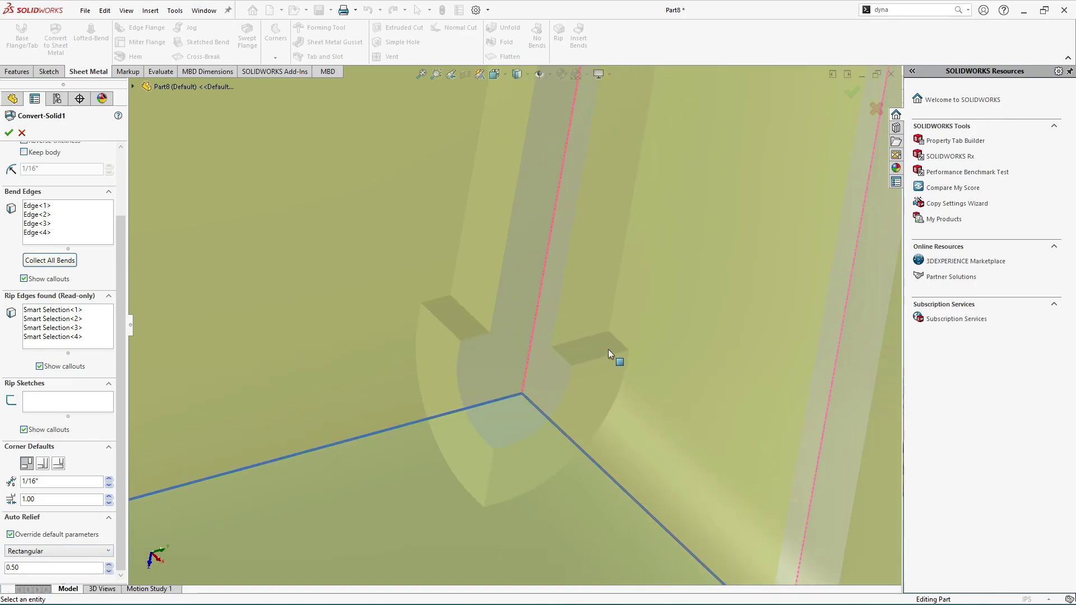
scroll(608, 349, down, 2)
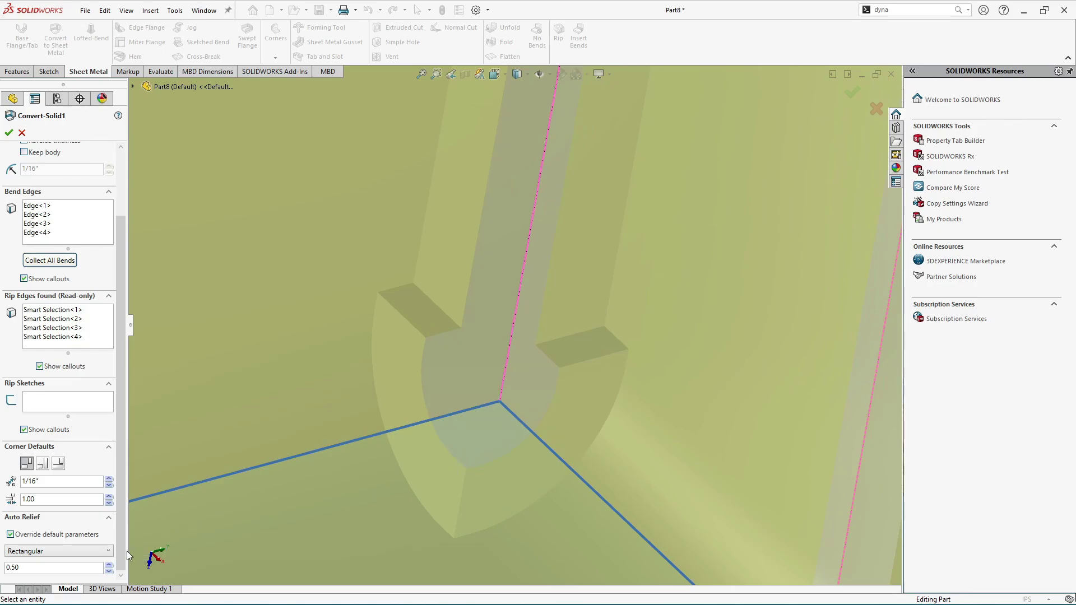
Switch the auto relief to Obround, examine its rounded shape at the corner, and set the type back to Tear
click(108, 551)
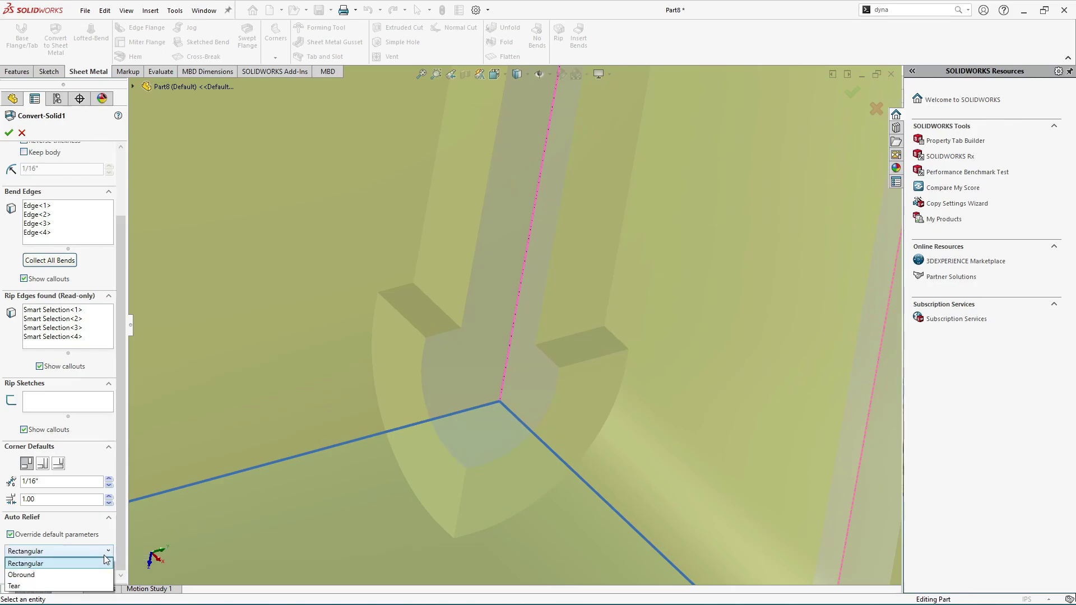
click(83, 575)
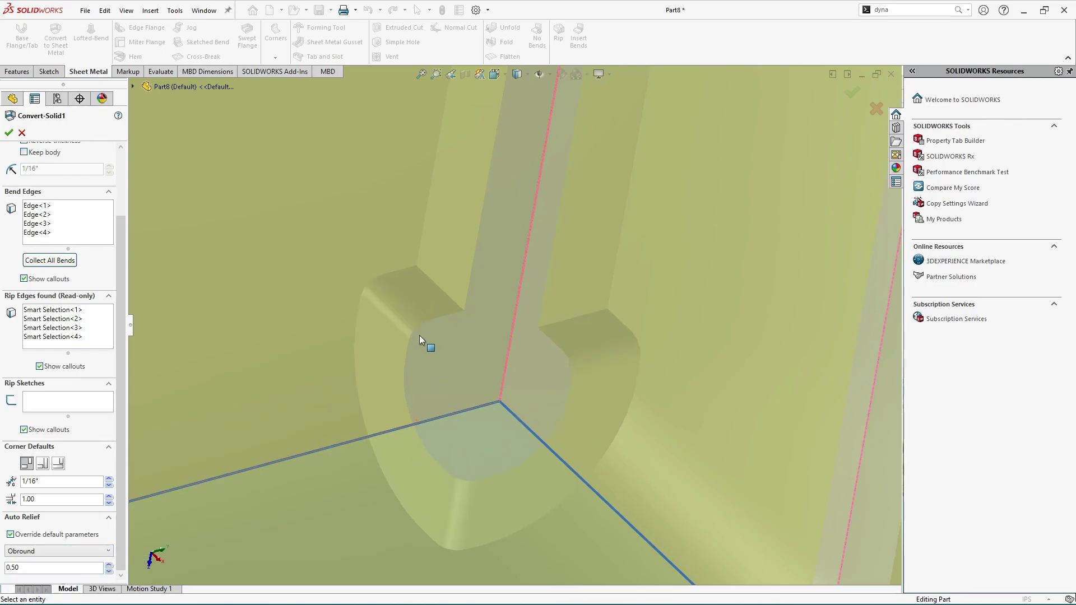
middle_drag(378, 379, 427, 284)
scroll(397, 310, down, 4)
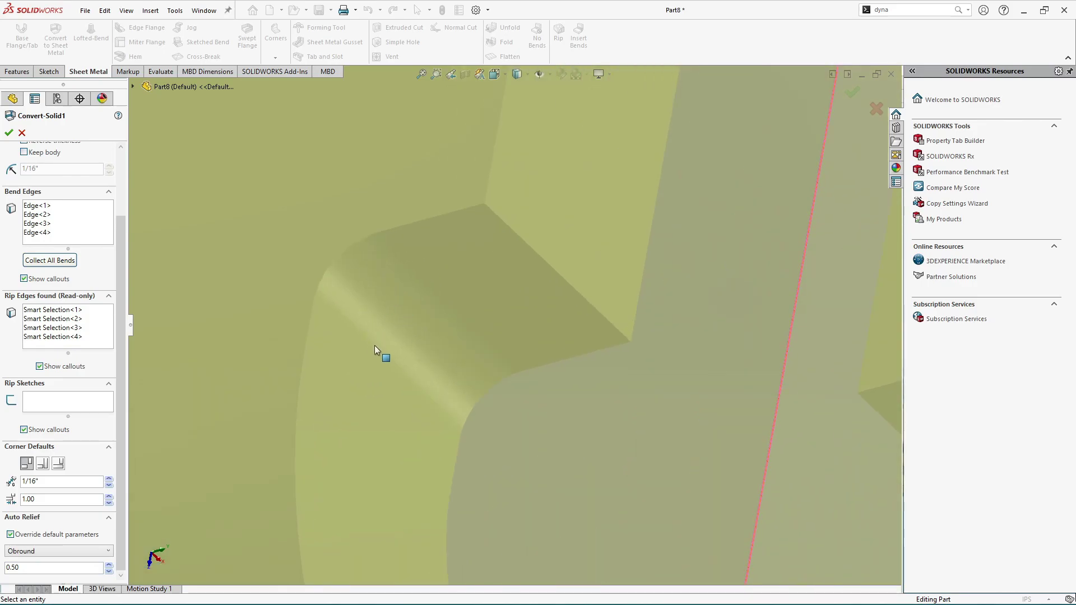
scroll(403, 352, up, 3)
middle_drag(403, 352, 472, 334)
scroll(56, 552, down, 1)
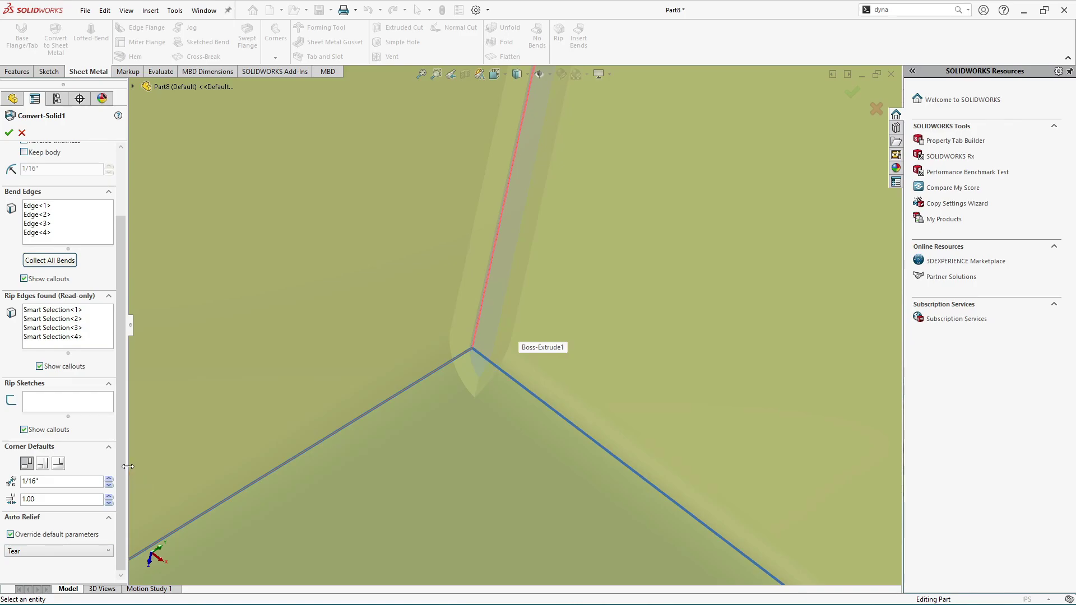
Enable keeping the original solid body in the conversion and accept the feature edit
scroll(115, 295, up, 3)
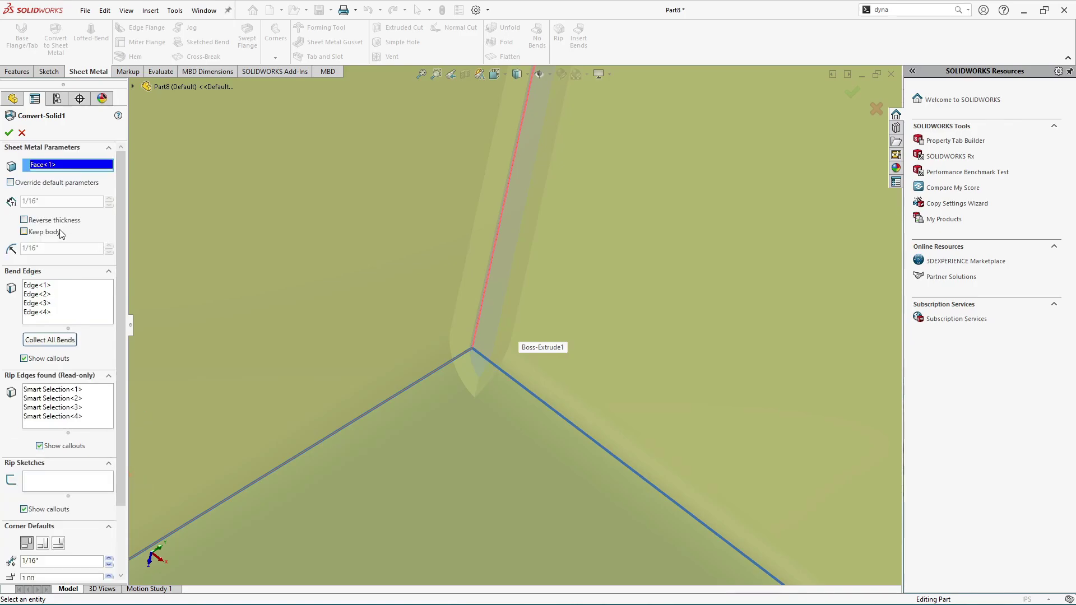
click(24, 232)
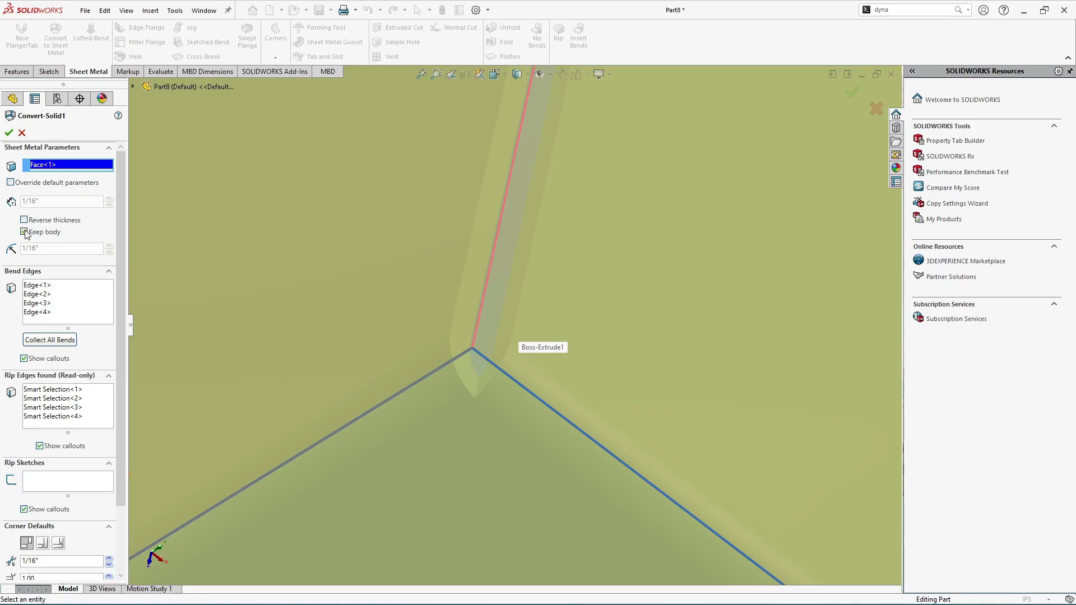
click(8, 135)
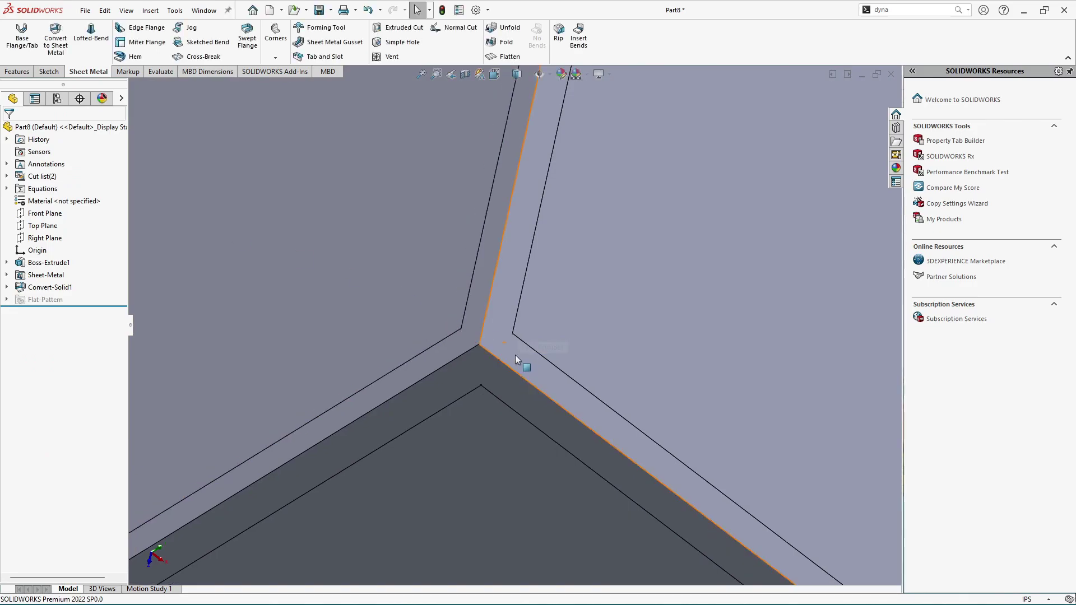
Examine how the kept solid block sits inside the sheet metal walls, picking the block's end face and a wall face
scroll(516, 355, up, 5)
middle_drag(516, 355, 547, 349)
scroll(627, 123, down, 5)
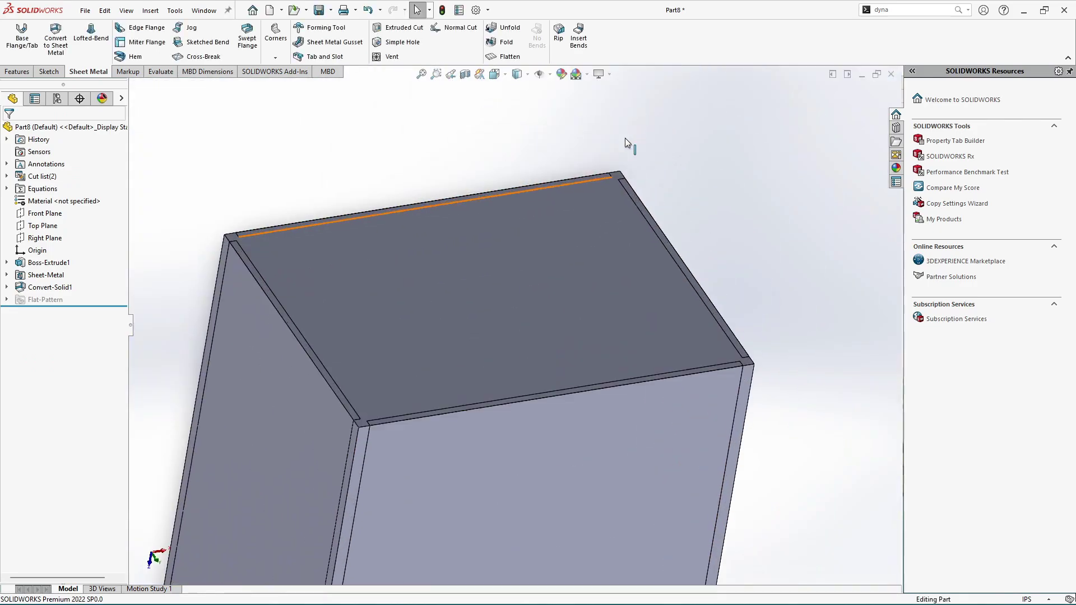
click(533, 299)
scroll(532, 299, up, 5)
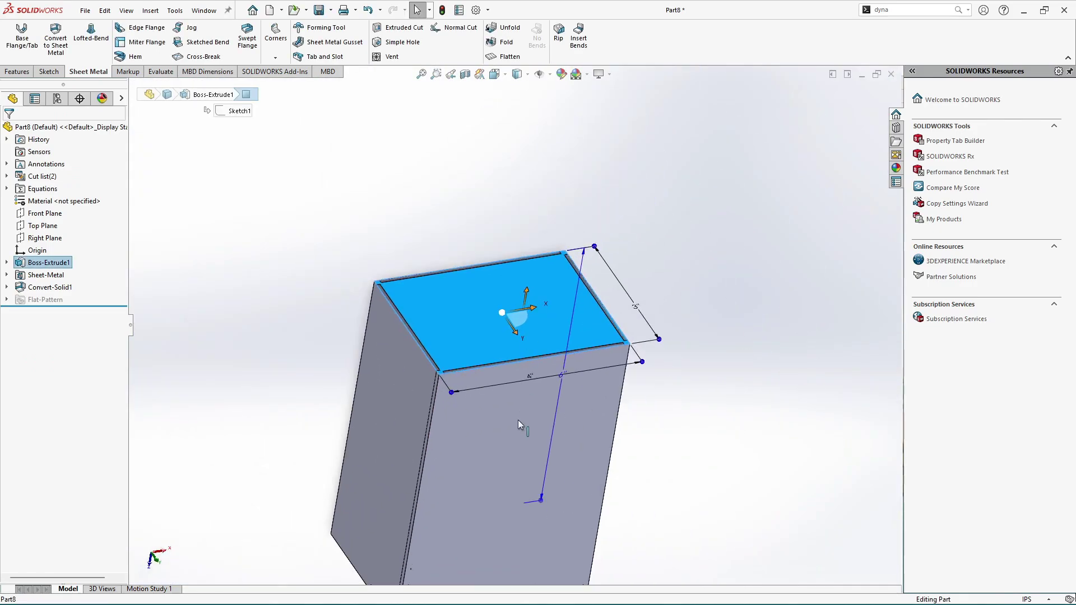
click(518, 421)
scroll(518, 424, down, 3)
scroll(376, 242, down, 3)
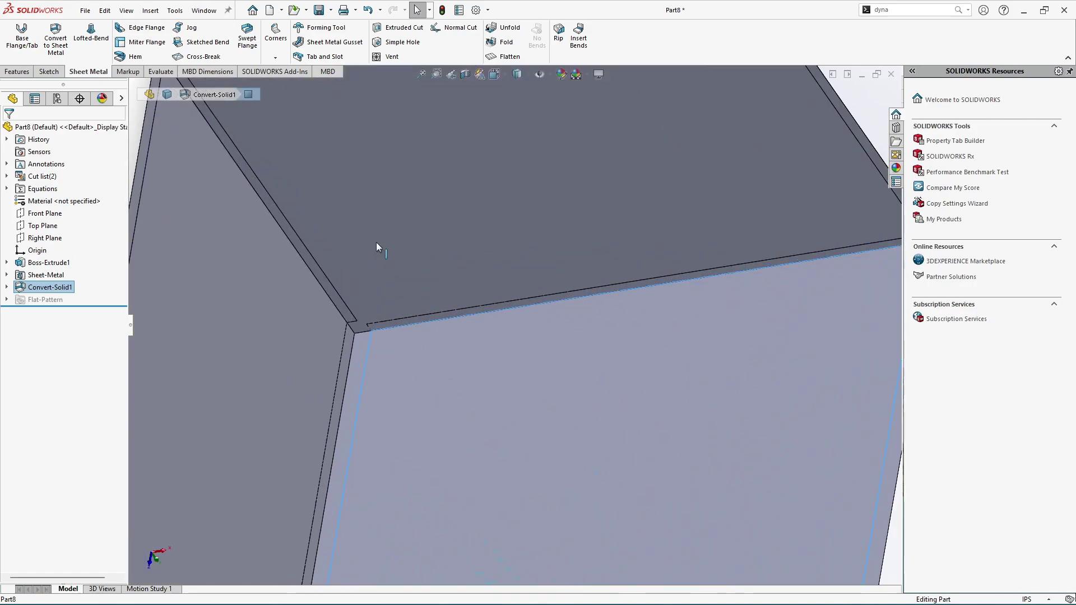
scroll(376, 242, up, 4)
scroll(520, 434, down, 3)
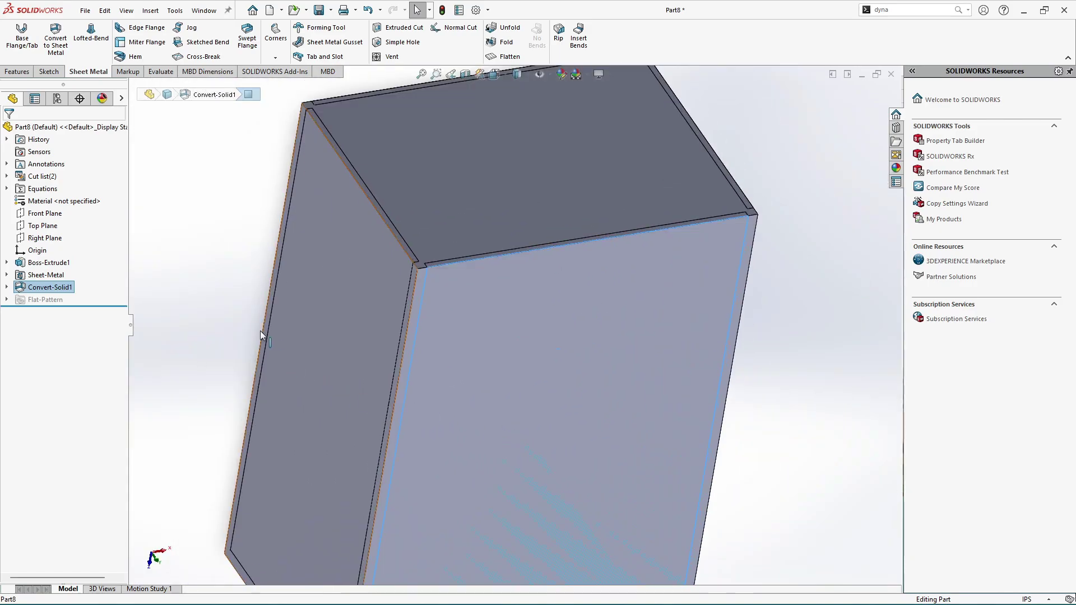
Edit the Convert-Solid1 feature to turn off keeping the solid body and accept the change
right_click(58, 287)
click(71, 255)
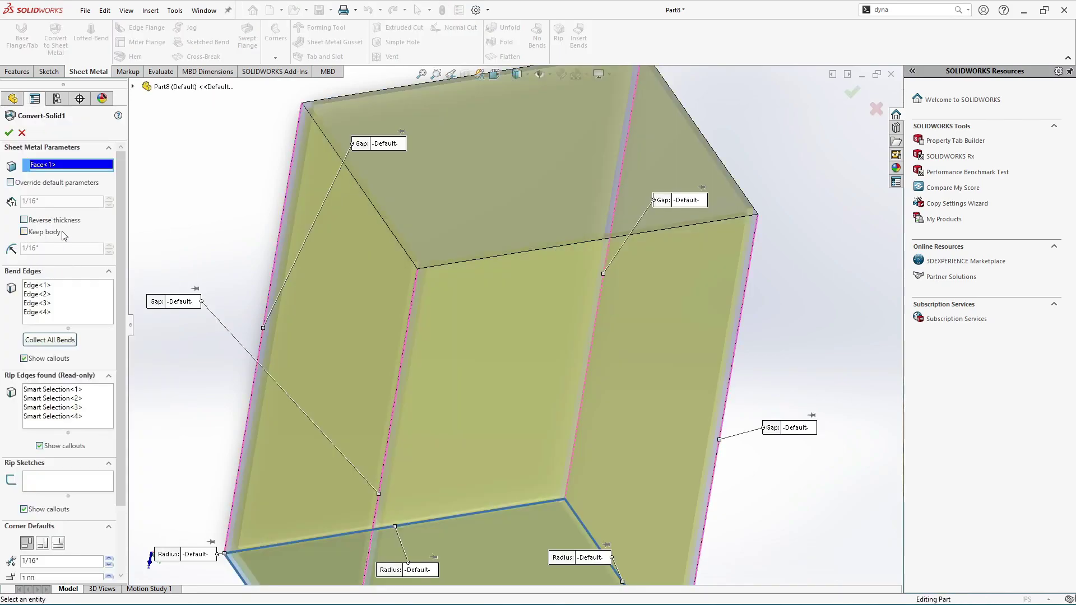
click(8, 134)
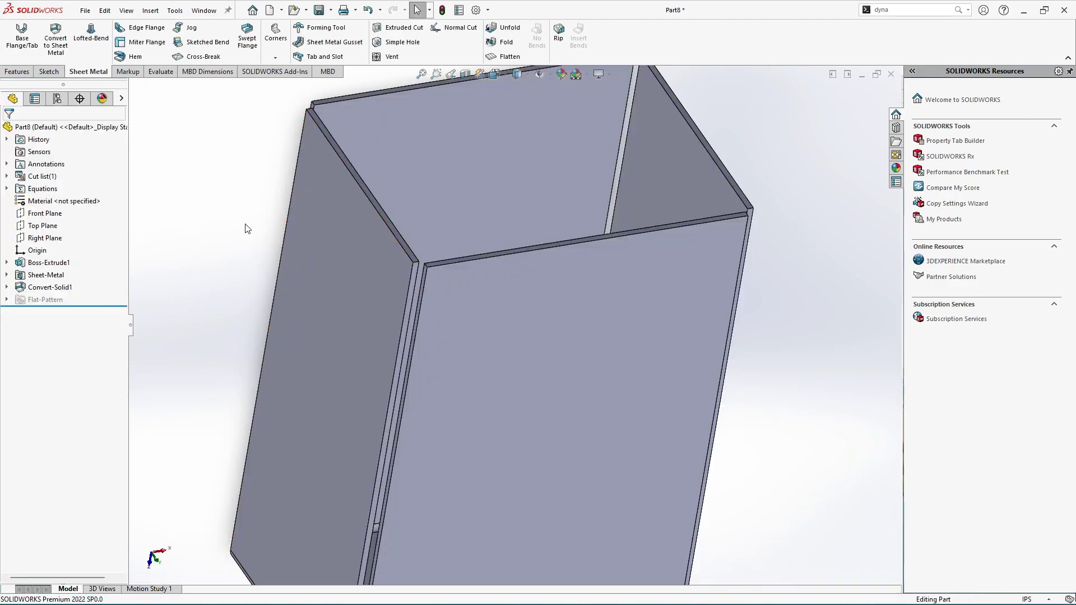
Examine the open box's rip gaps, and flatten the part to inspect its flat pattern
key(f)
middle_drag(296, 259, 560, 431)
scroll(525, 341, down, 3)
scroll(526, 337, up, 3)
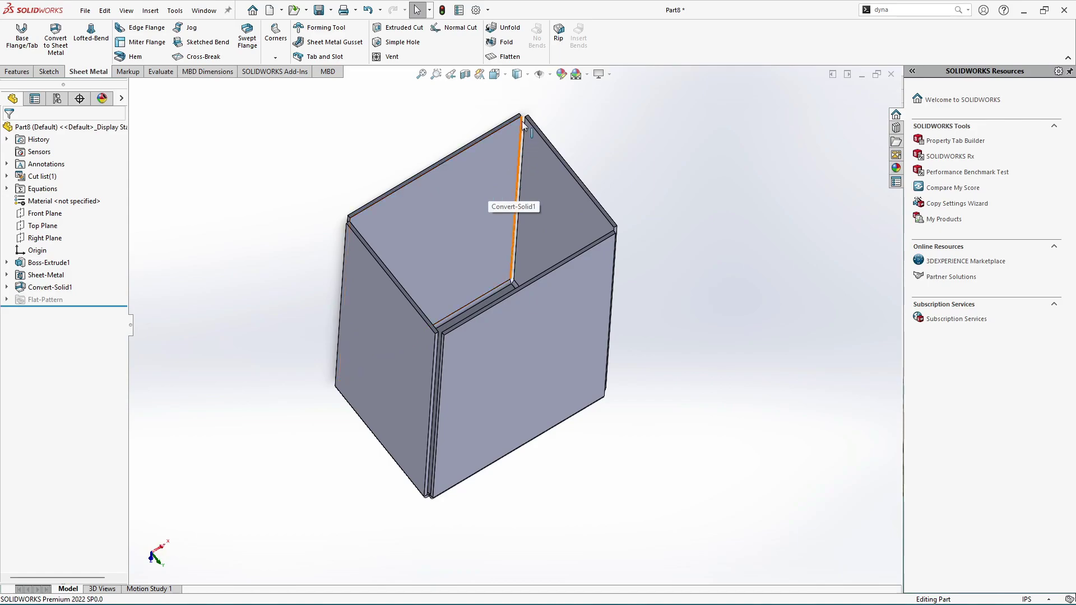
click(511, 56)
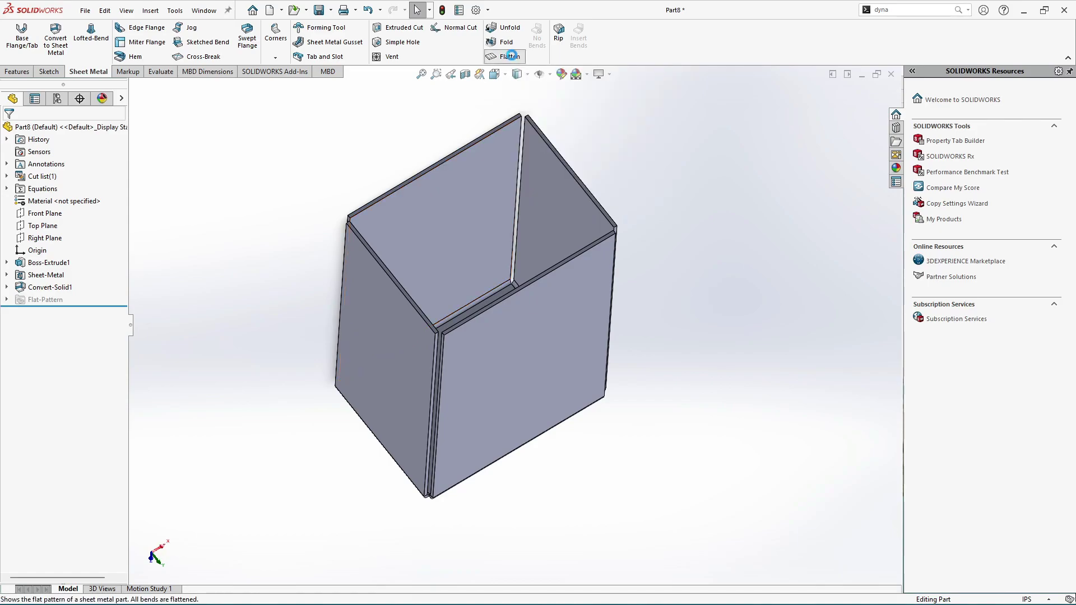
middle_drag(490, 295, 460, 374)
middle_drag(495, 305, 448, 328)
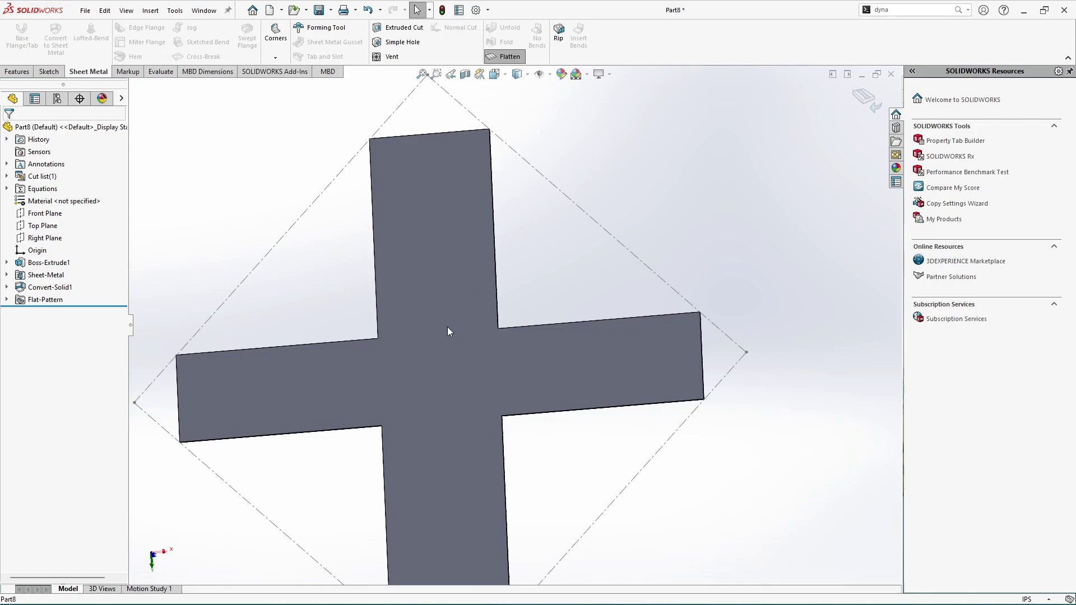
middle_drag(447, 327, 488, 180)
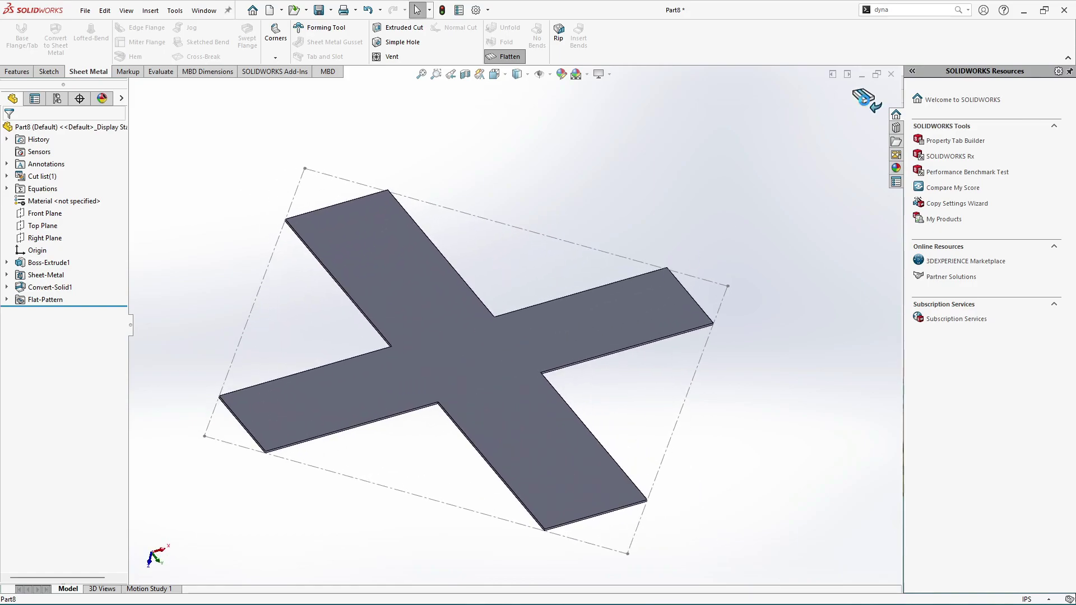
Fold the part, flatten it again to compare both states, and return it to the folded state
click(505, 56)
scroll(511, 233, down, 3)
mouse_move(512, 233)
middle_down()
mouse_move(495, 228)
mouse_move(510, 231)
middle_up()
click(504, 56)
mouse_move(571, 210)
middle_down()
mouse_move(567, 180)
mouse_move(588, 194)
mouse_move(580, 199)
middle_up()
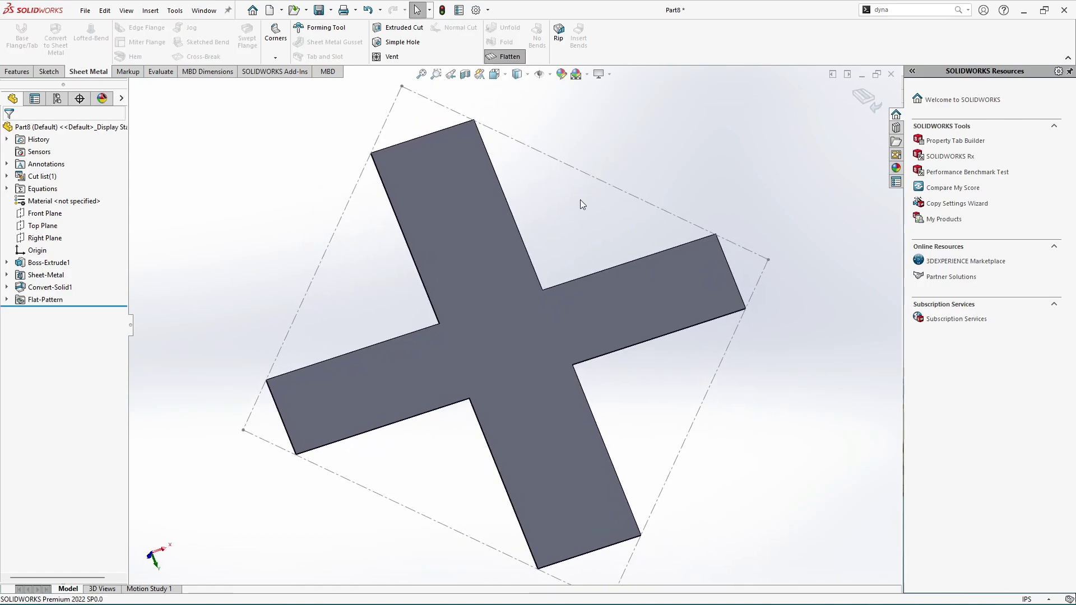
scroll(580, 200, down, 2)
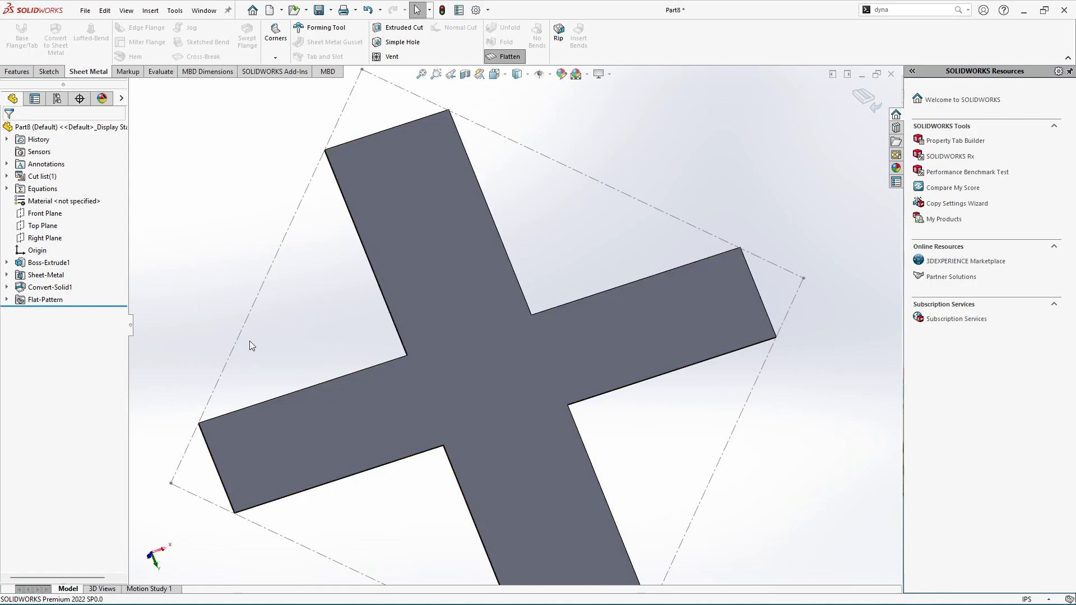
scroll(305, 301, up, 2)
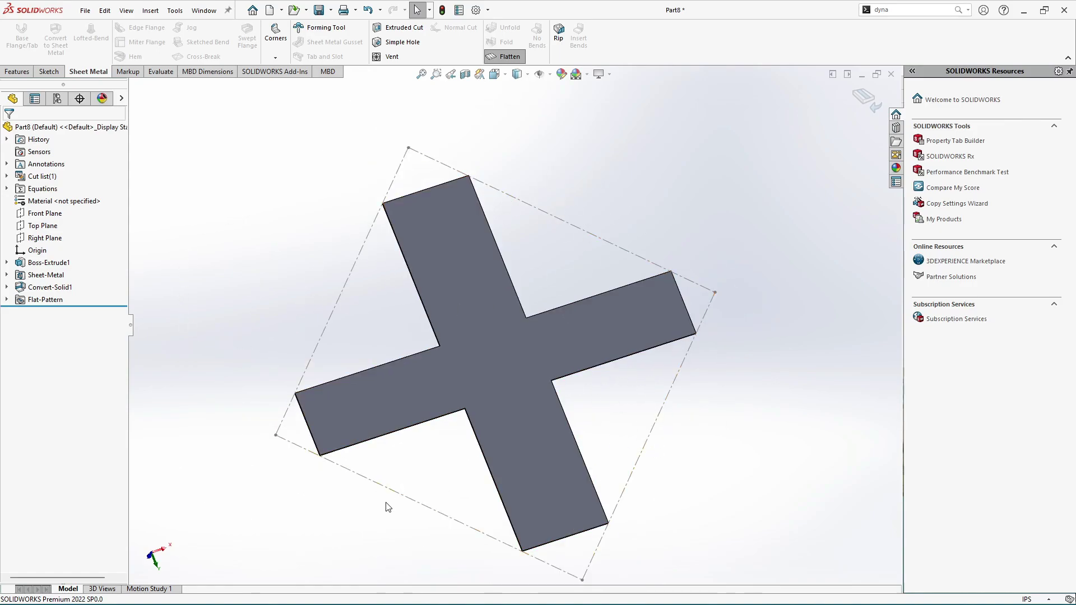
scroll(459, 475, down, 1)
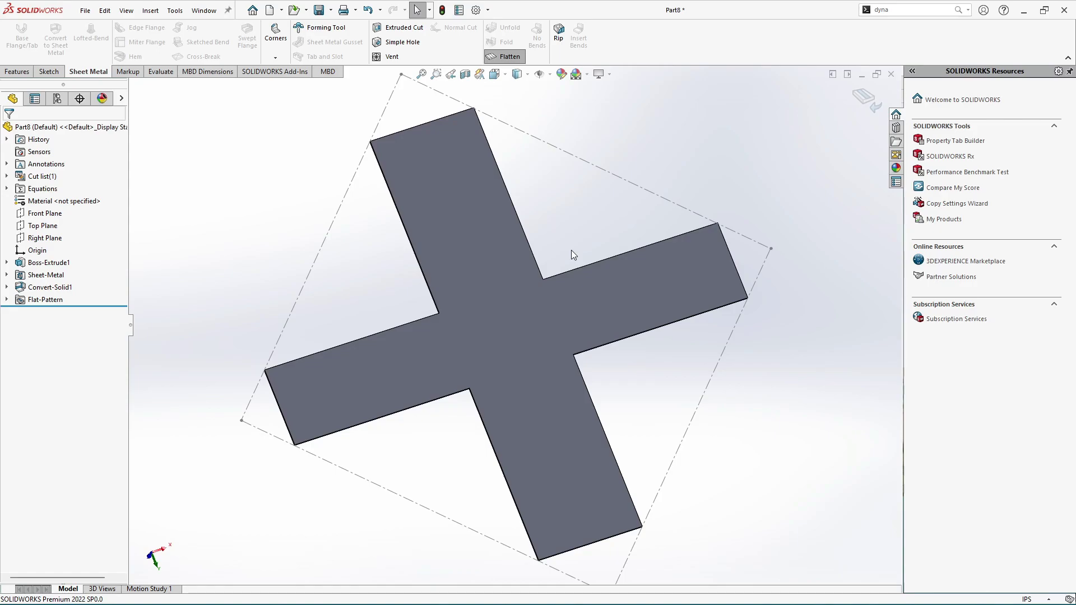
click(866, 101)
Open the Convert-Solid1 feature for editing and clear all of its bend edge selections
middle_drag(570, 307, 315, 229)
click(64, 287)
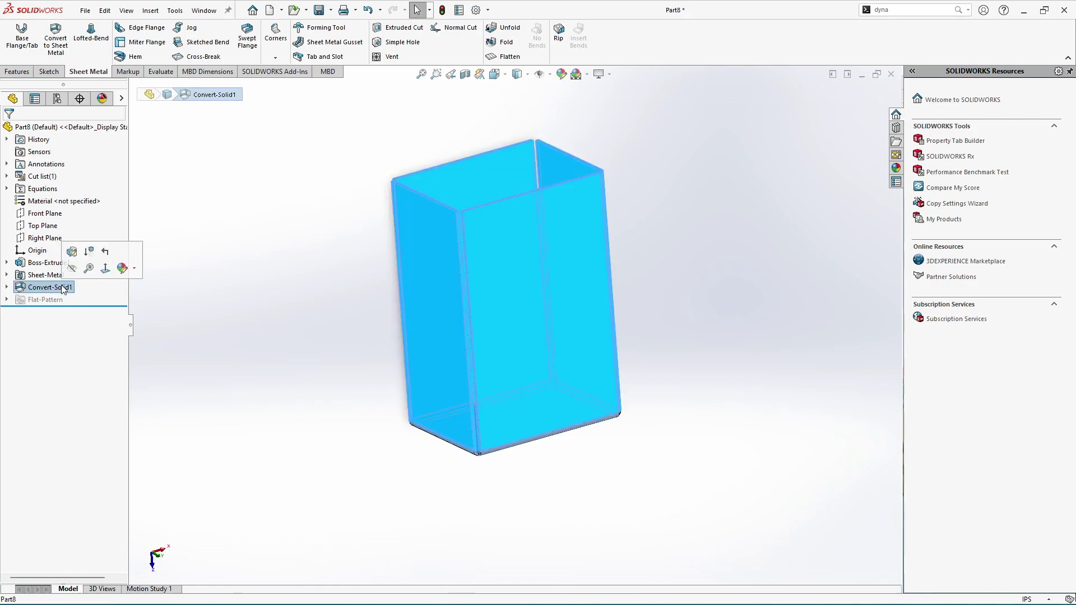
right_click(62, 287)
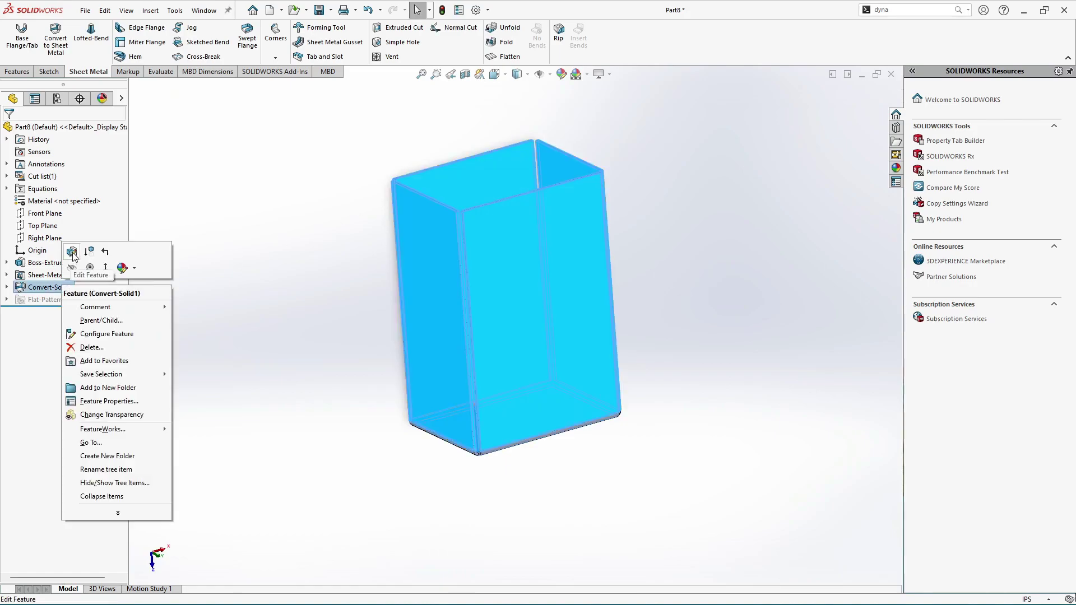
click(72, 253)
key(Right)
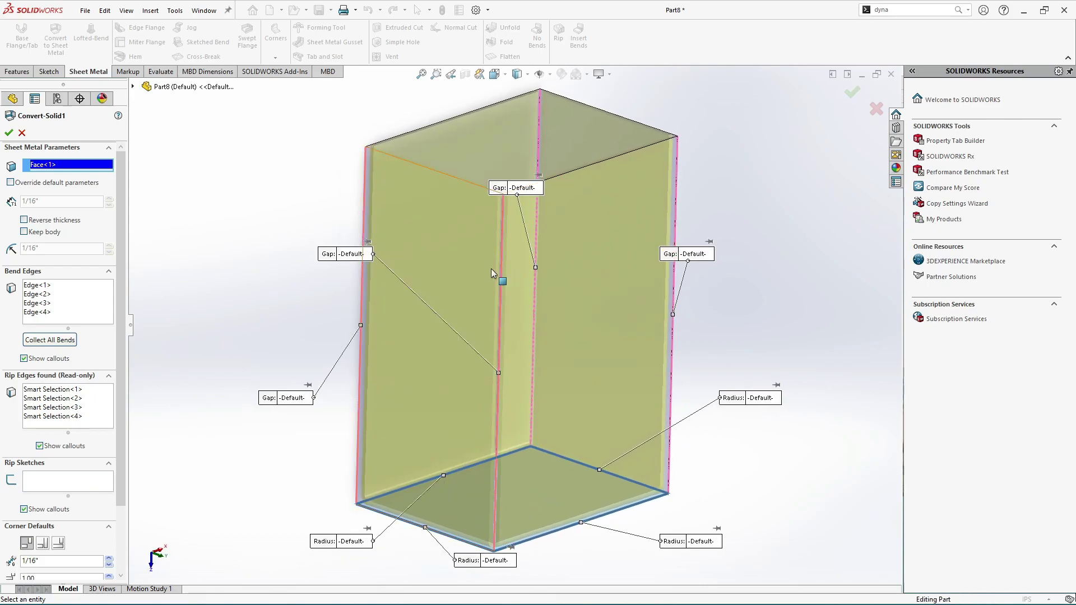
right_click(57, 297)
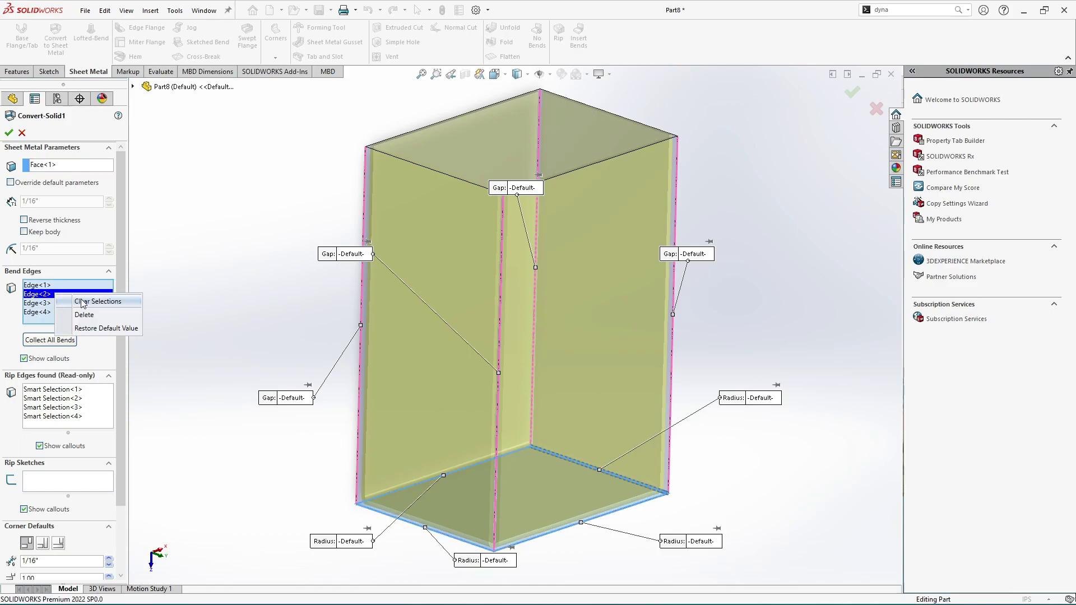
click(78, 302)
Select one bottom edge of the block and a vertical corner edge next to it as bend edges
scroll(471, 329, down, 5)
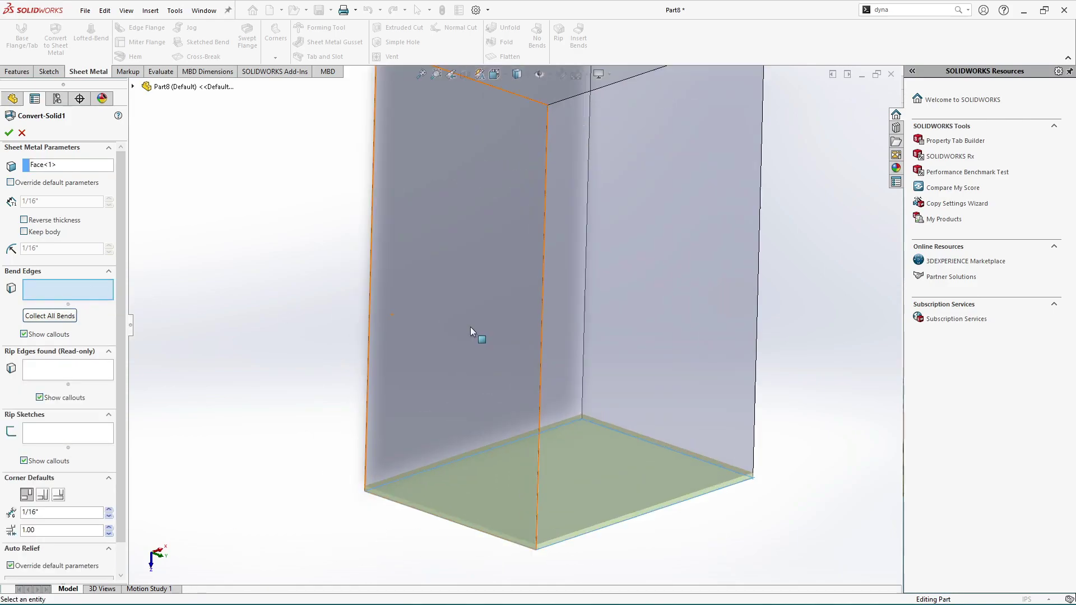
middle_drag(319, 311, 478, 410)
scroll(505, 442, down, 3)
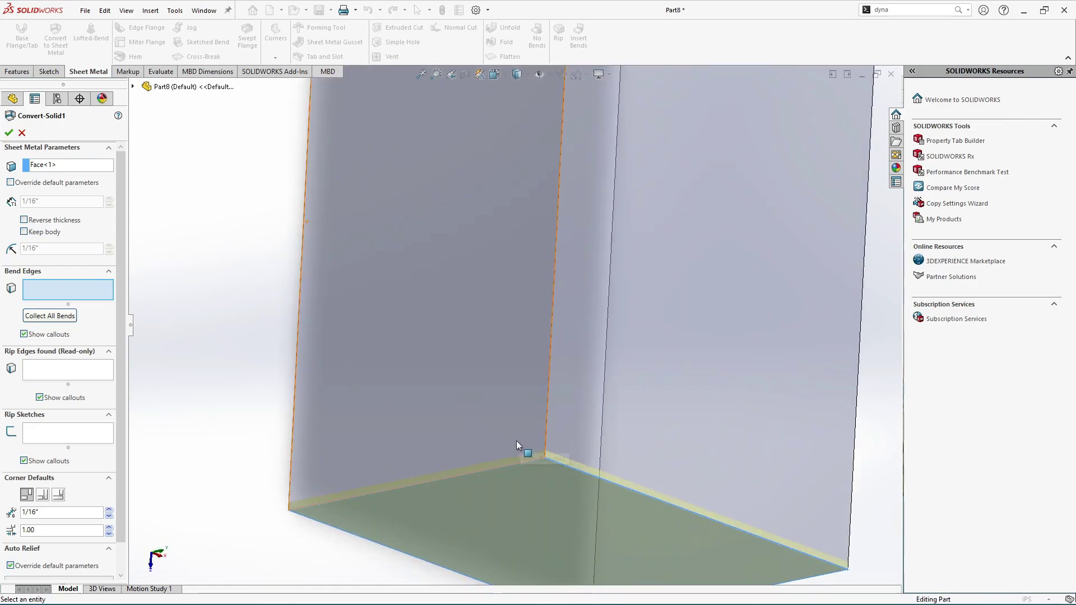
click(500, 465)
scroll(523, 450, up, 1)
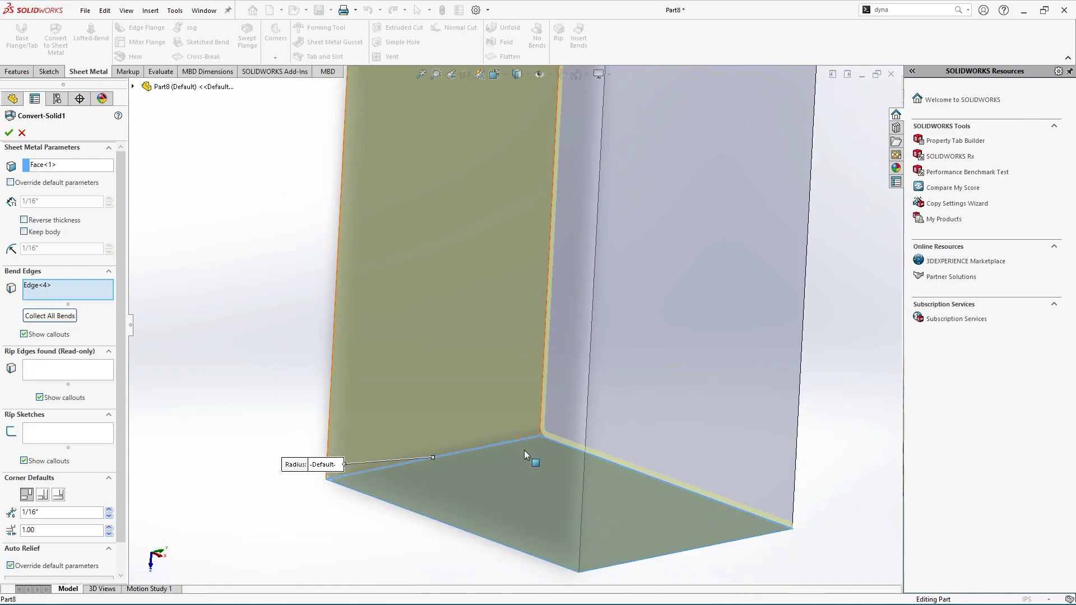
scroll(524, 450, up, 3)
middle_drag(538, 428, 543, 251)
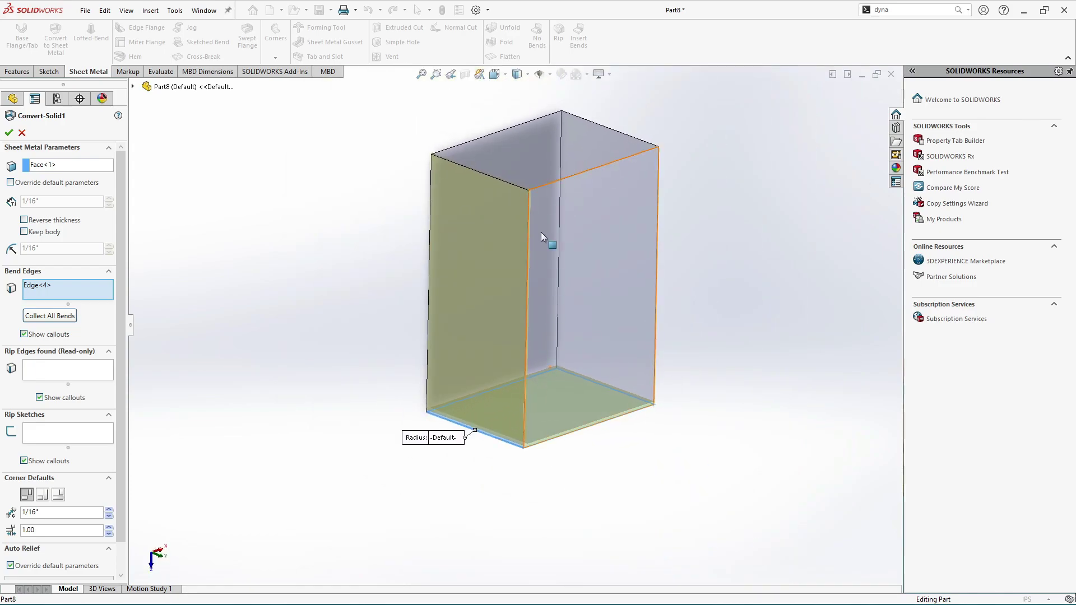
scroll(538, 211, down, 2)
scroll(536, 210, down, 1)
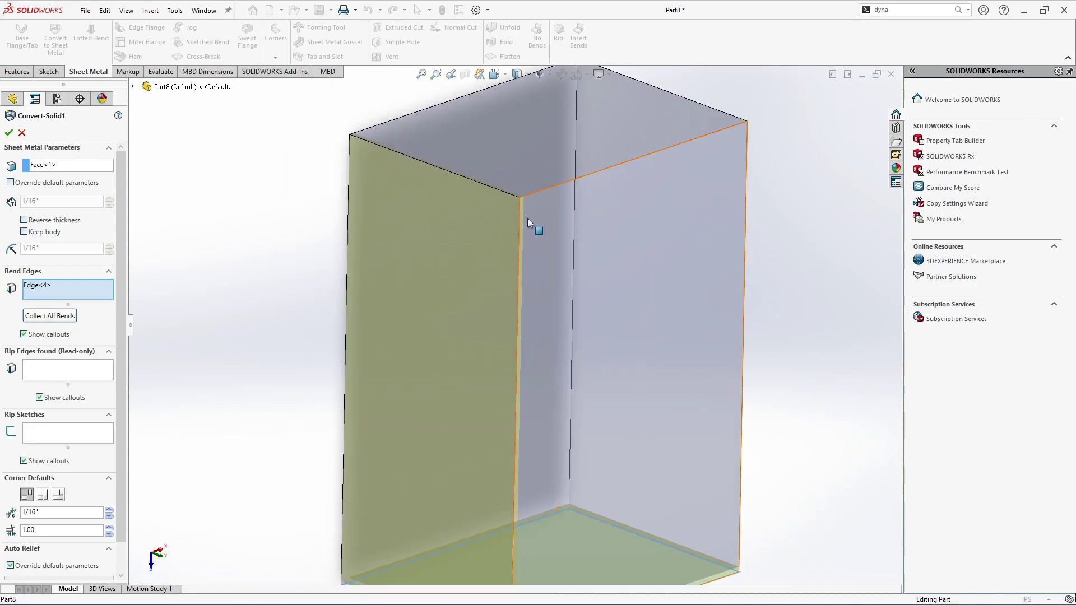
click(519, 226)
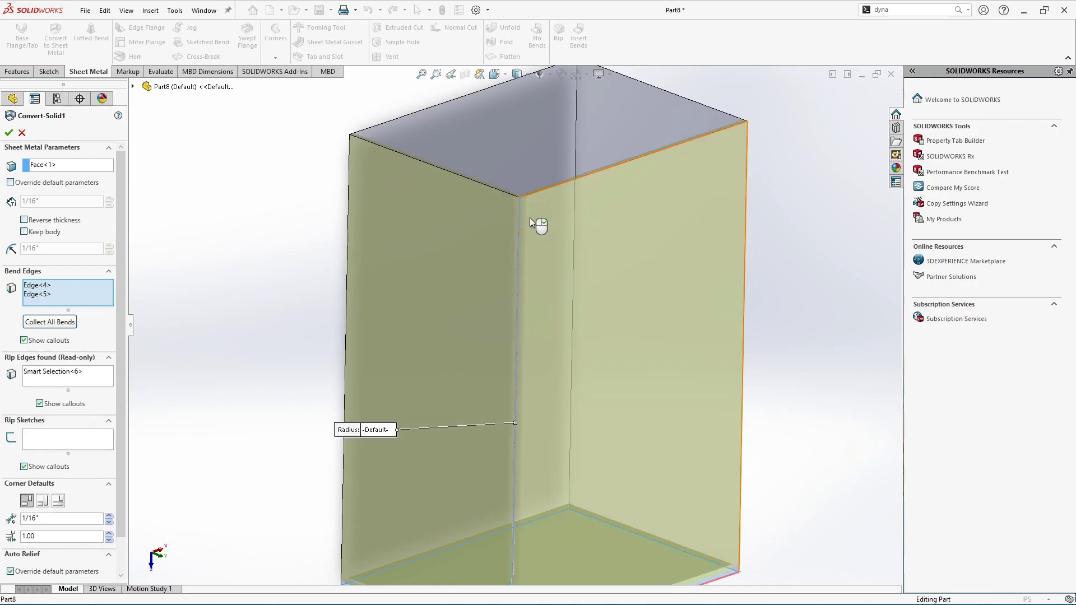
Add two more vertical corner edges as bends, leaving one corner to rip, and accept the Convert-Solid1 edit
middle_drag(651, 210, 573, 323)
click(713, 177)
scroll(573, 324, down, 2)
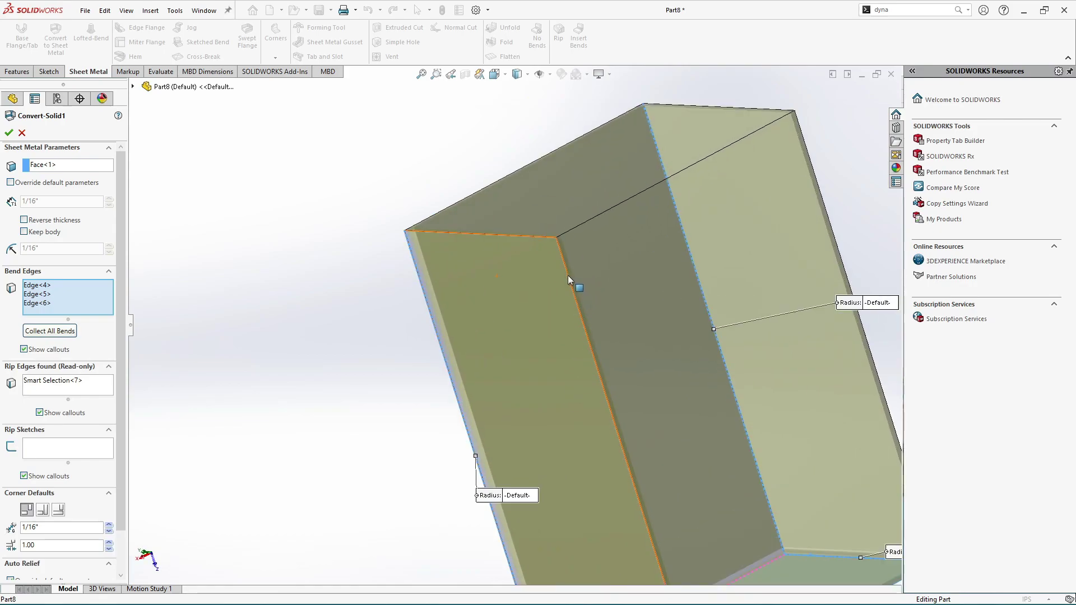
click(567, 275)
middle_drag(567, 275, 518, 273)
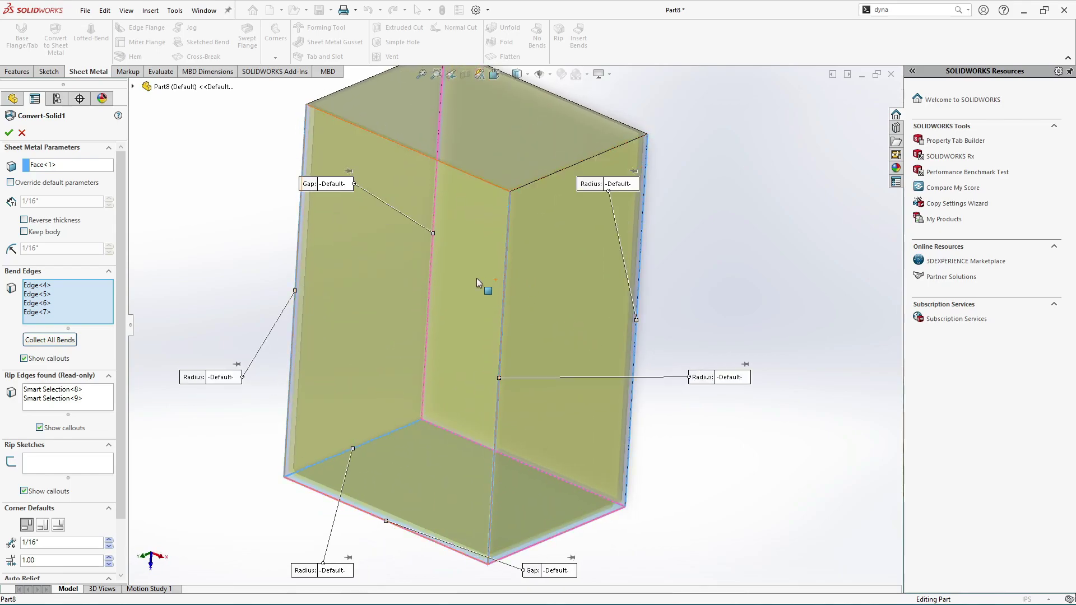
click(9, 132)
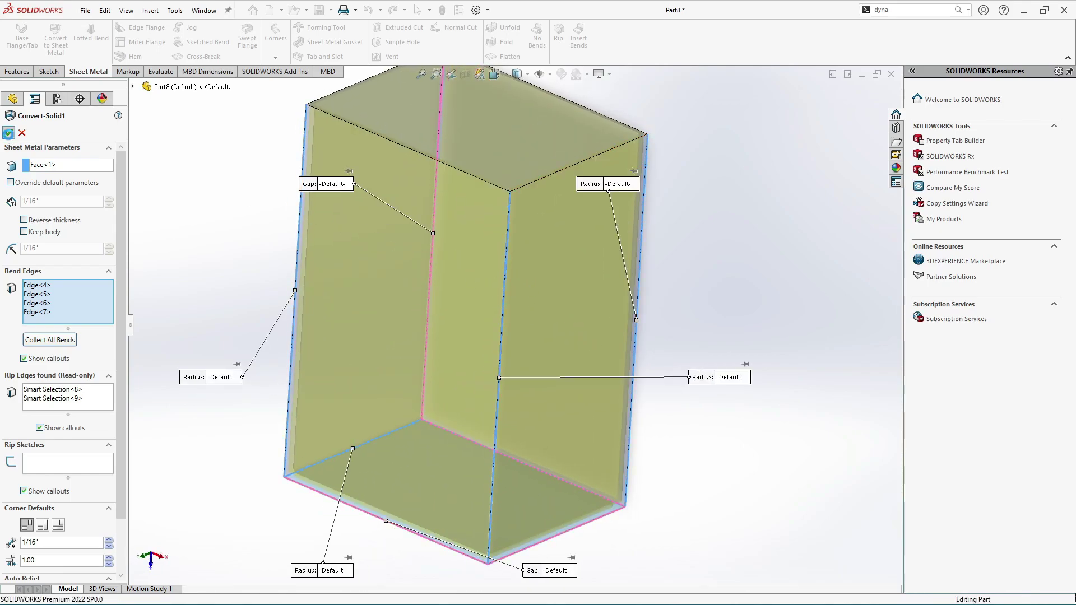
Flatten the part, inspect its flat pattern face-on, and fold it back to examine the box
middle_drag(413, 196, 428, 372)
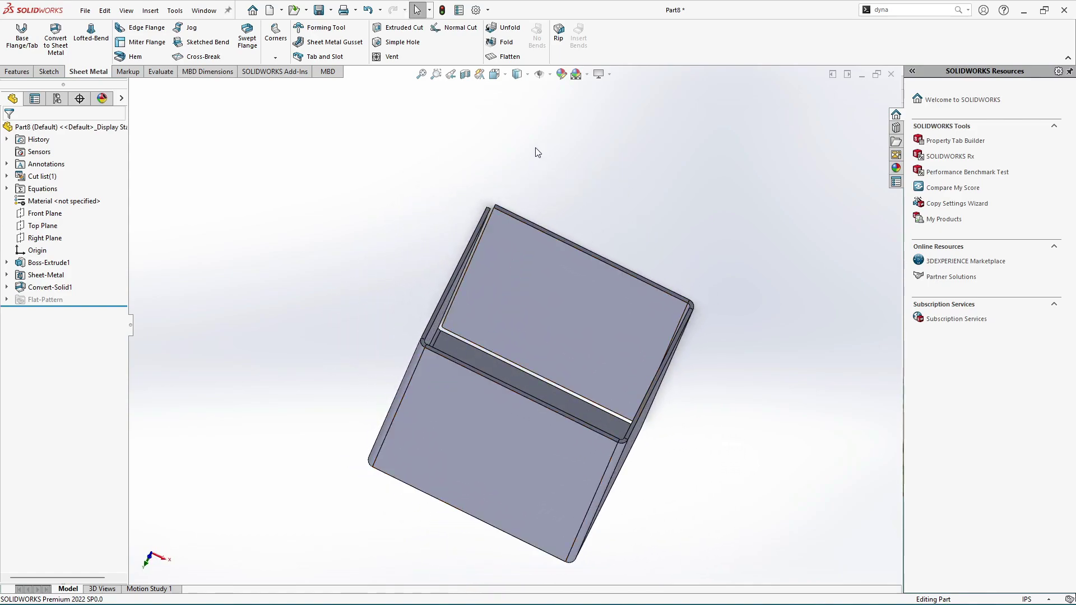
click(507, 57)
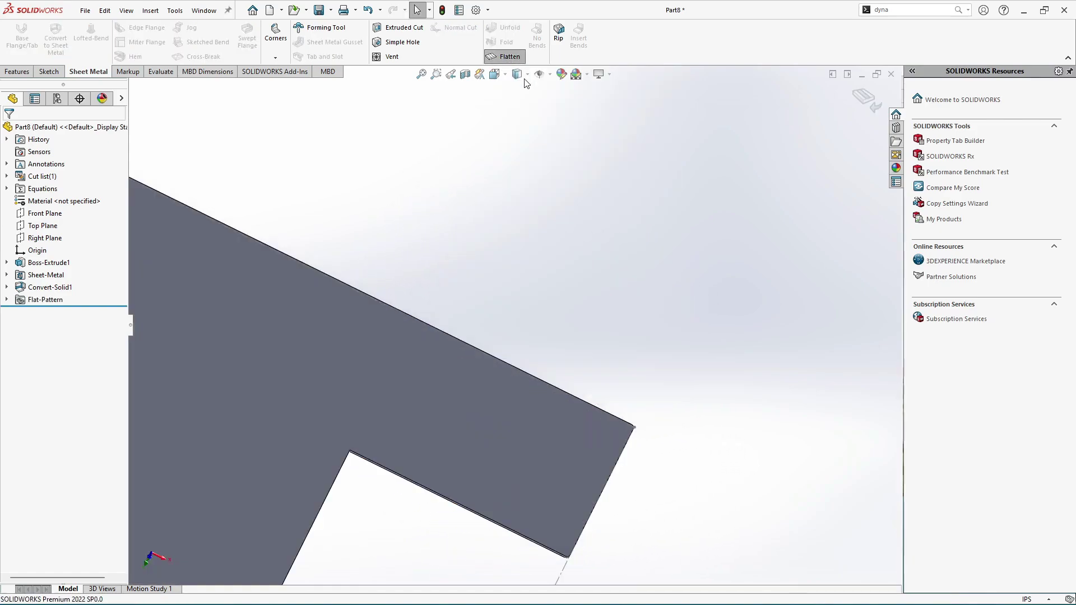
middle_drag(464, 413, 632, 530)
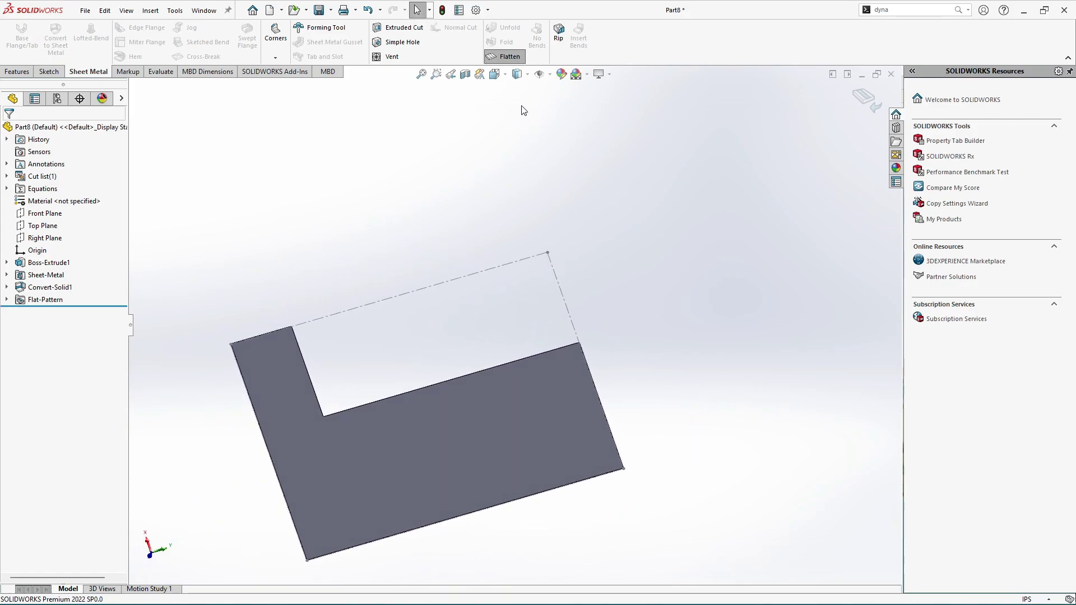
click(506, 75)
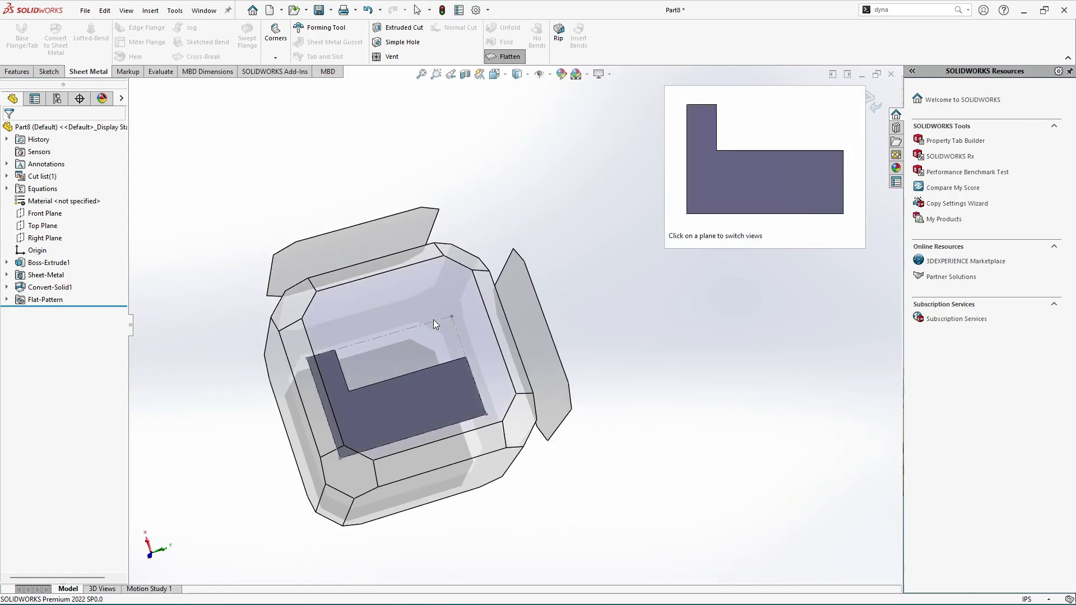
click(434, 320)
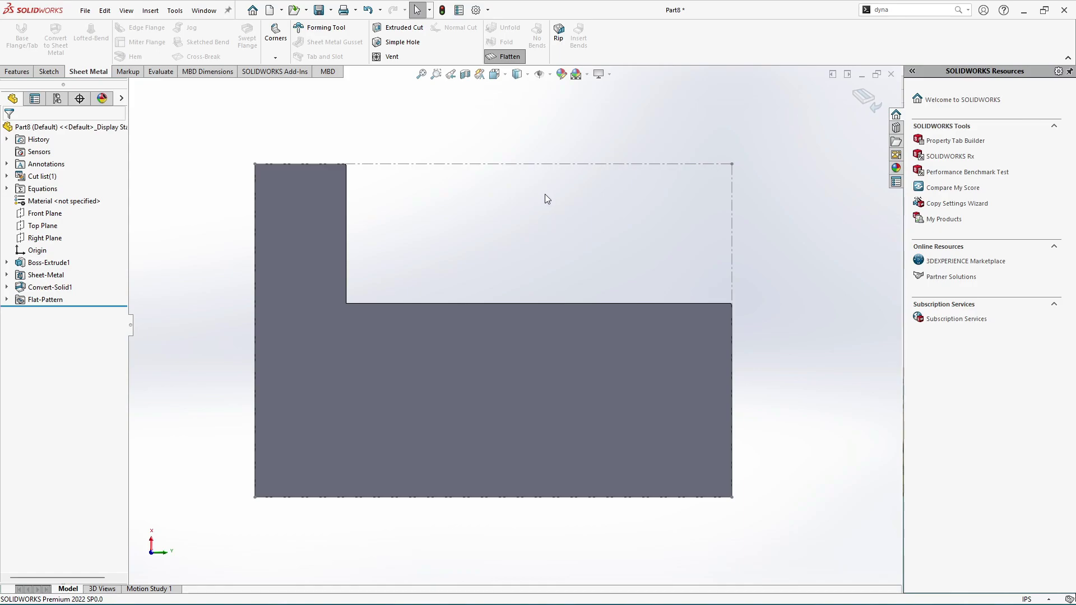
click(864, 97)
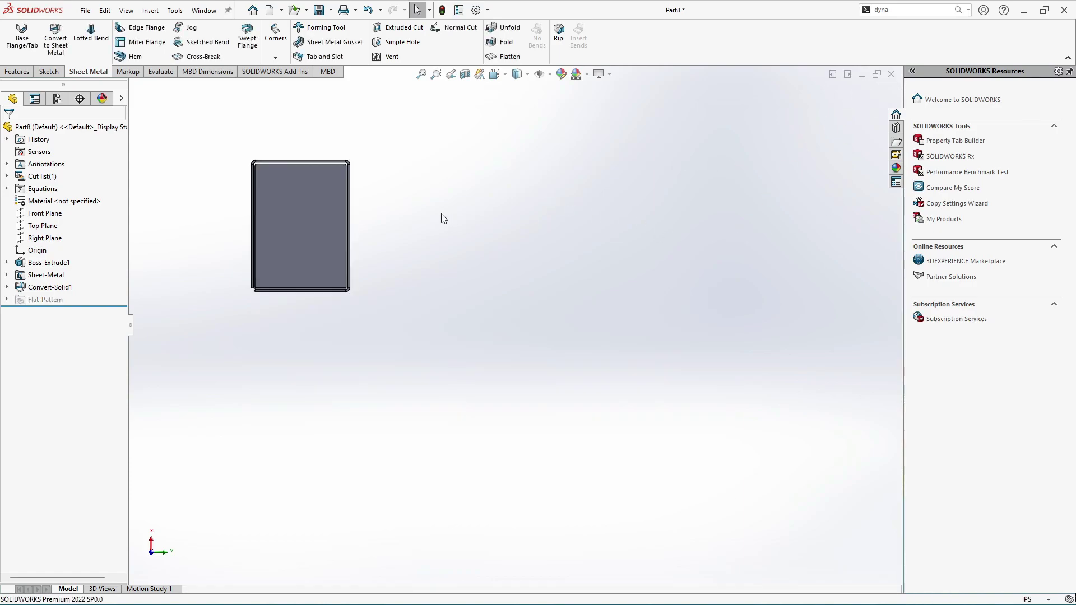
middle_drag(304, 186, 387, 205)
scroll(388, 230, down, 3)
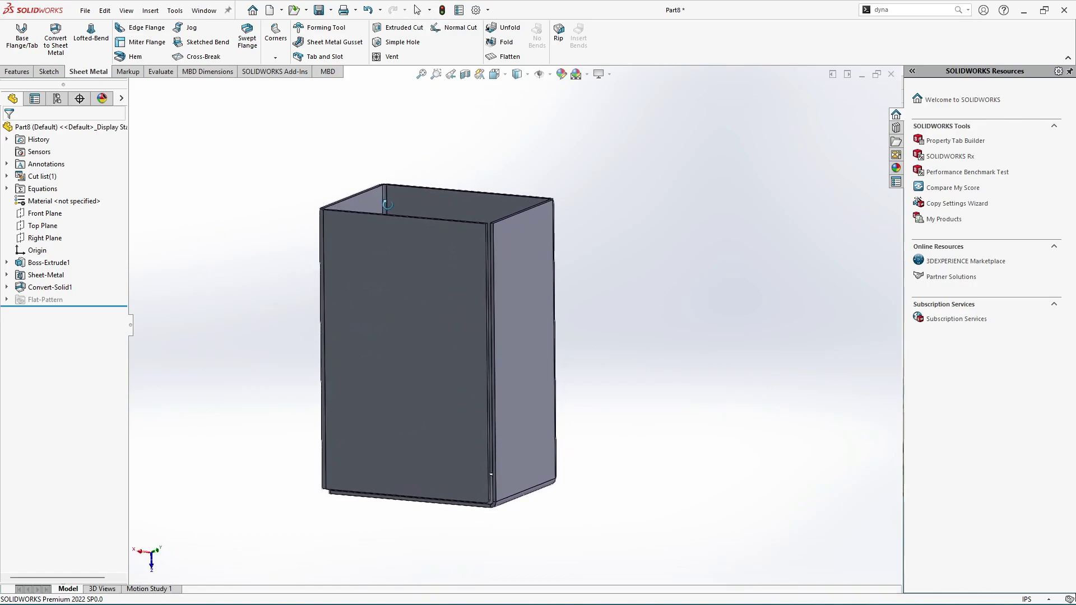
Open the Convert-Solid1 feature to review its rip sketch setting, and cancel the edit
right_click(58, 289)
click(70, 257)
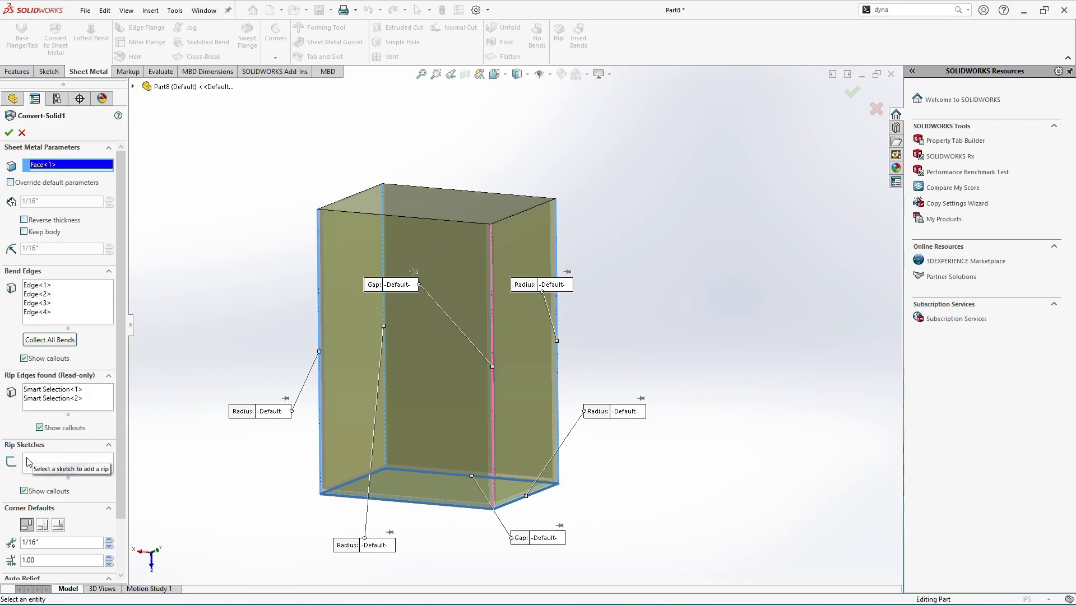
click(22, 133)
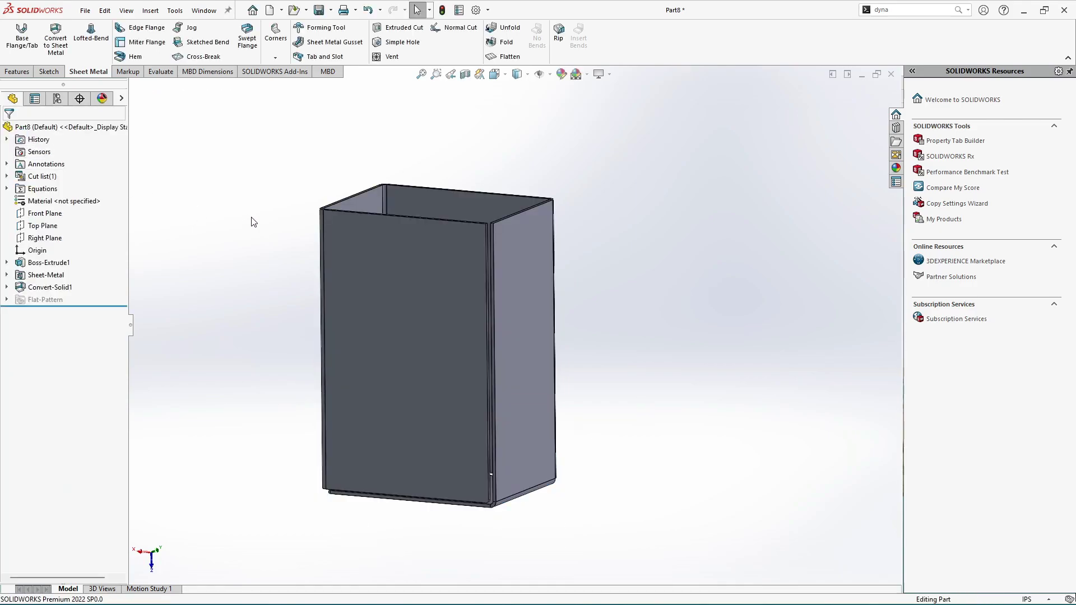
Delete the Sheet-Metal feature together with all its dependent items, leaving only the extruded block
right_click(50, 275)
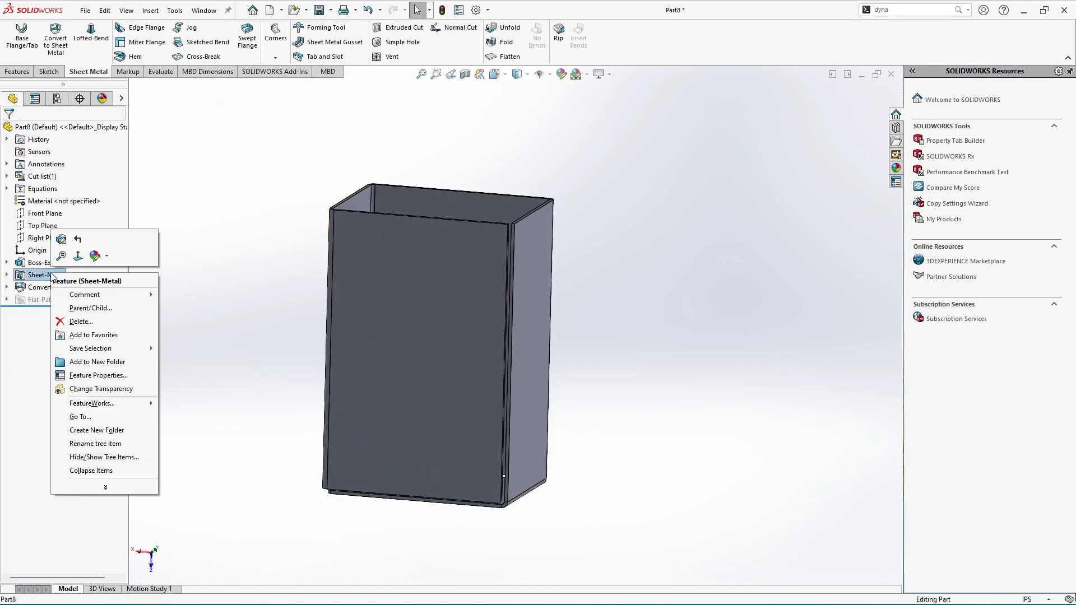
click(80, 322)
click(608, 251)
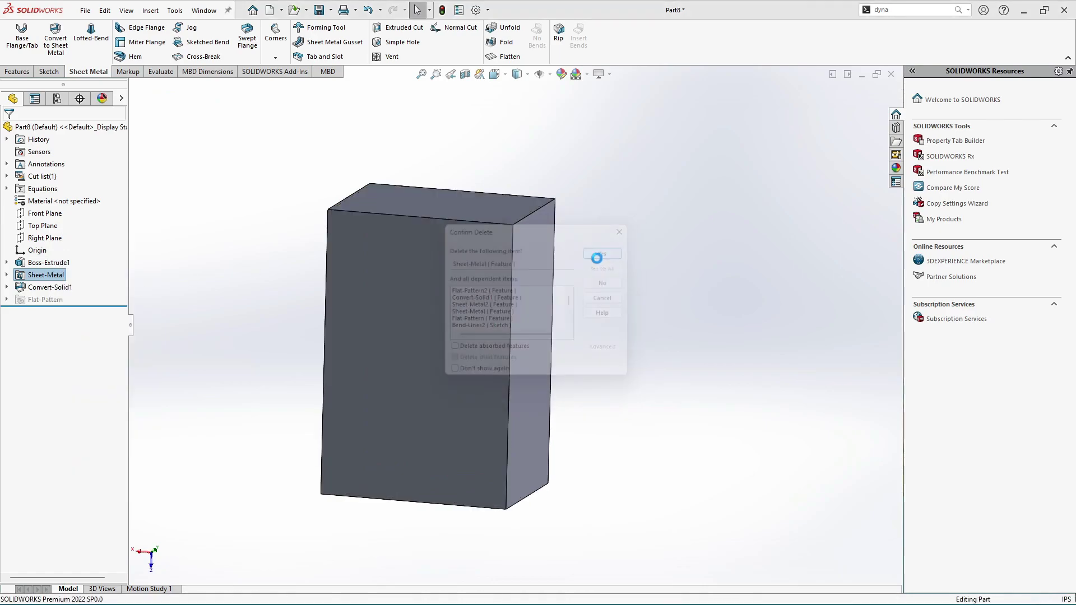
Sketch a 6 inch vertical line on the 4 x 6 inch face, from the upper edge's midpoint to the origin, and exit the sketch
middle_drag(581, 229, 692, 256)
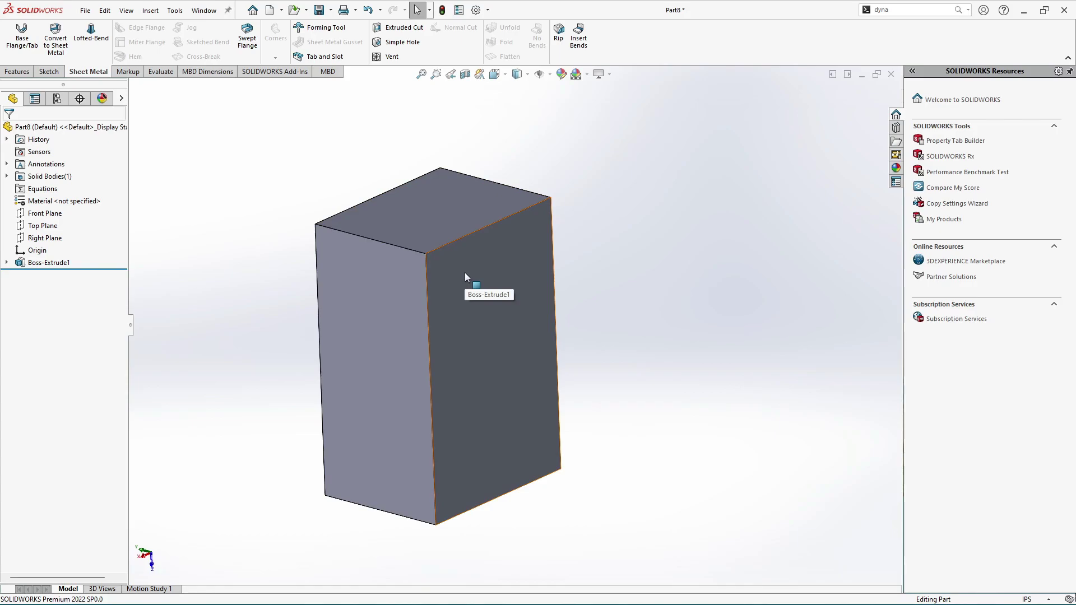
click(494, 261)
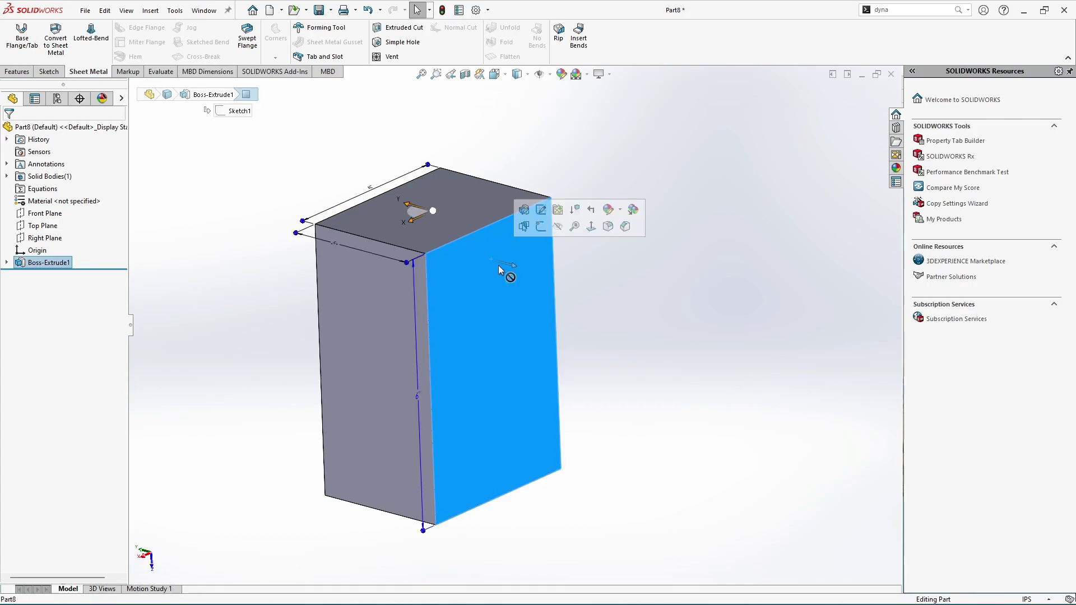
click(539, 228)
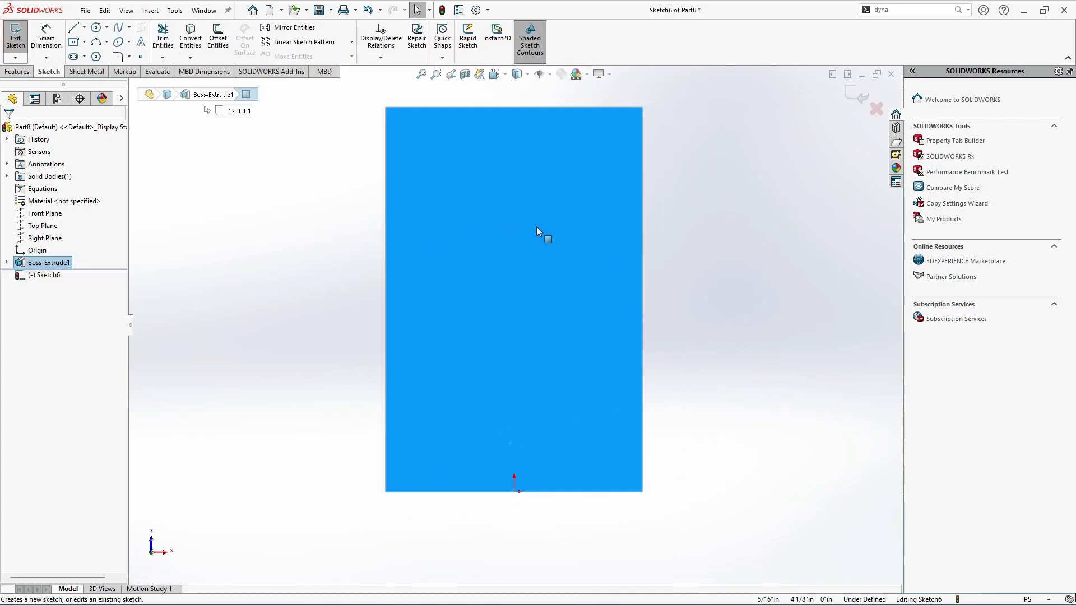
click(73, 26)
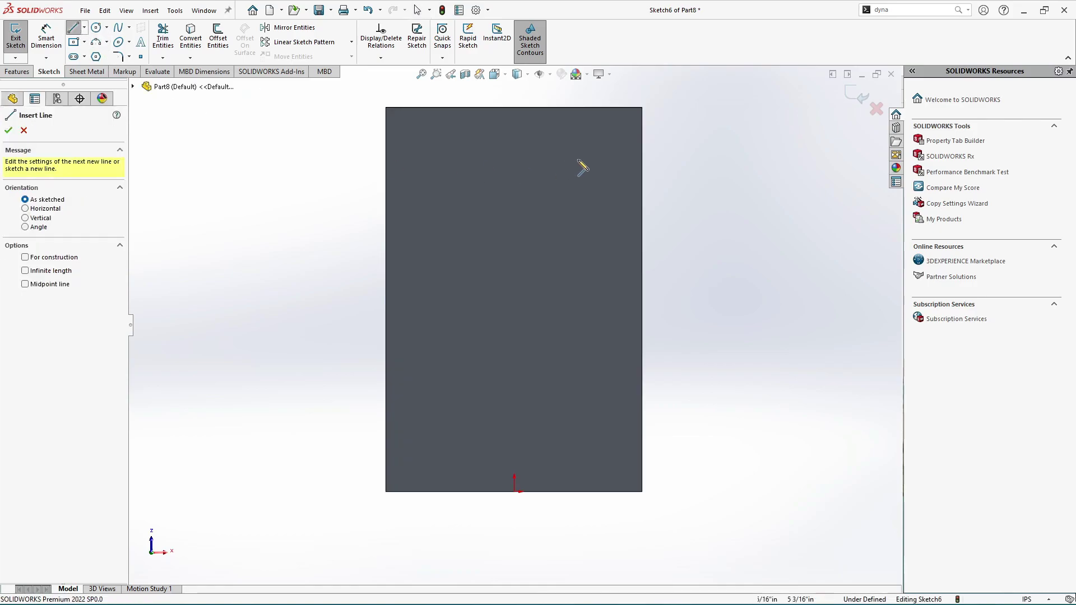
click(514, 107)
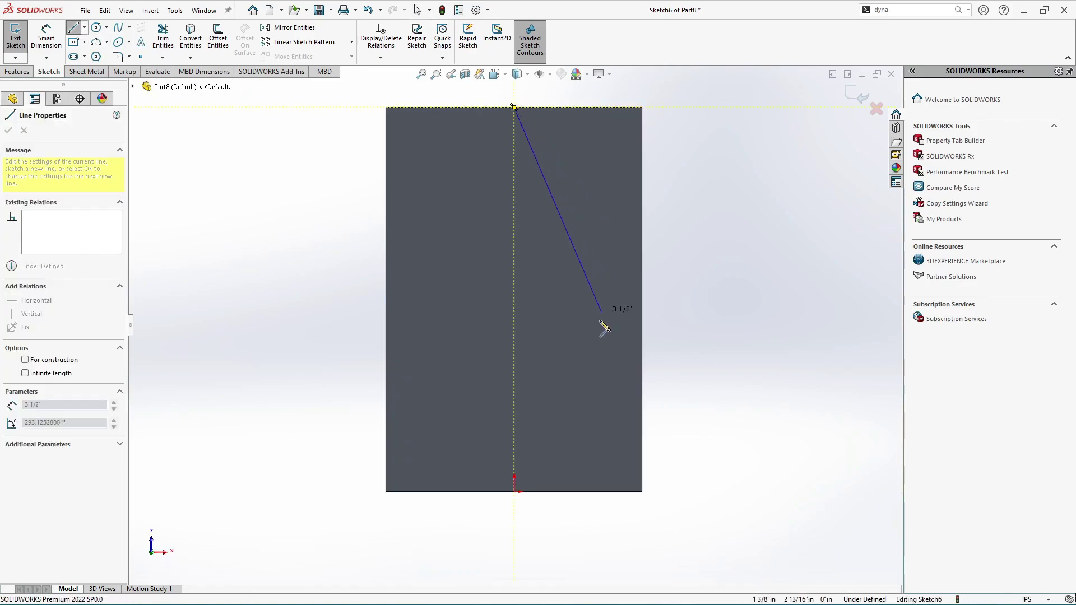
click(514, 492)
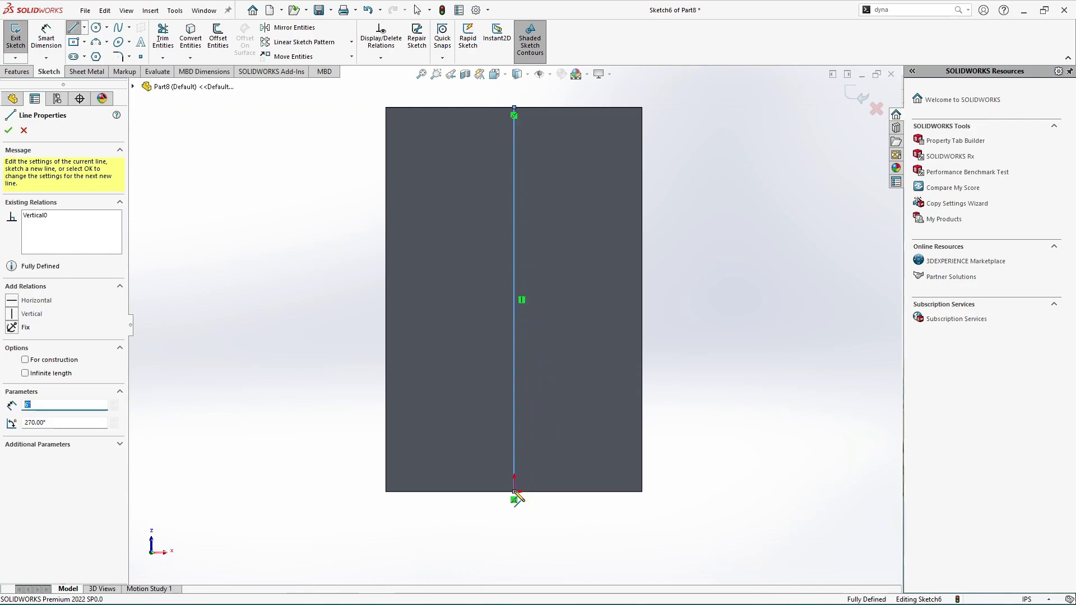
right_click(515, 492)
click(537, 476)
middle_drag(546, 449, 524, 435)
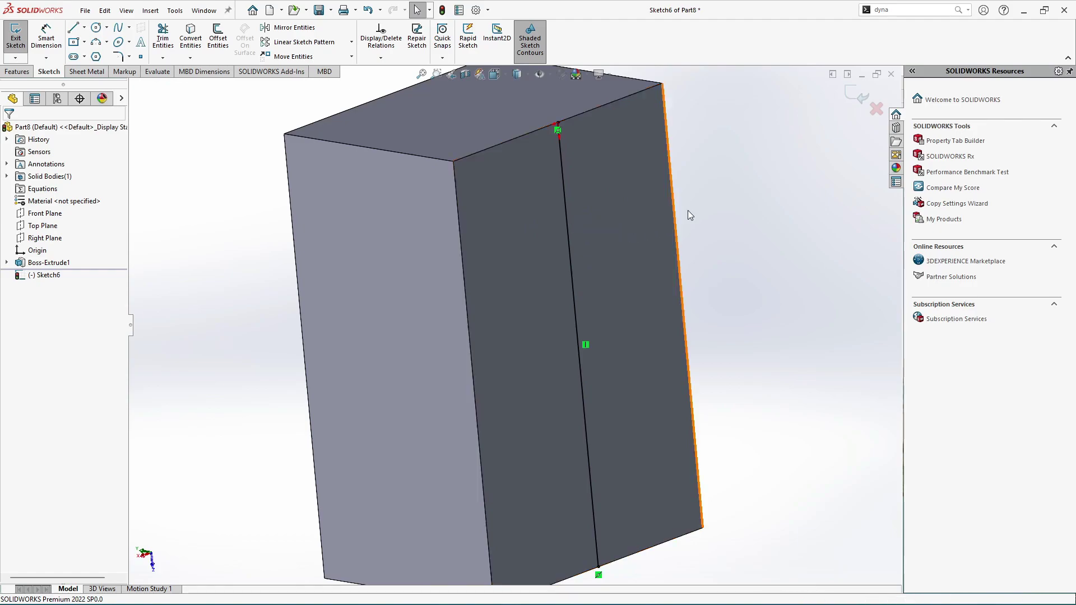
click(859, 96)
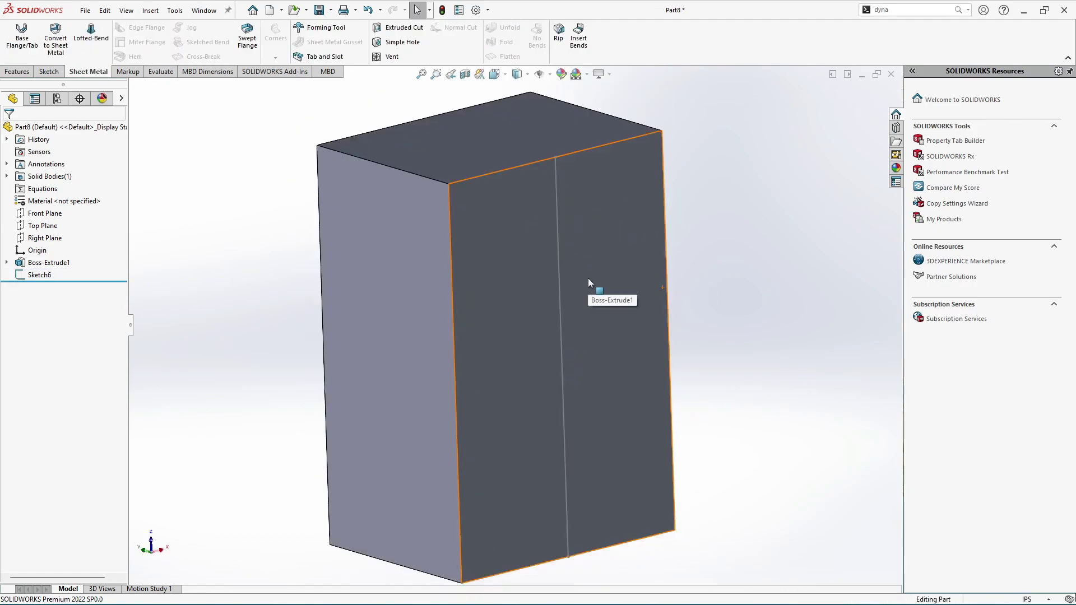
Start Convert to Sheet Metal with the face opposite the sketched line as the fixed face, and add the line's sketch as a rip sketch
scroll(587, 278, down, 2)
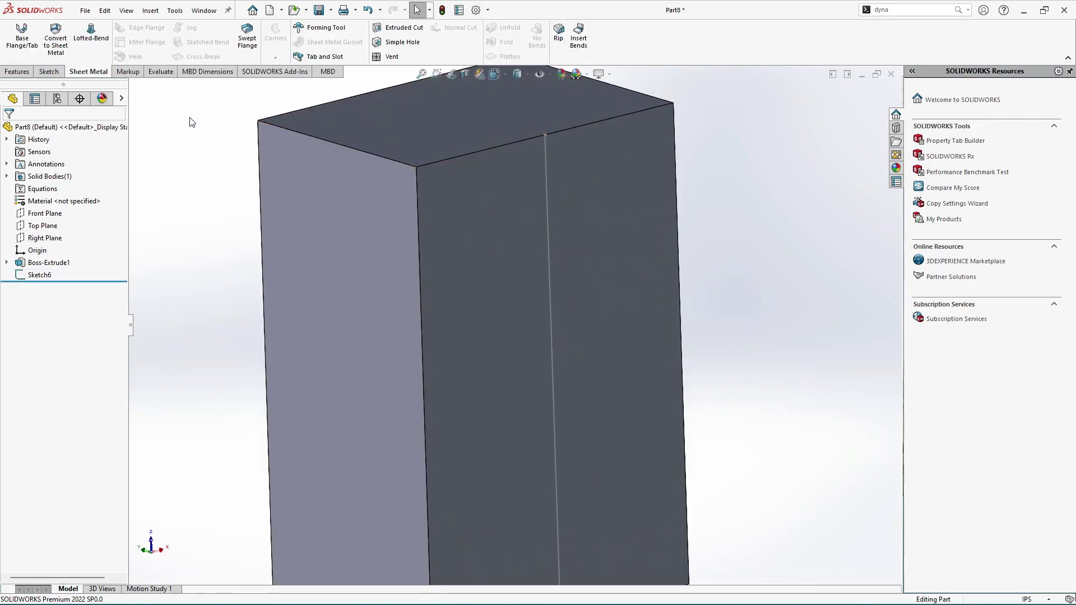
click(56, 42)
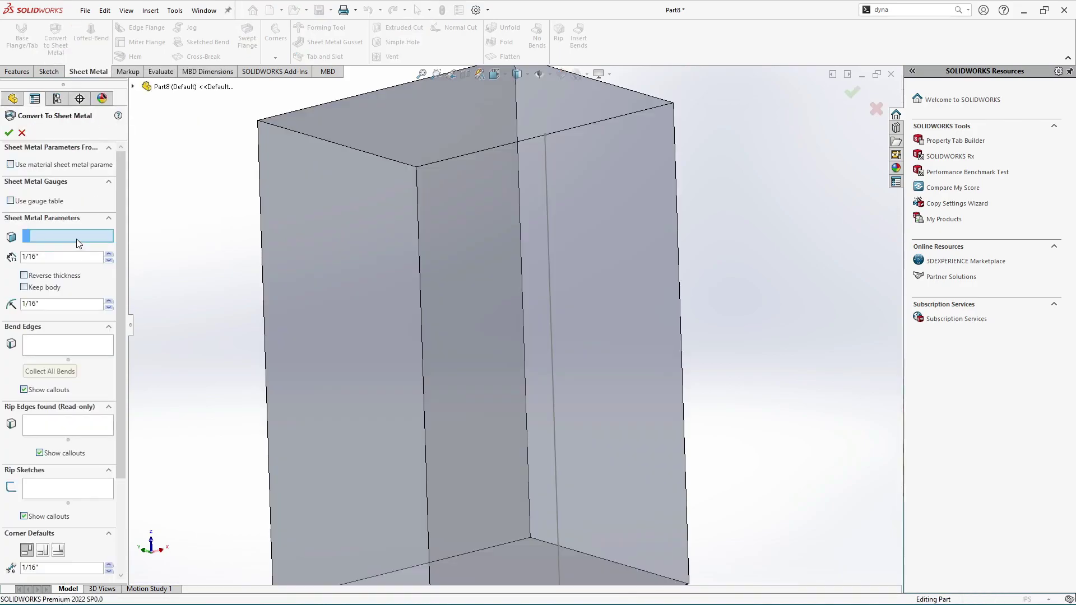
scroll(589, 384, up, 5)
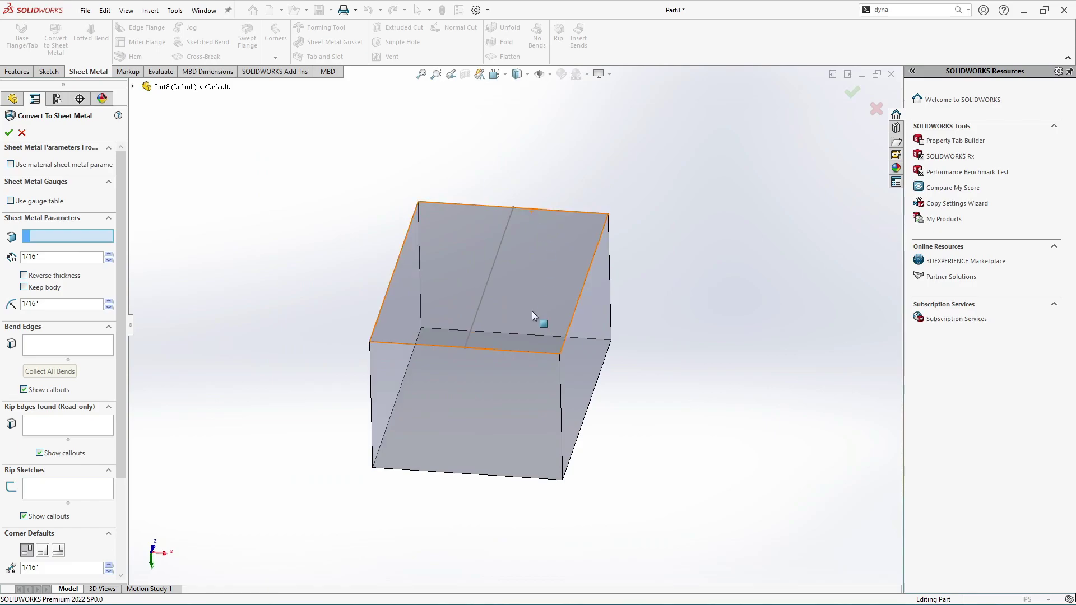
key(Up)
key(Up)
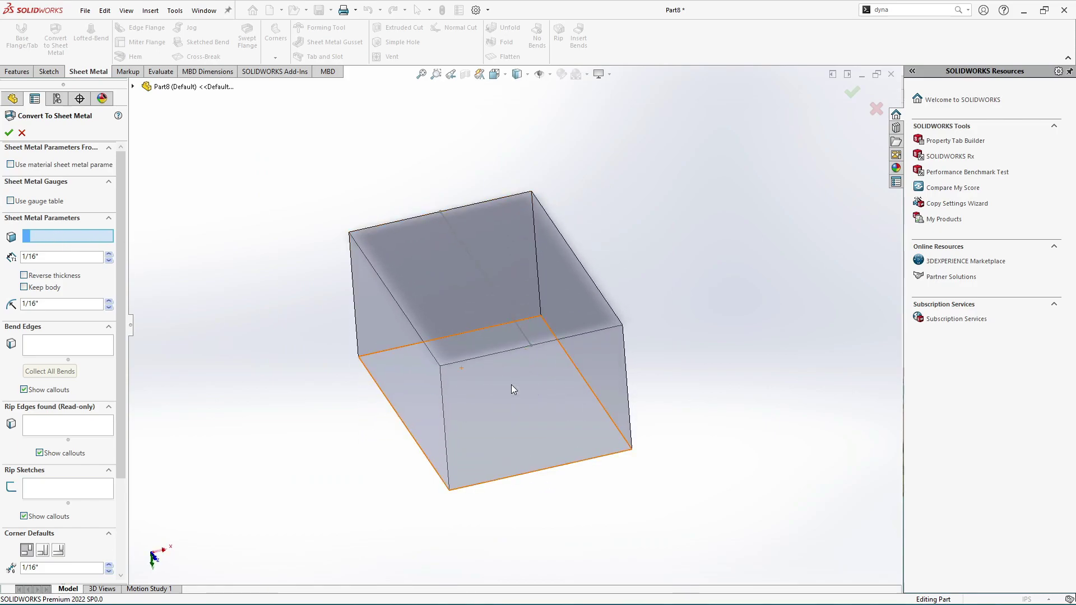
click(490, 368)
middle_drag(490, 368, 501, 427)
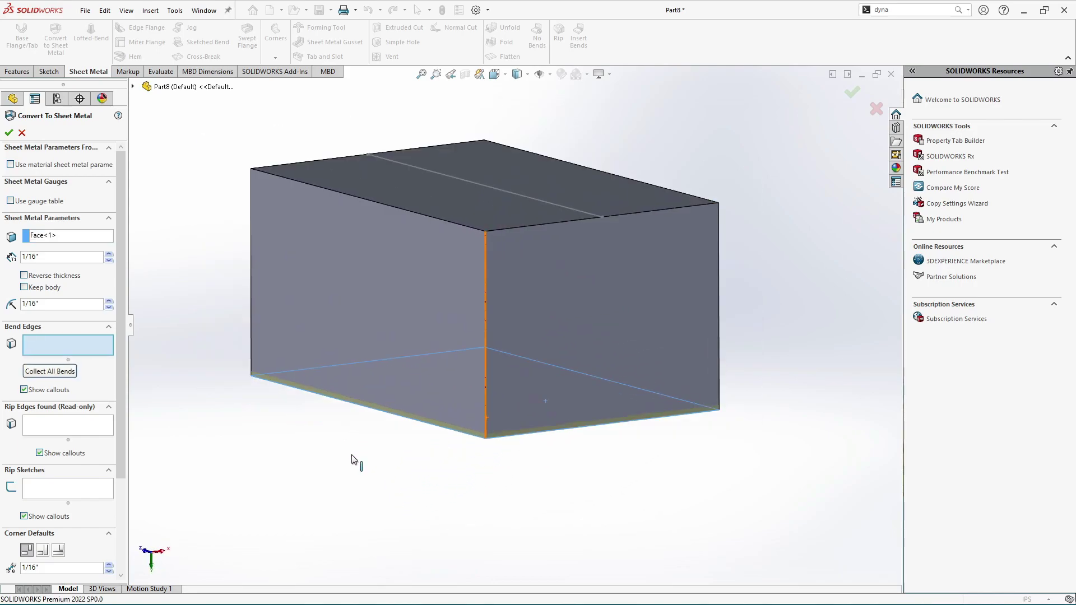
click(97, 489)
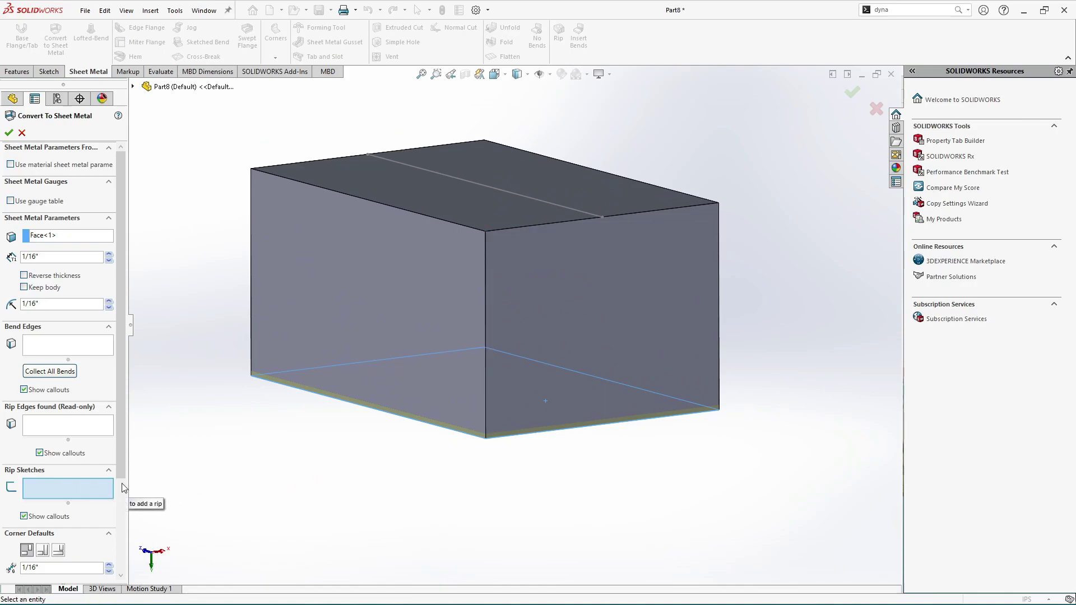
click(550, 204)
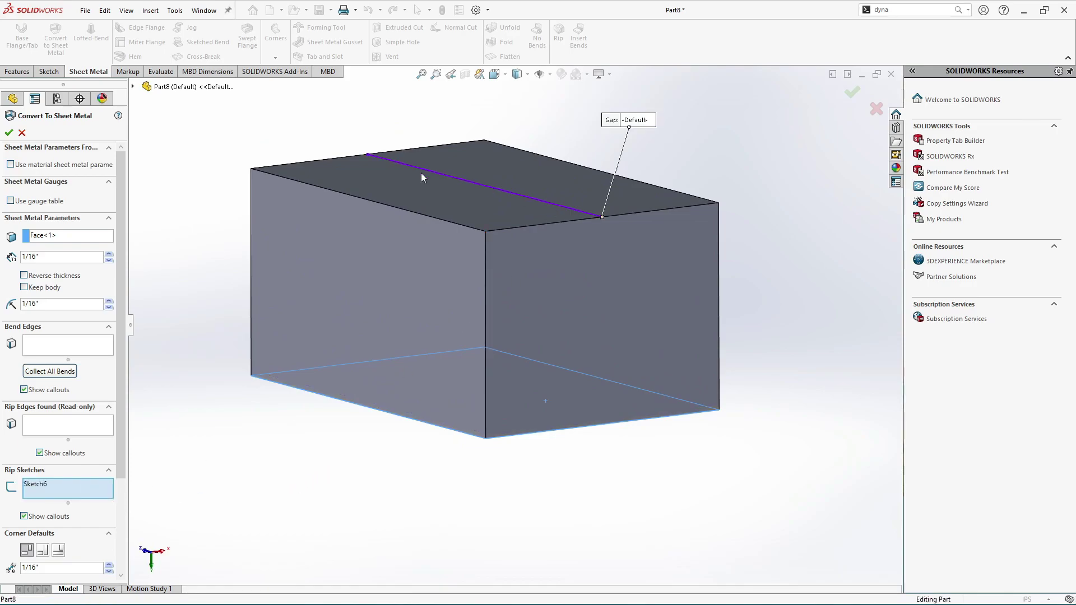
Select the block's four long edges parallel to the sketched rip line as bend edges, and complete the sheet metal conversion
click(95, 348)
middle_drag(213, 370, 304, 349)
click(320, 392)
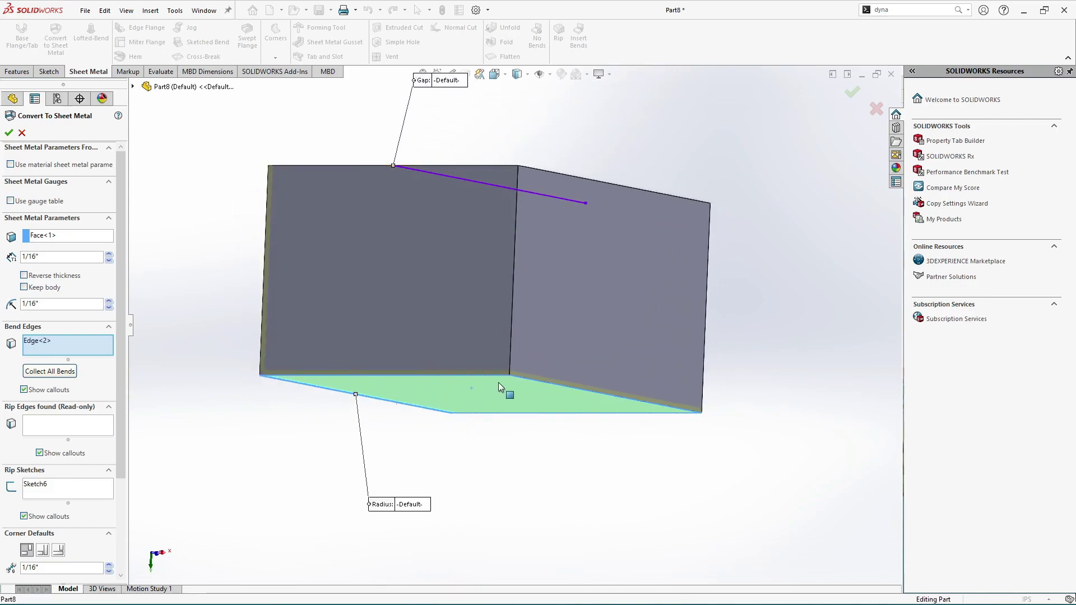
click(515, 375)
middle_drag(514, 375, 529, 295)
click(529, 295)
middle_drag(463, 291, 491, 267)
click(382, 229)
scroll(491, 268, down, 2)
click(8, 132)
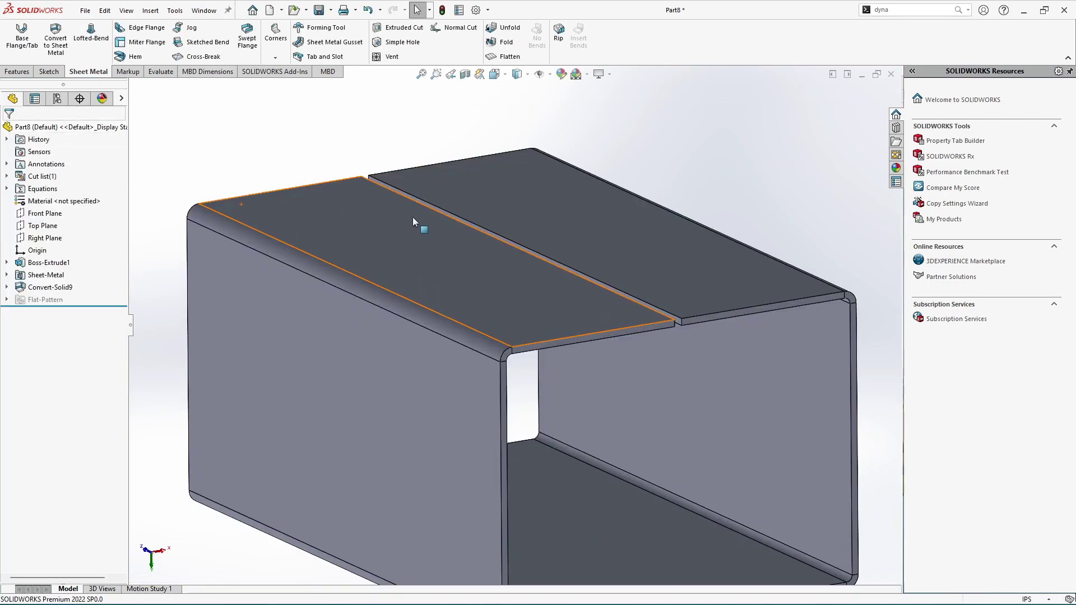
Examine the rip gap along the split face of the converted sheet metal tube, from its open end and close up
middle_drag(568, 261, 626, 445)
scroll(467, 197, down, 5)
middle_drag(466, 211, 492, 238)
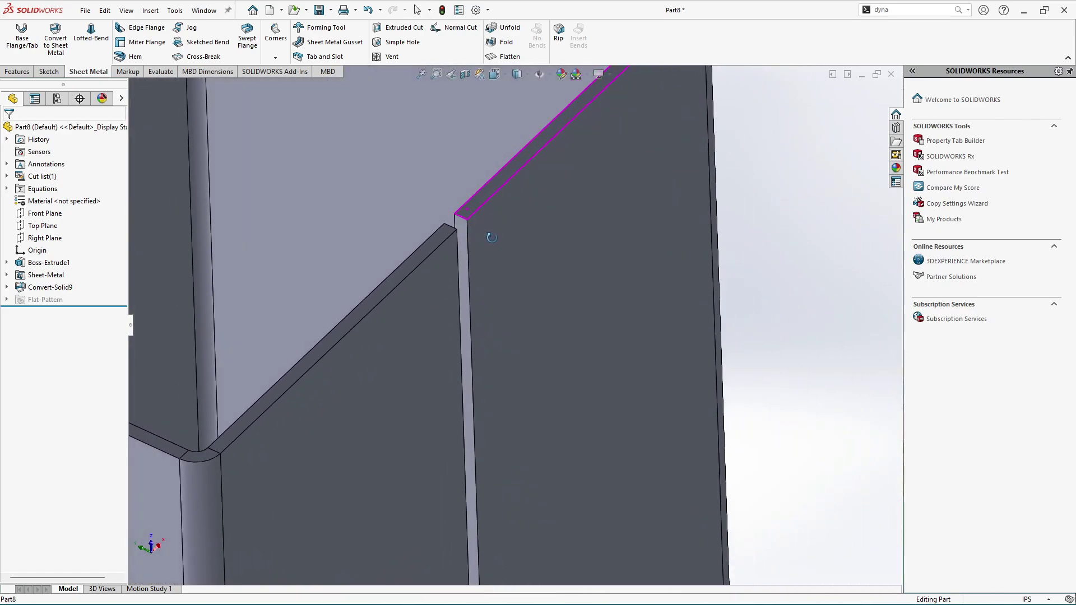
scroll(492, 238, up, 3)
scroll(491, 267, up, 3)
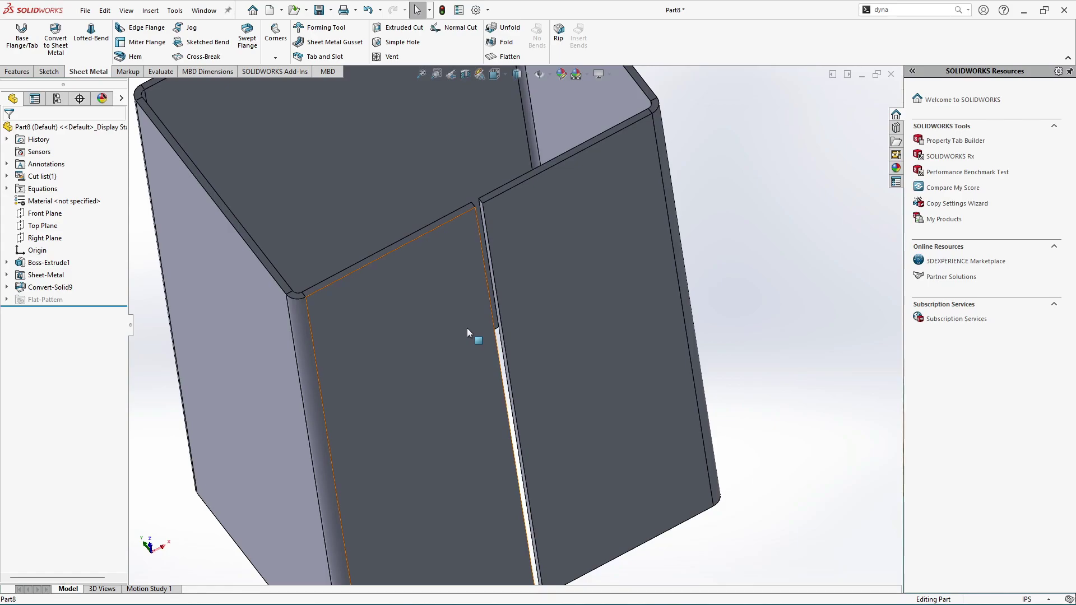
scroll(473, 231, up, 3)
scroll(510, 267, down, 5)
middle_drag(514, 271, 496, 253)
scroll(496, 253, up, 3)
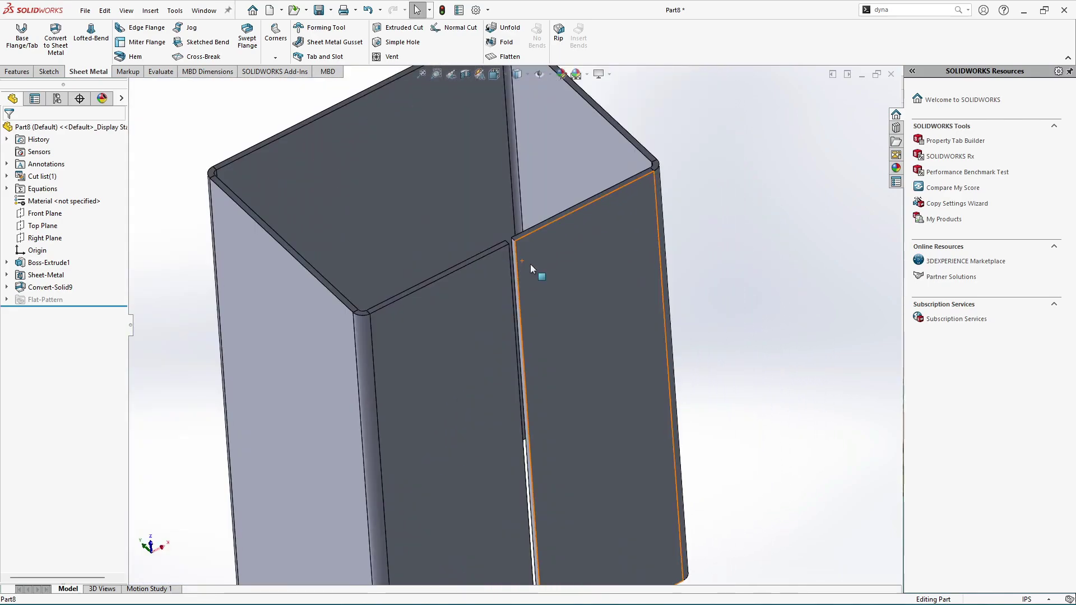
scroll(527, 262, down, 3)
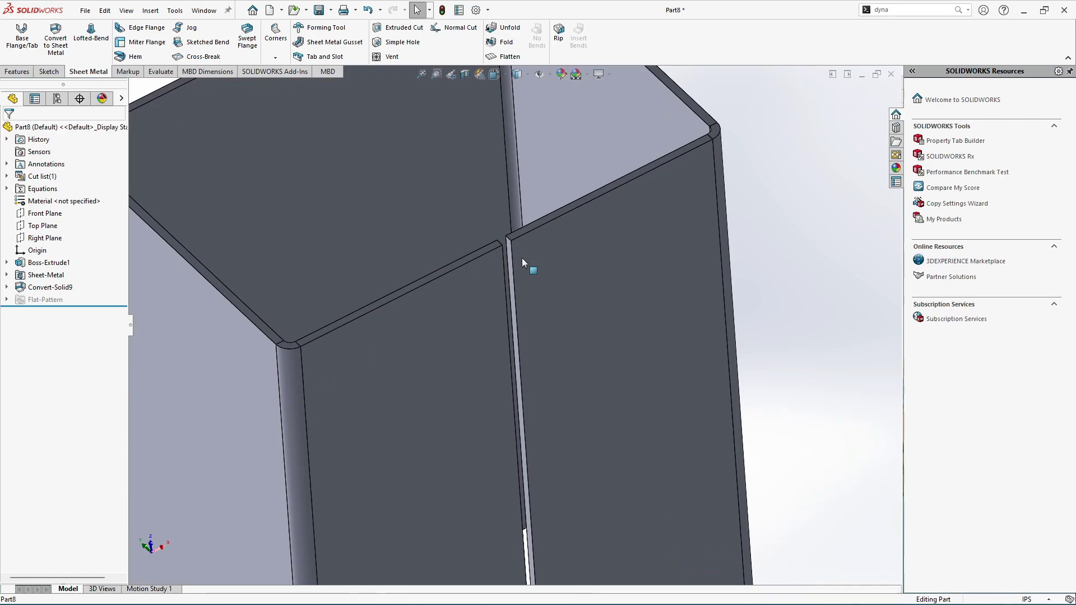